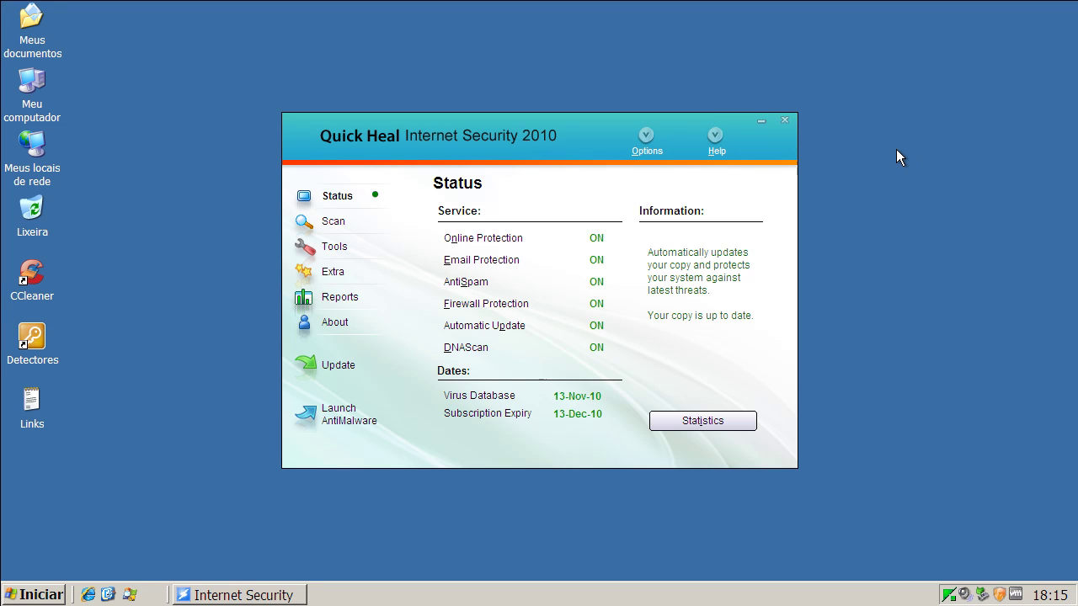
- Open the Quick Heal options and look through the Protection pages from Online Protection to Packer Identification
click(647, 151)
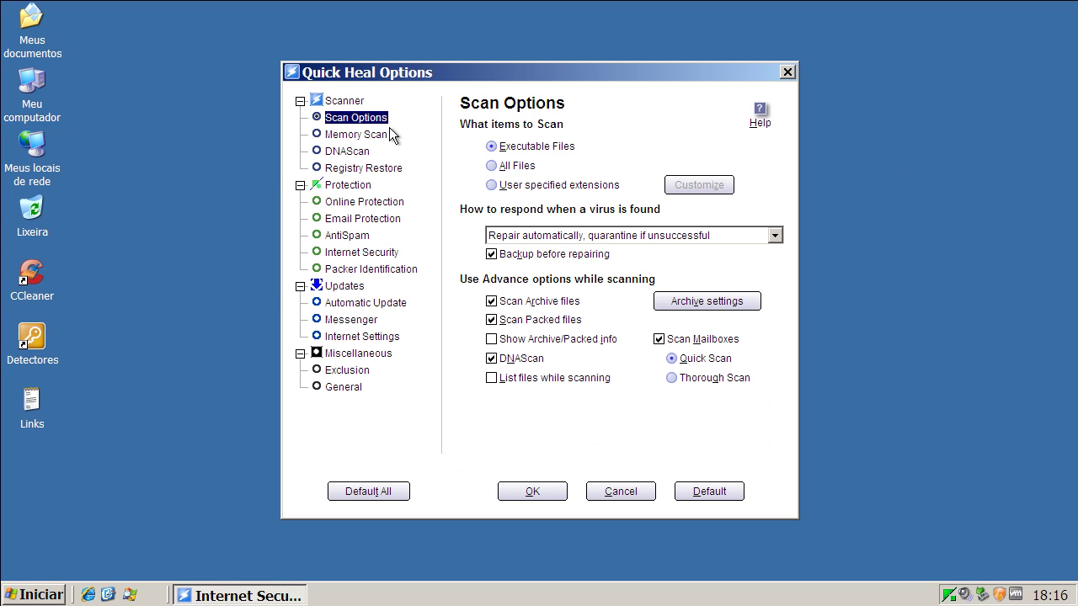
click(387, 210)
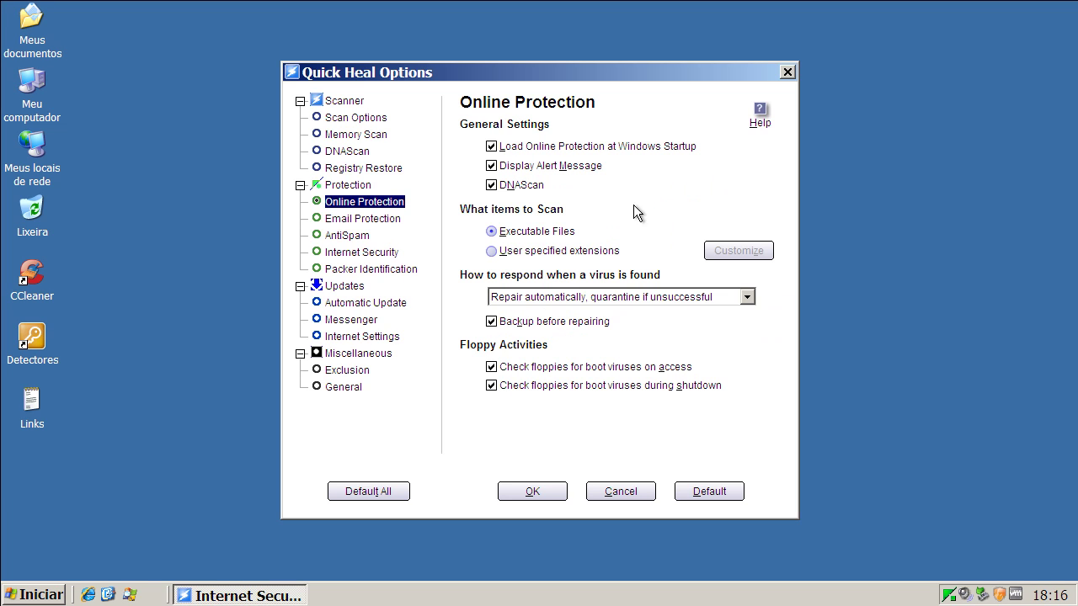
click(381, 220)
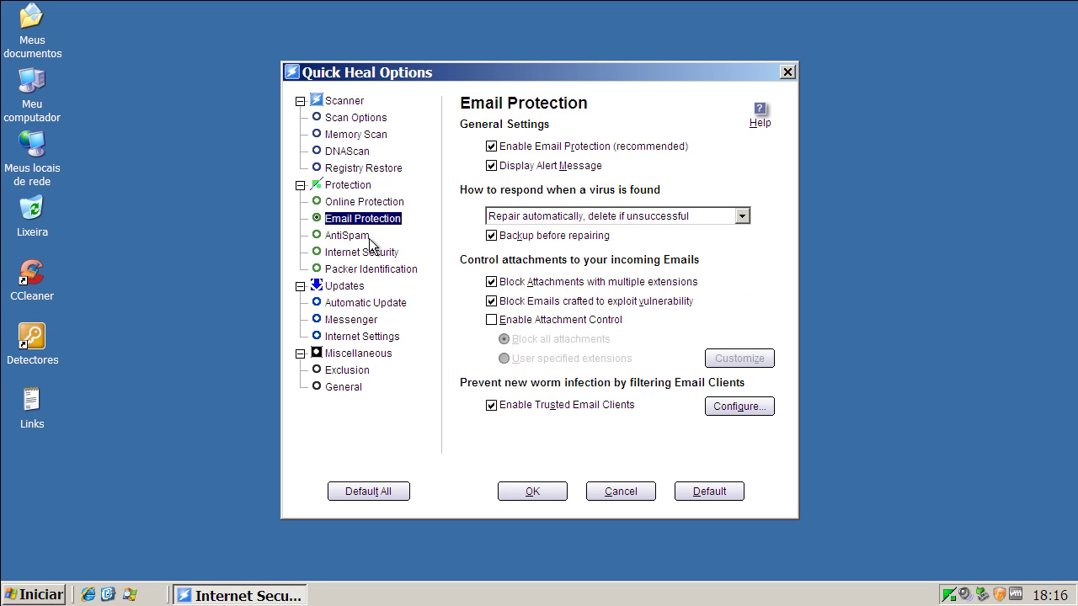
click(367, 240)
click(367, 254)
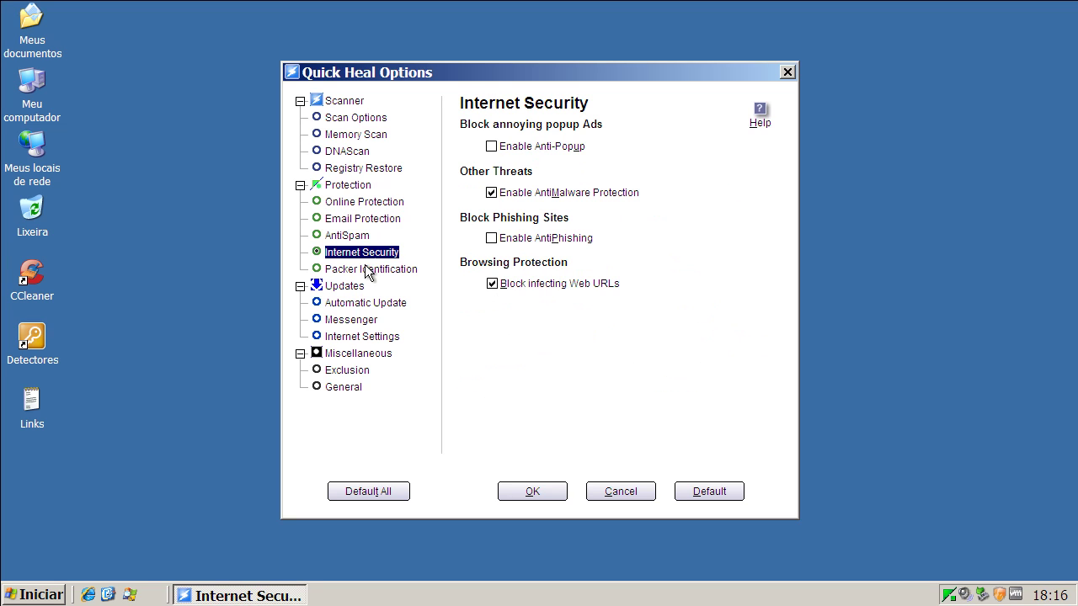
click(368, 273)
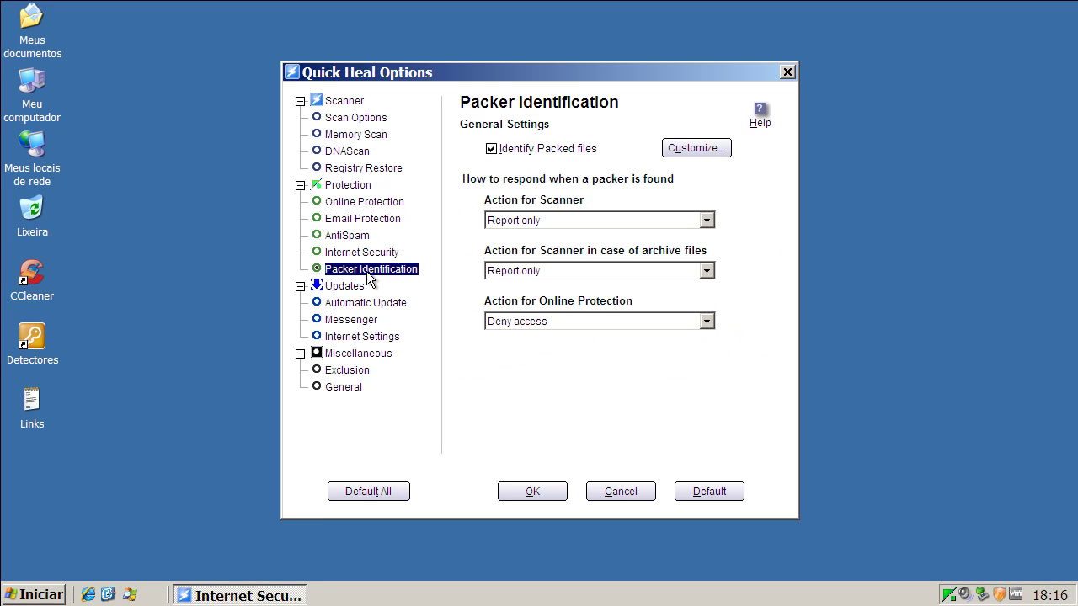
- Examine the Online Protection, Email Protection, AntiSpam, Internet Security and Packer Identification settings again in more detail
click(369, 205)
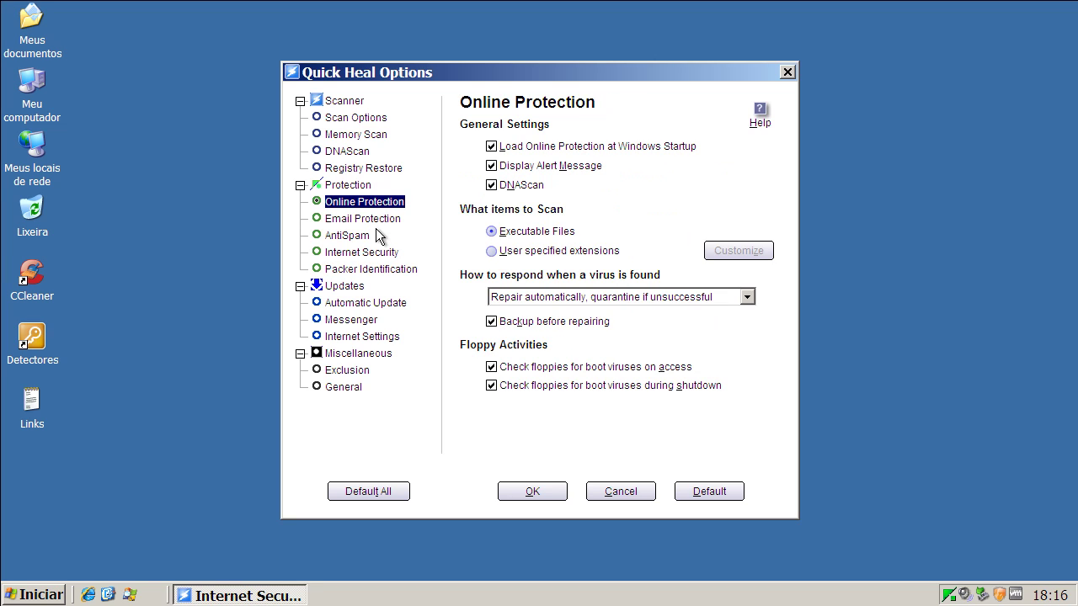
click(376, 226)
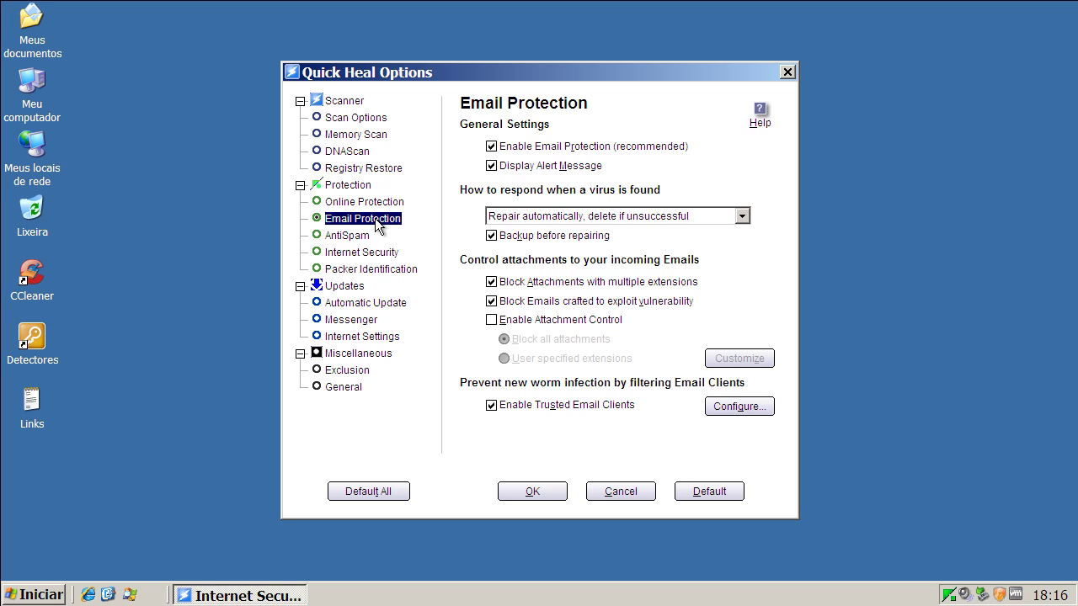
click(367, 241)
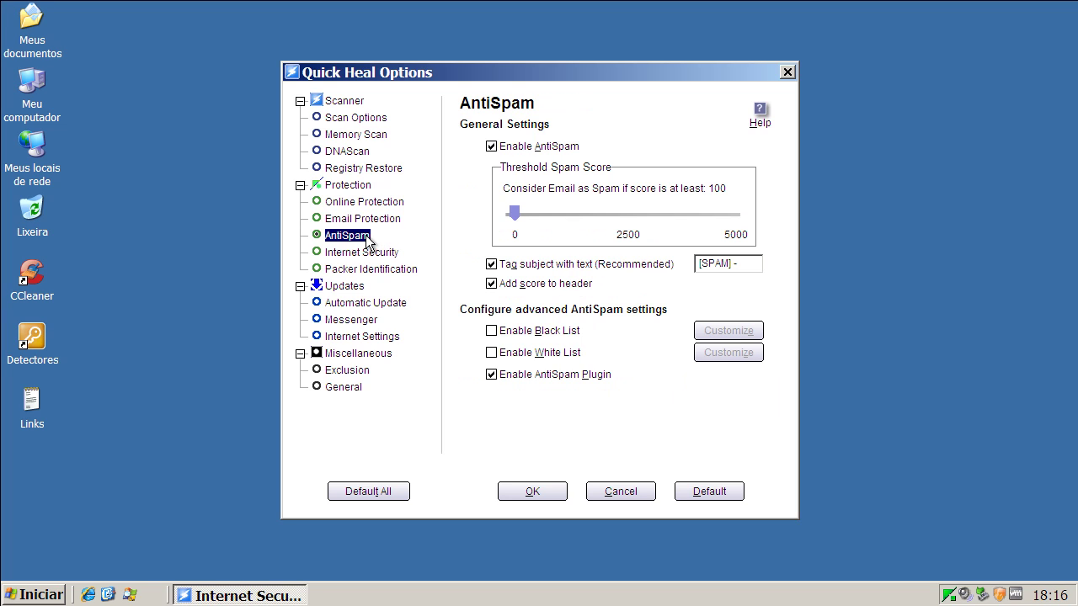
click(376, 252)
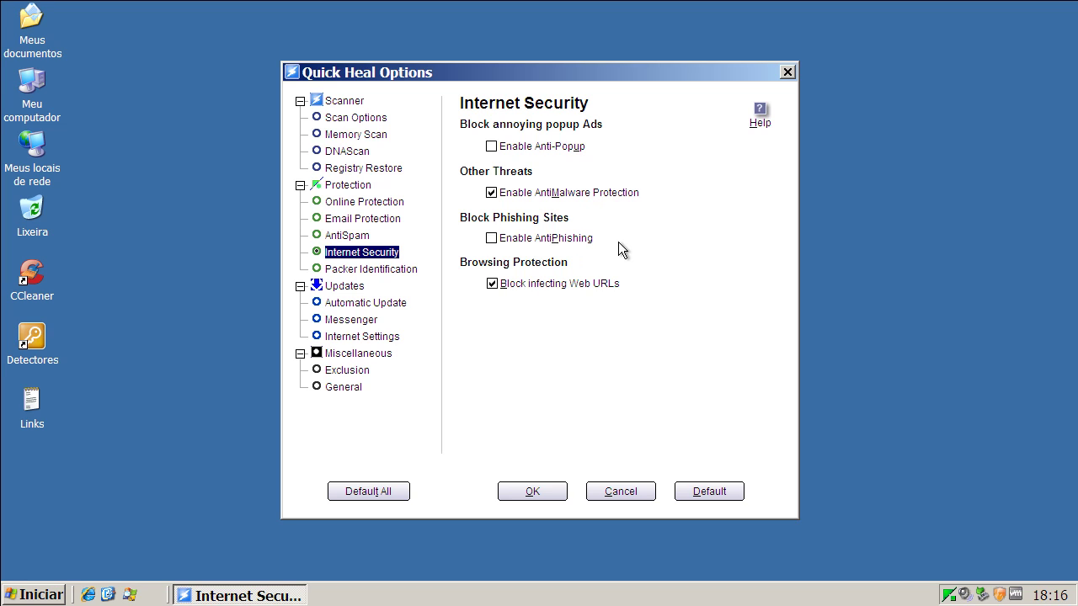
click(388, 272)
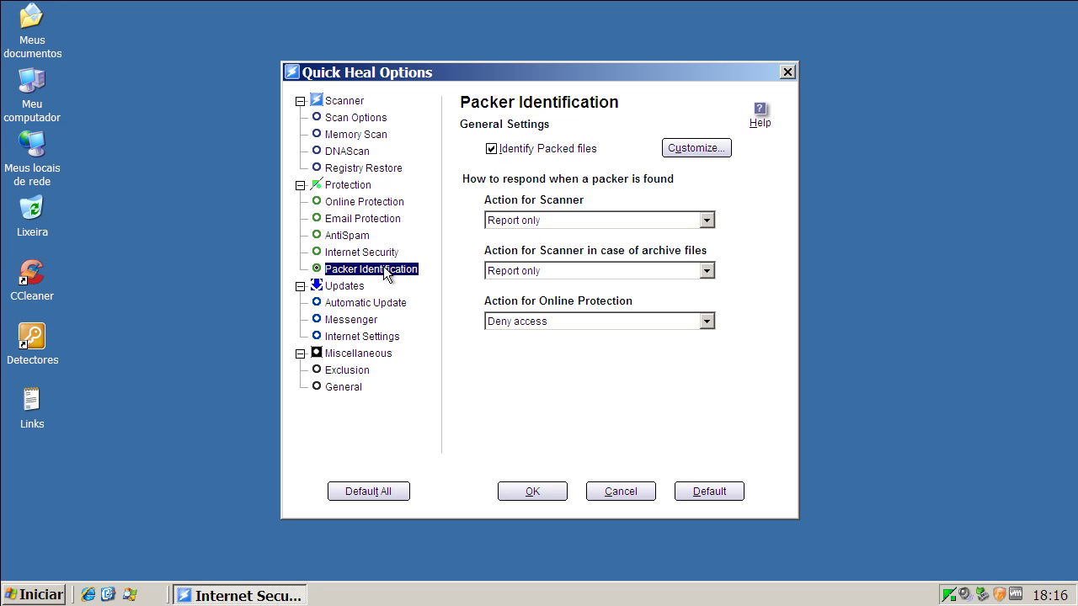
- Check the Automatic Update, Internet Settings and Messenger pages, and close the options without saving
click(362, 305)
click(355, 320)
click(354, 335)
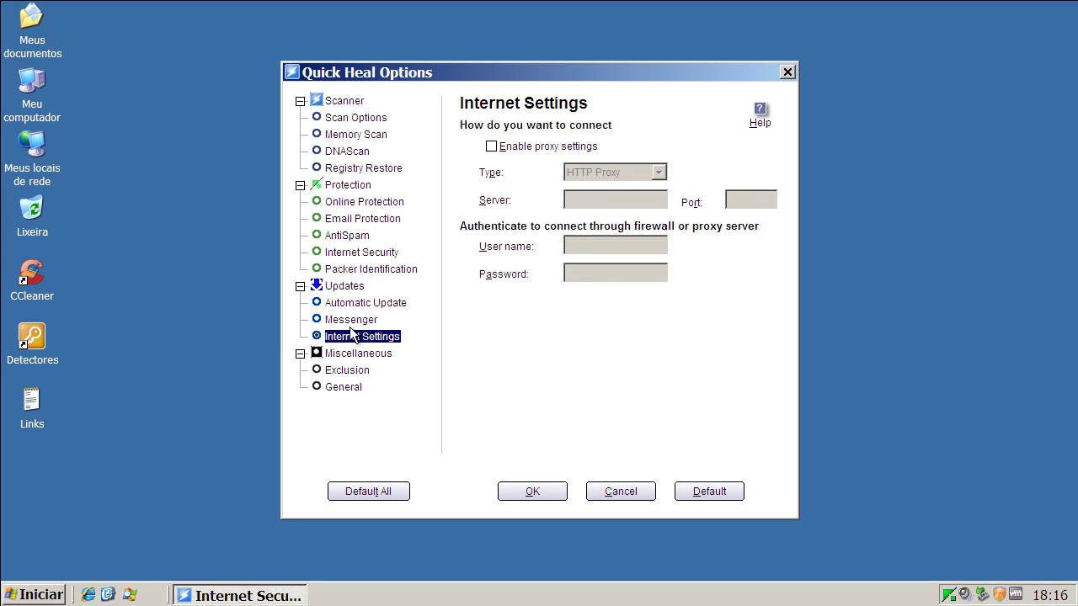
key(Up)
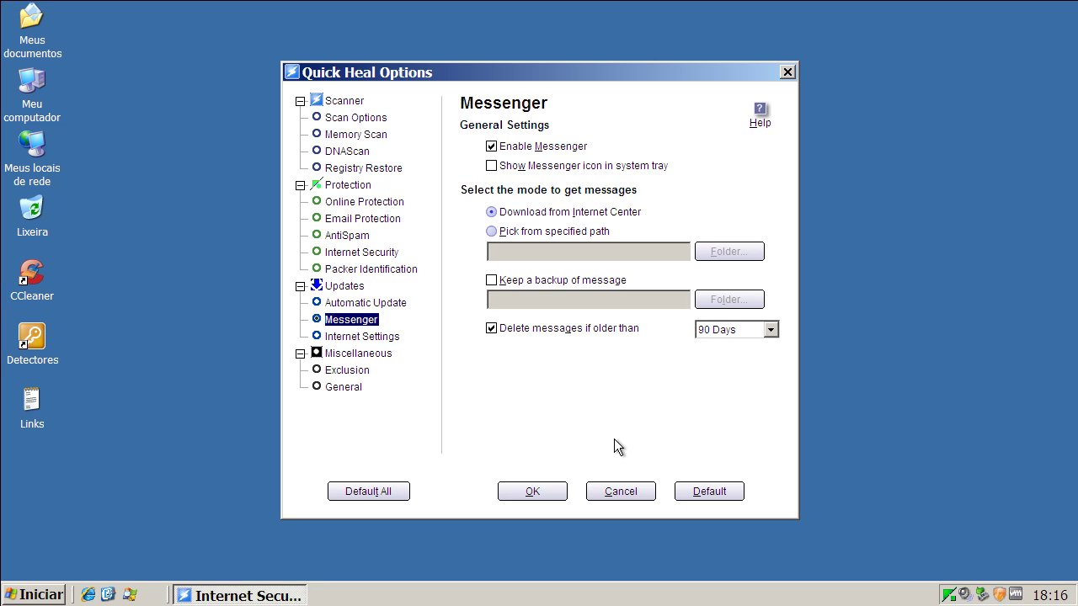
click(615, 491)
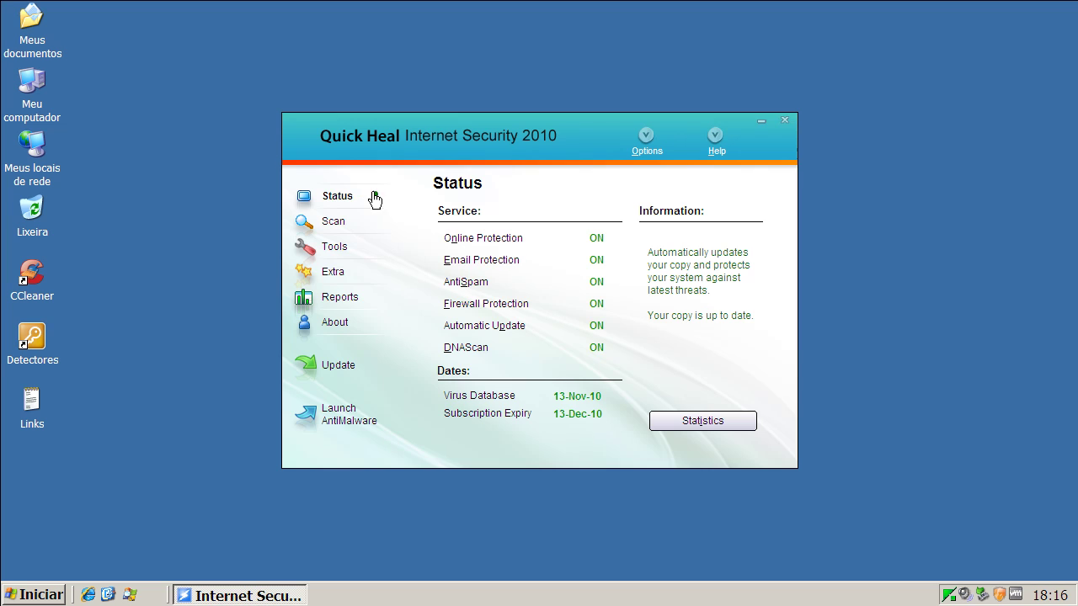
- Update Internet Security with the Quick Update wizard and close the Quick Heal window
click(345, 367)
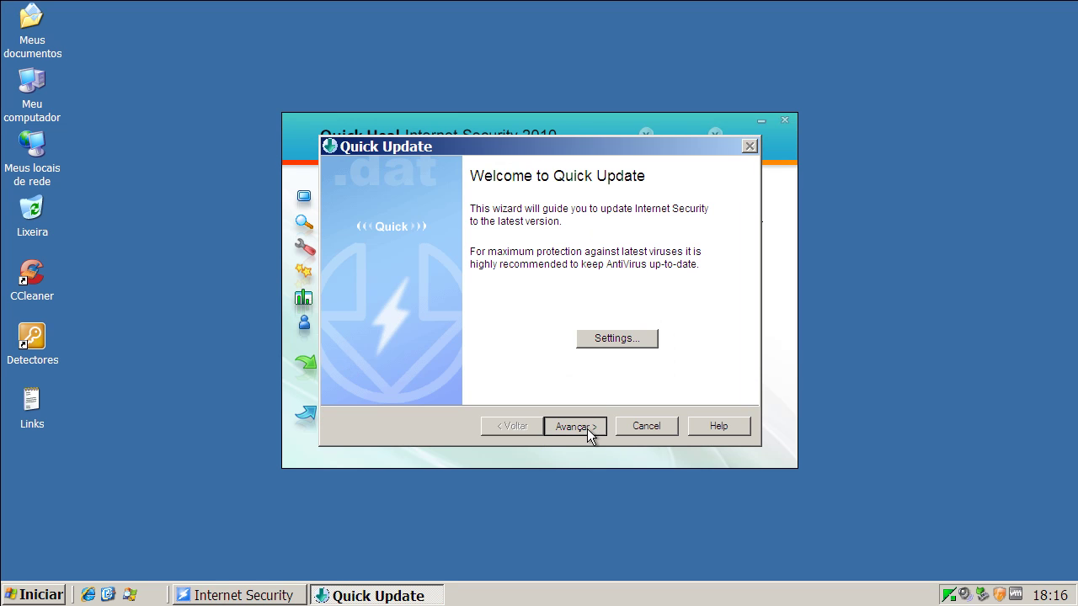
click(589, 430)
click(589, 427)
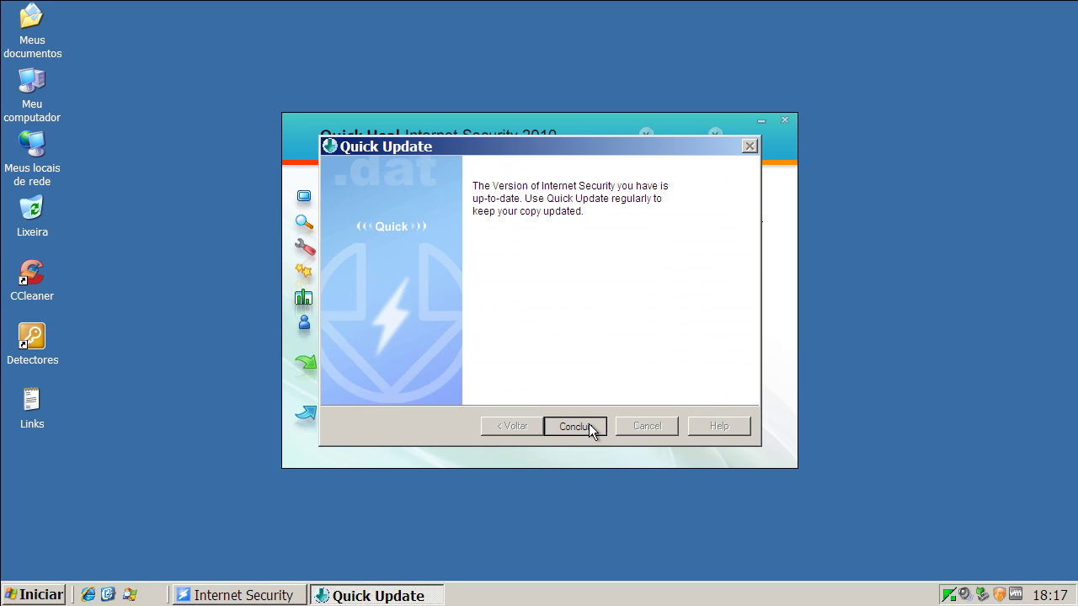
click(576, 426)
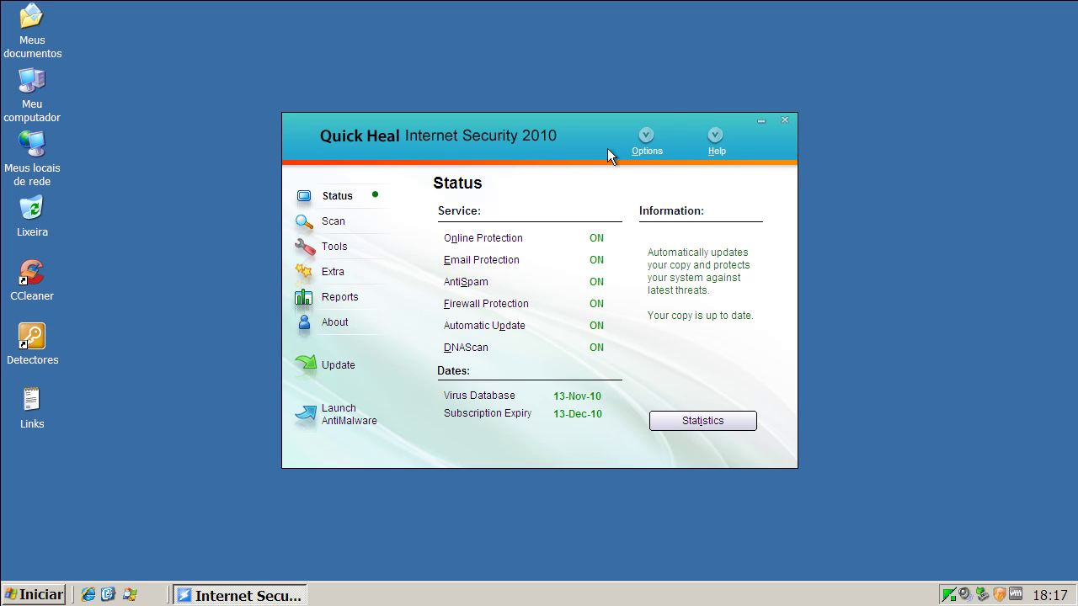
click(783, 120)
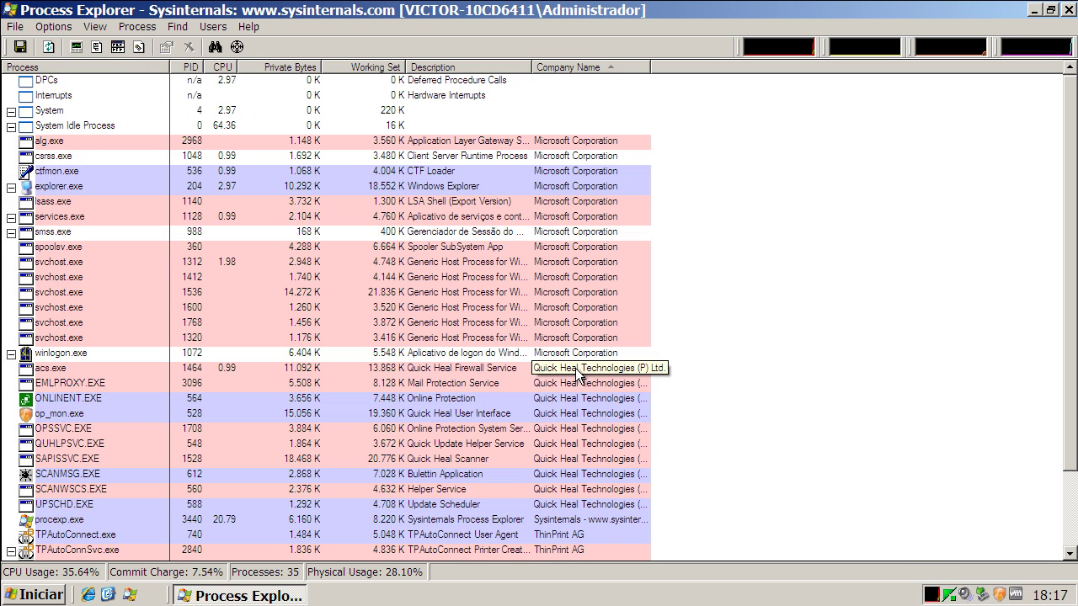
- Examine the running Quick Heal processes in Process Explorer one by one, from acs.exe to UPSCHD.EXE, and minimize it
click(578, 370)
click(562, 385)
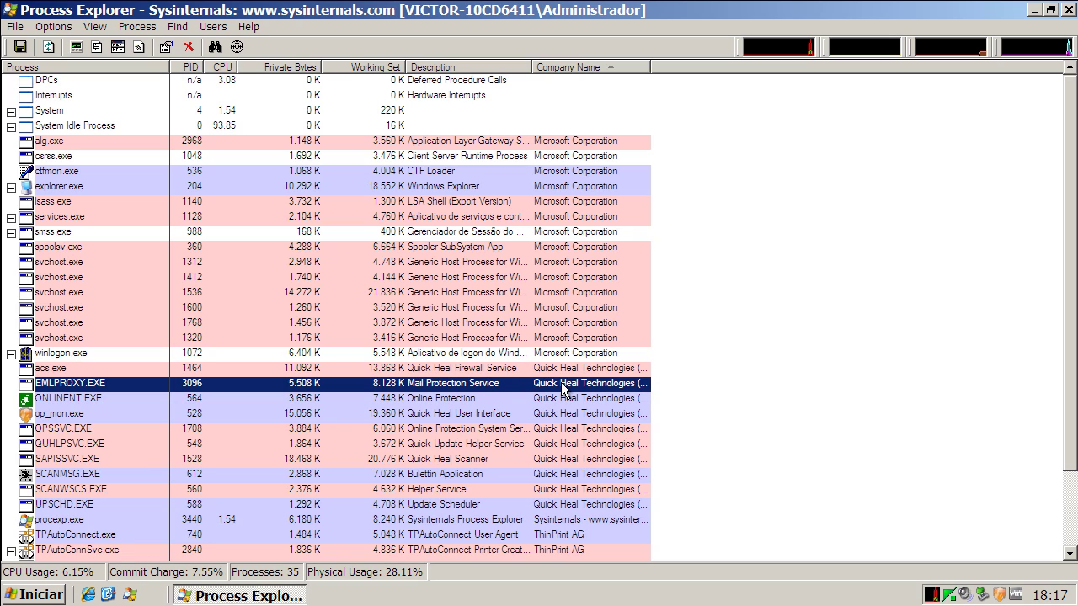
key(Up)
key(Down)
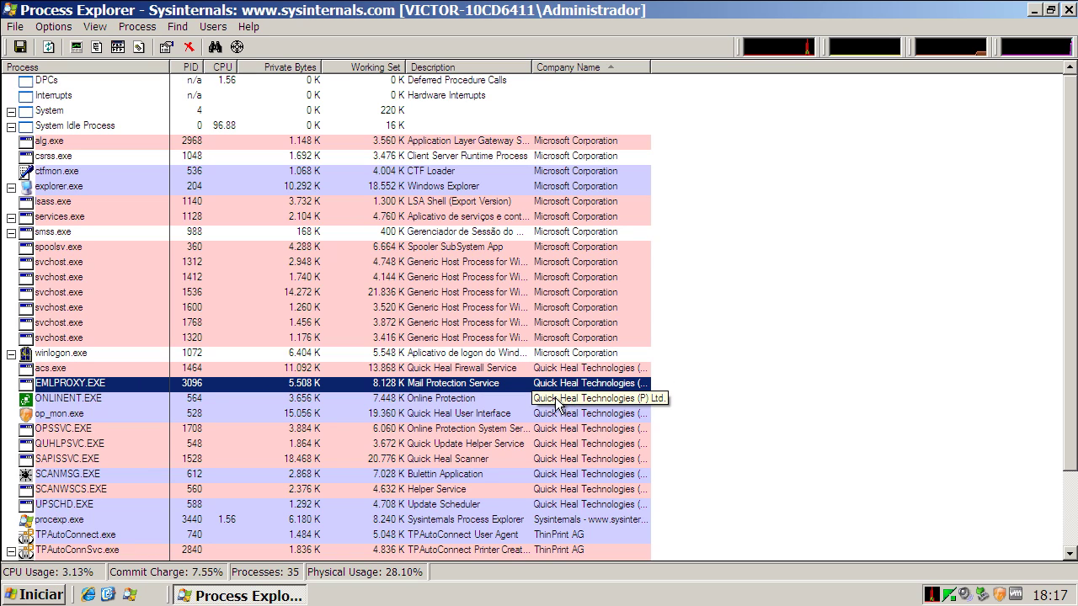
key(Down)
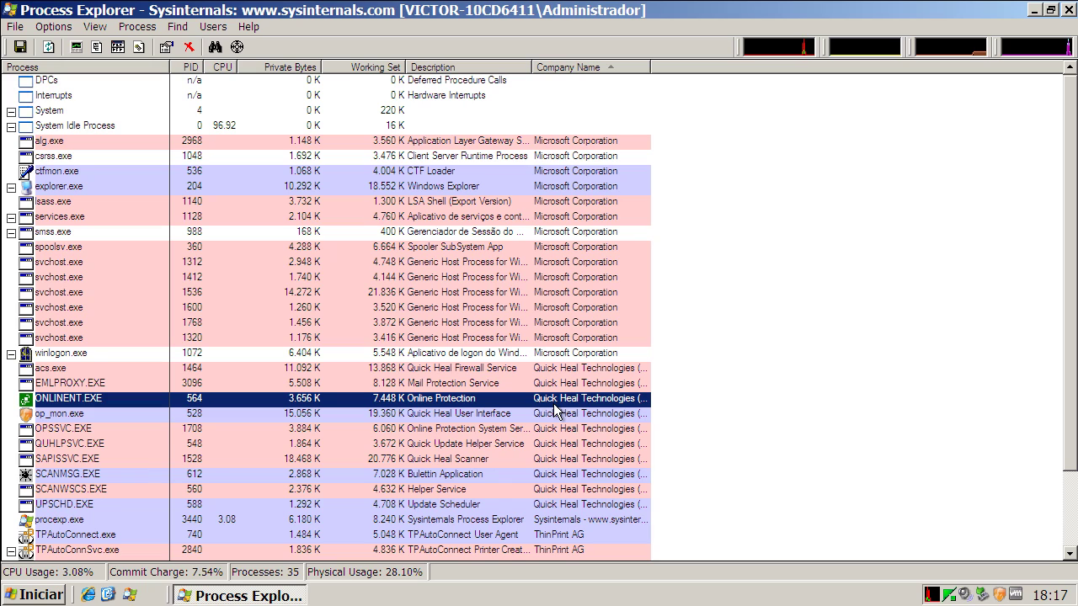
click(427, 416)
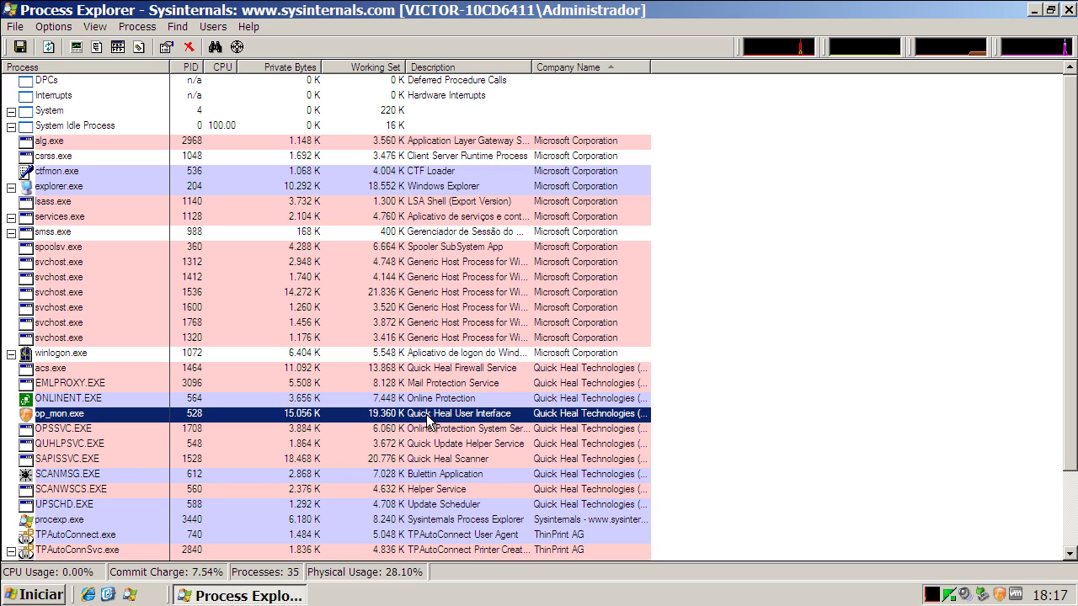
click(422, 431)
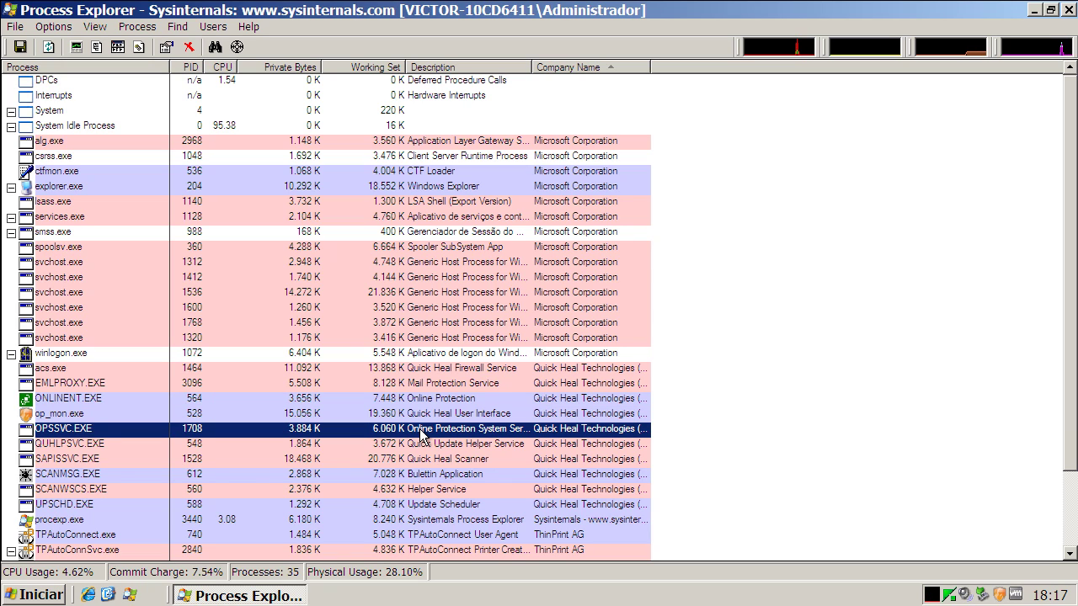
click(418, 446)
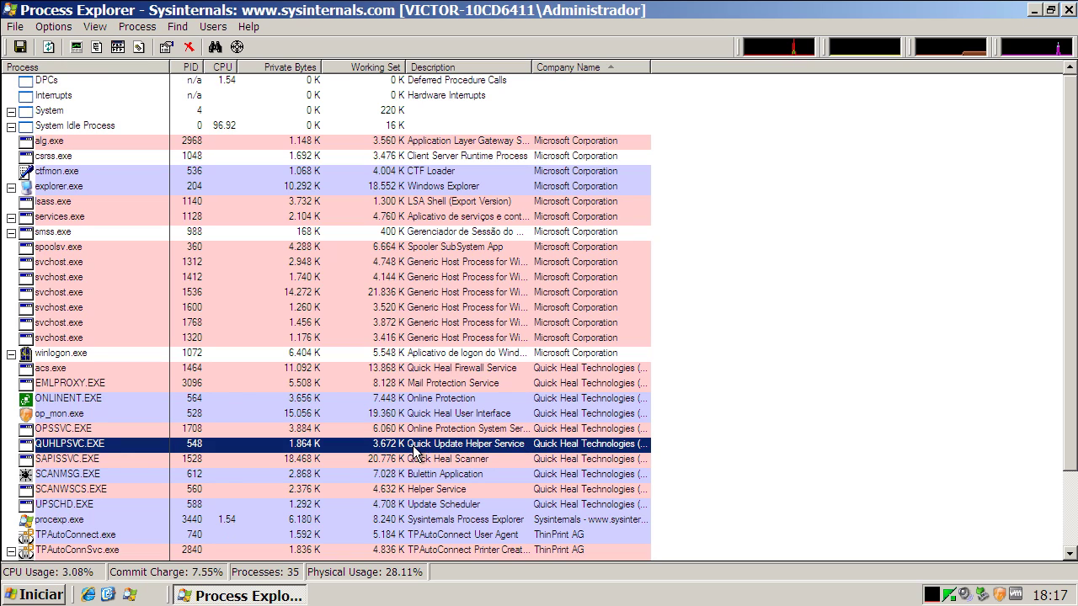
click(411, 463)
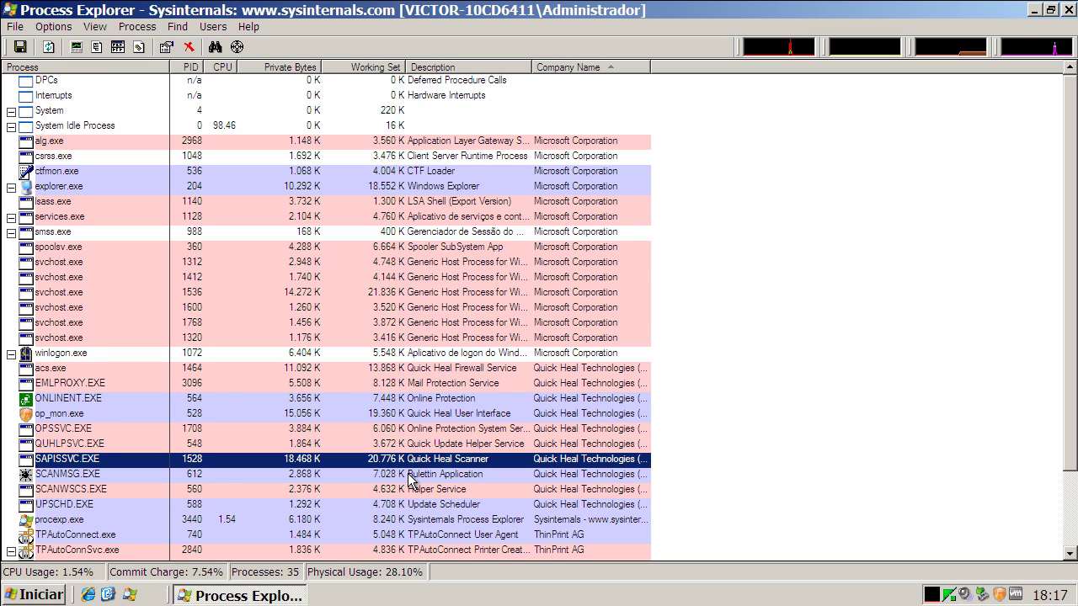
click(411, 477)
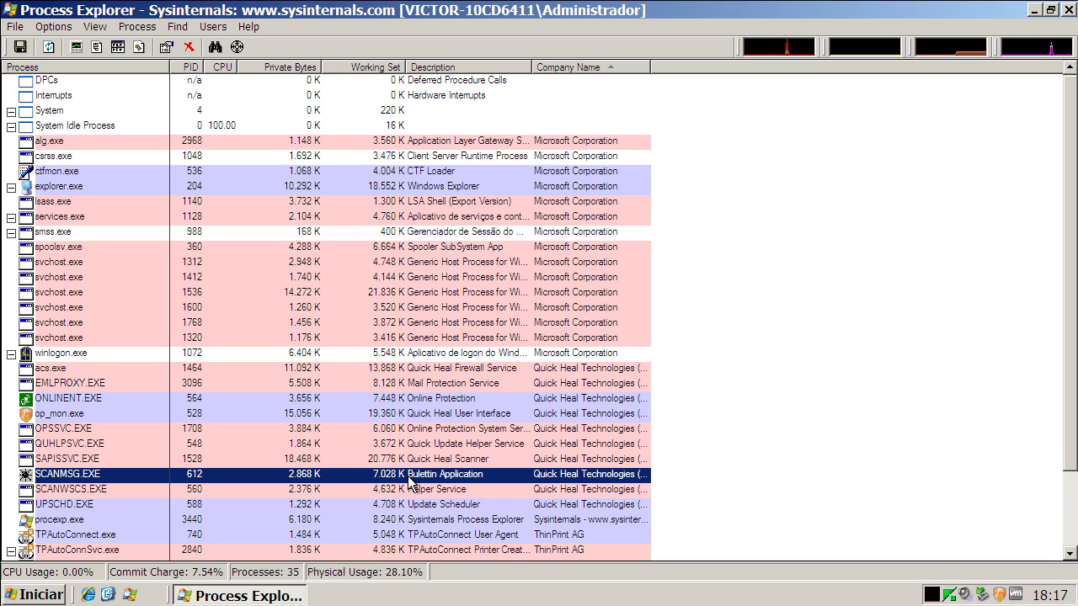
click(404, 495)
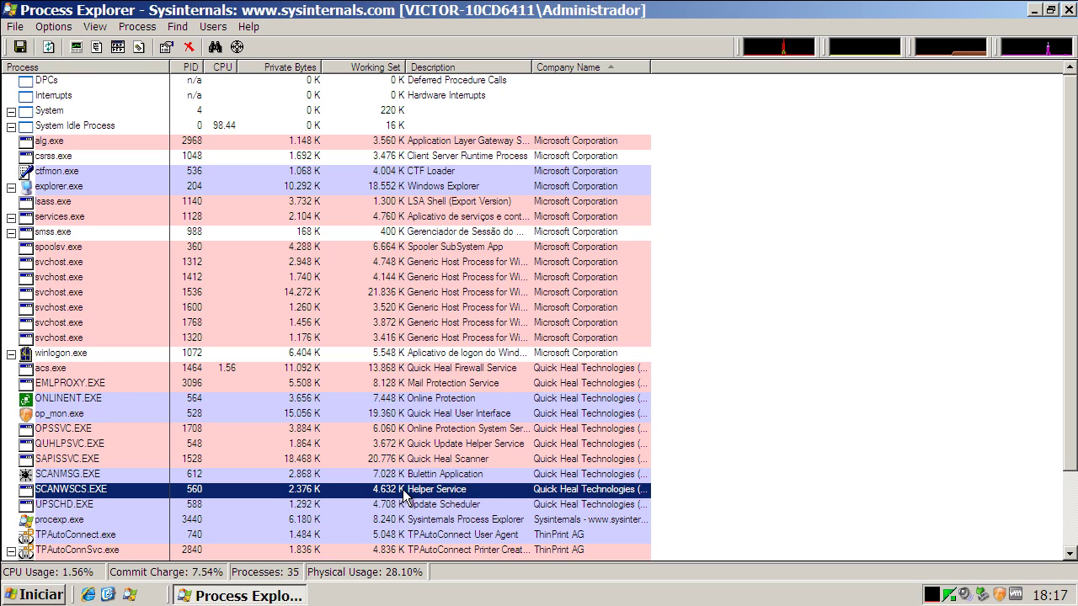
click(399, 503)
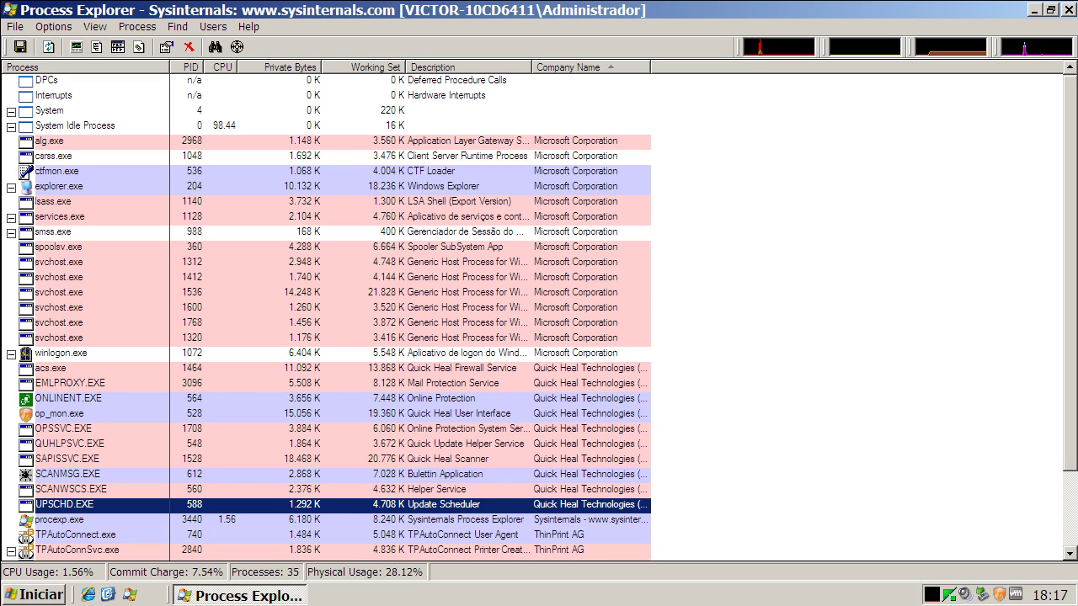
click(1033, 10)
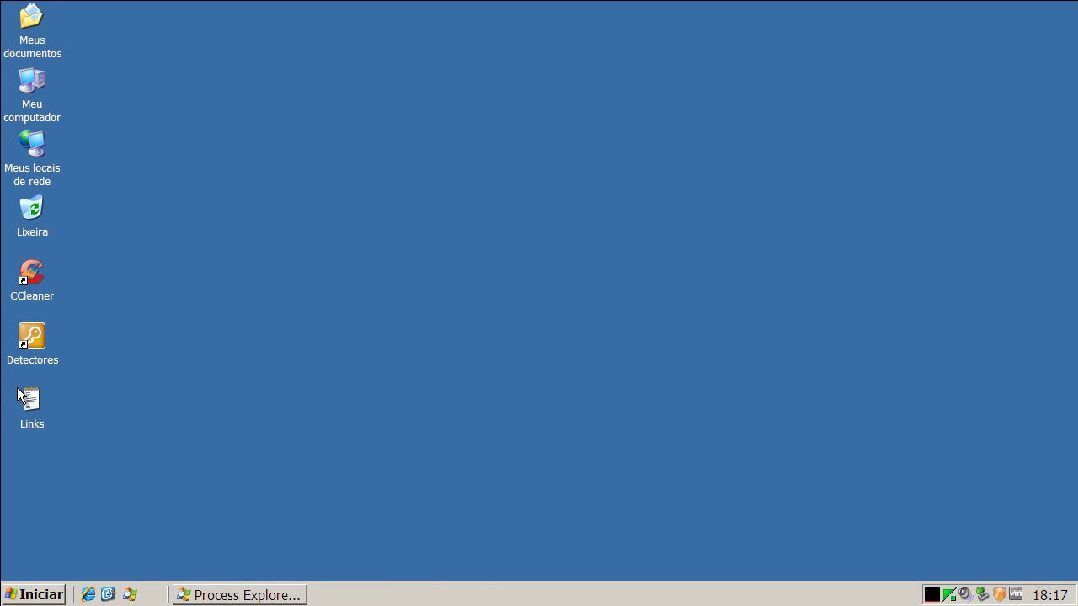
- Open the Links text file on the desktop, copy the TrojanRemovalKit.exe link and minimize the file
double_click(26, 397)
double_click(146, 100)
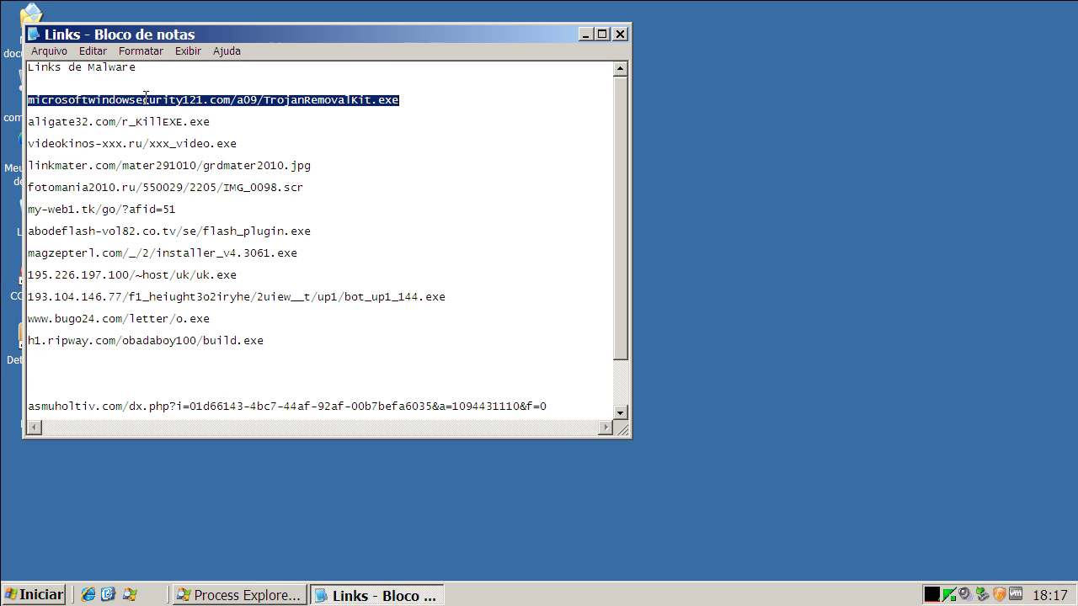
right_click(145, 100)
click(180, 150)
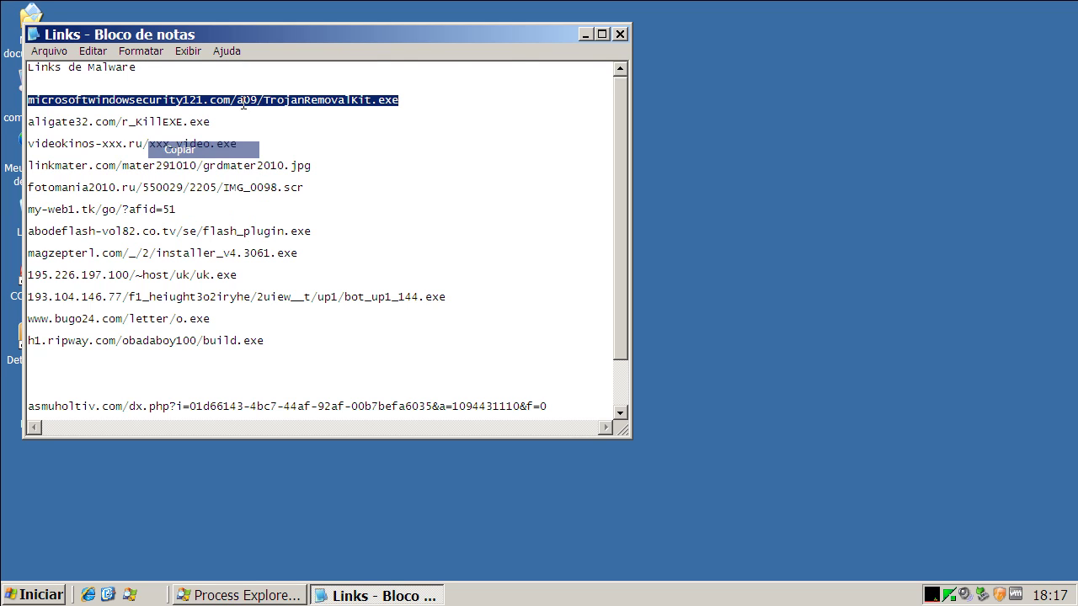
click(584, 35)
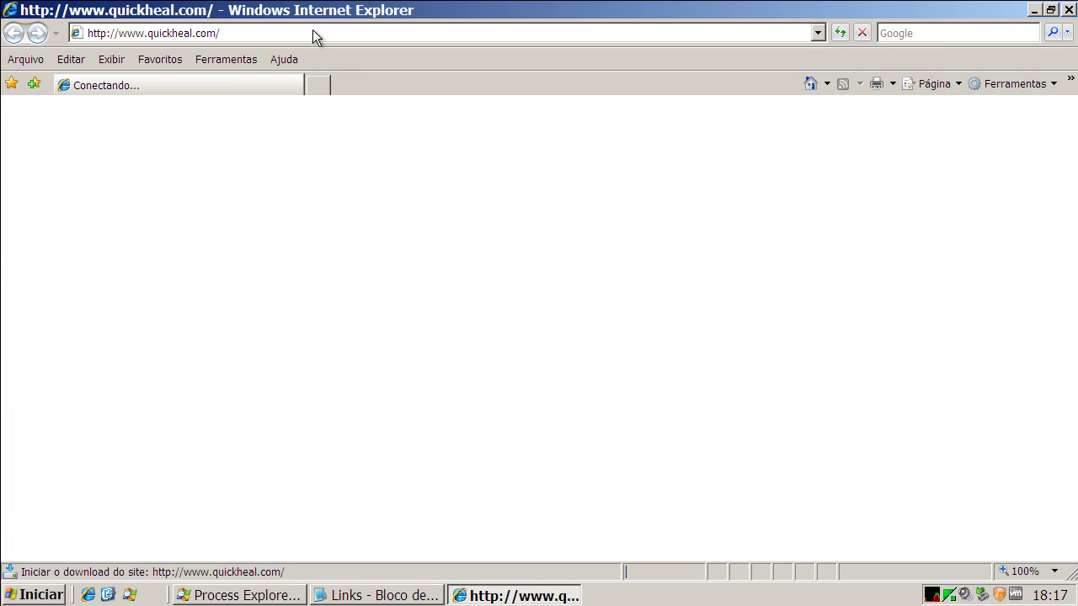
- Load the copied microsoftwindowsecurity121.com/a09/TrojanRemovalKit.exe link in Internet Explorer and run the file despite its unverified publisher
click(313, 29)
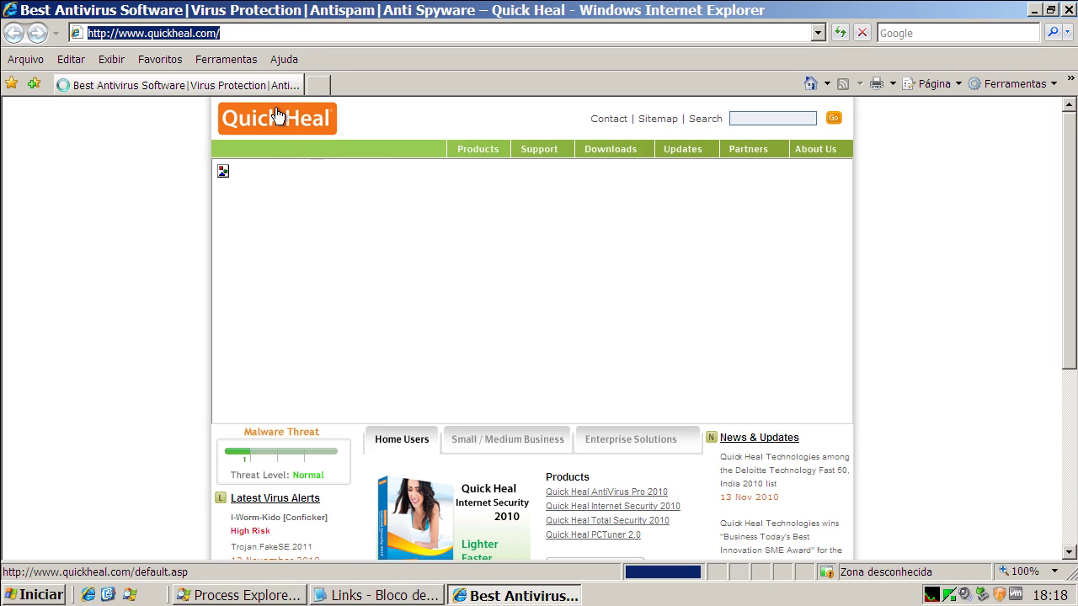
key(ctrl+v)
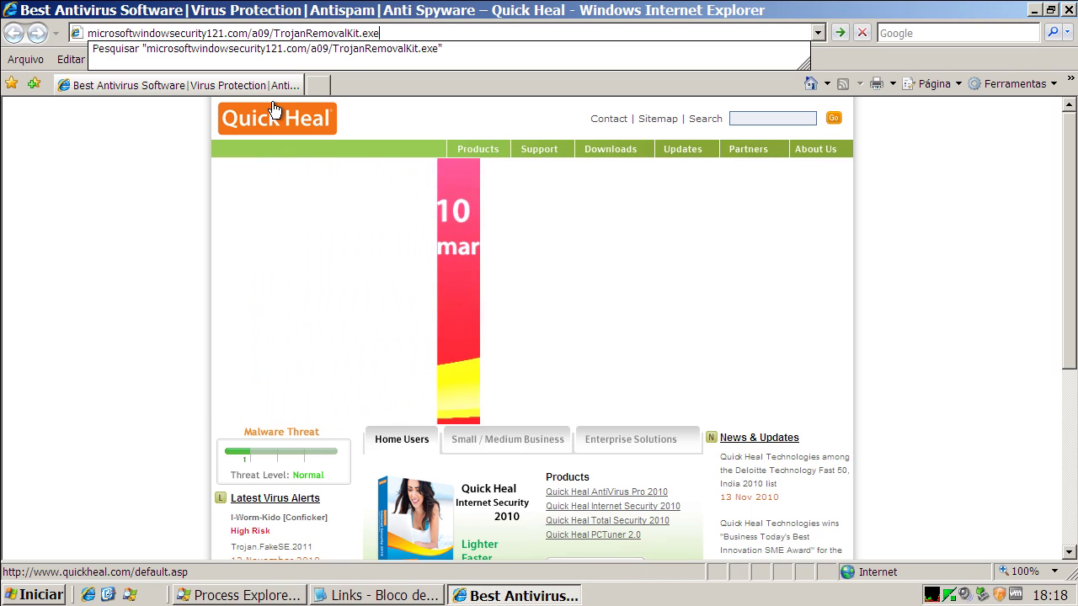
key(Return)
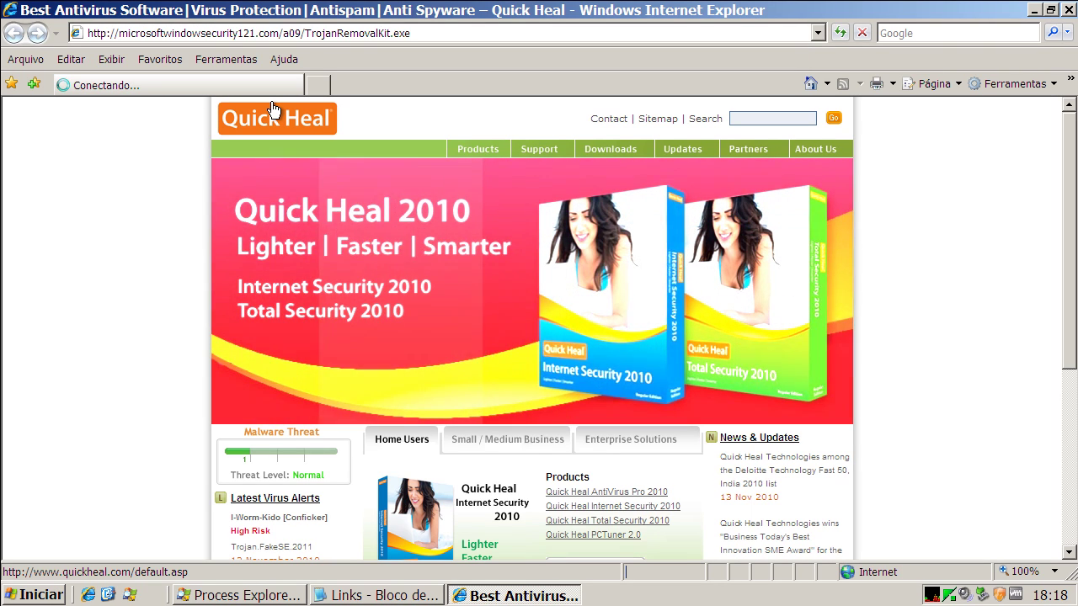
click(497, 305)
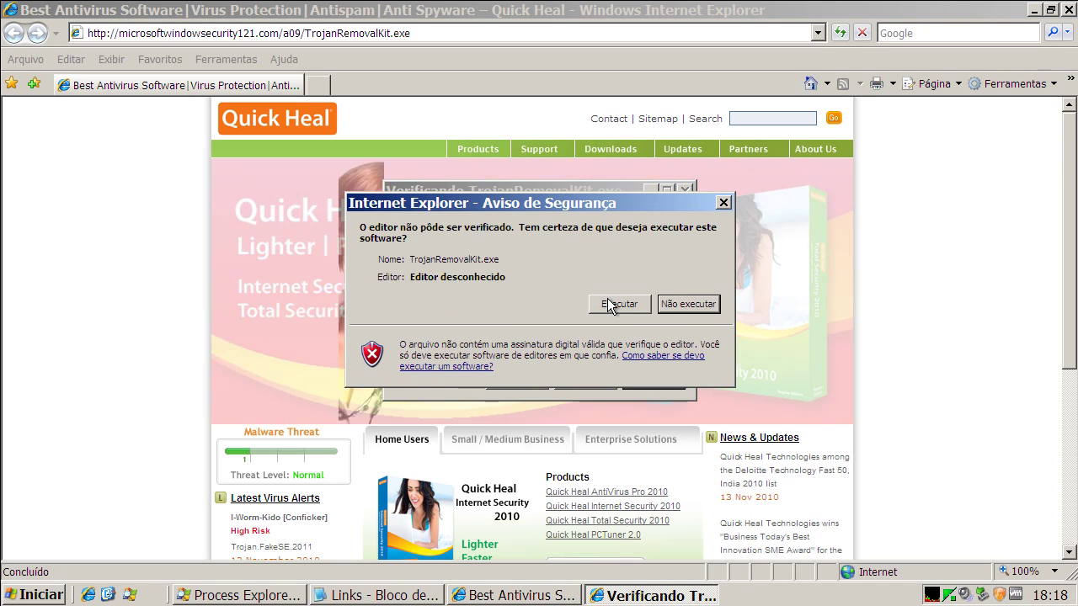
click(615, 305)
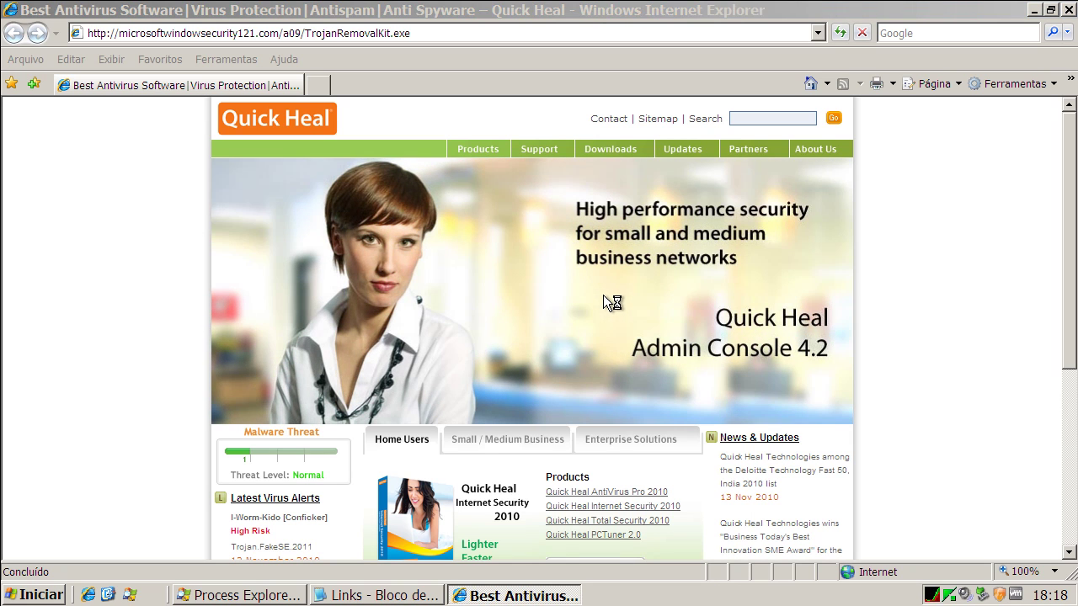
- Copy the aligate32.com/r_KillEXE.exe link from the Links text file and minimize the file
click(357, 595)
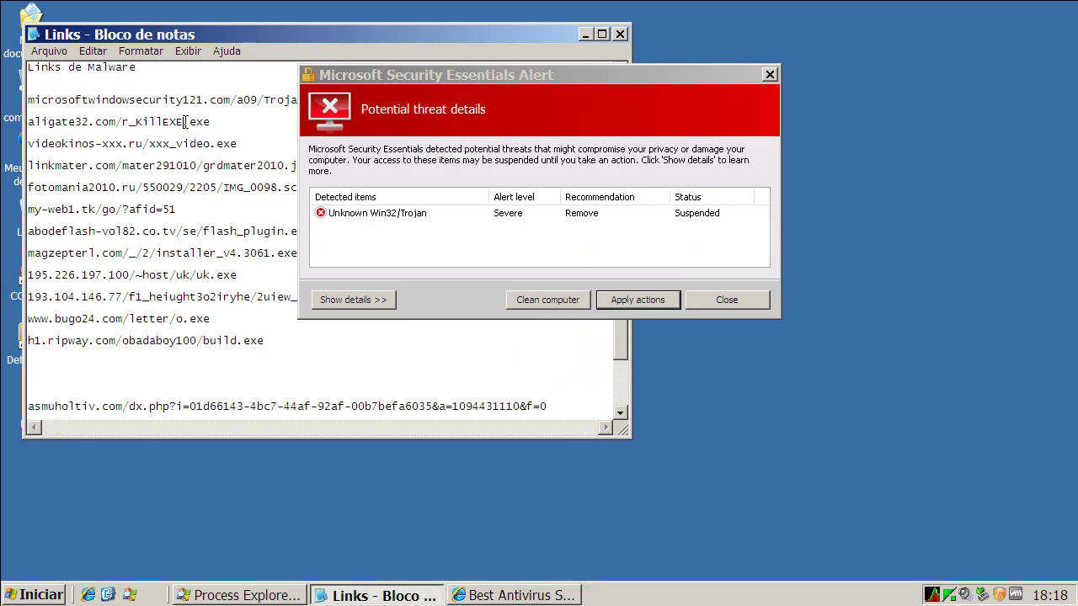
double_click(187, 123)
right_click(187, 125)
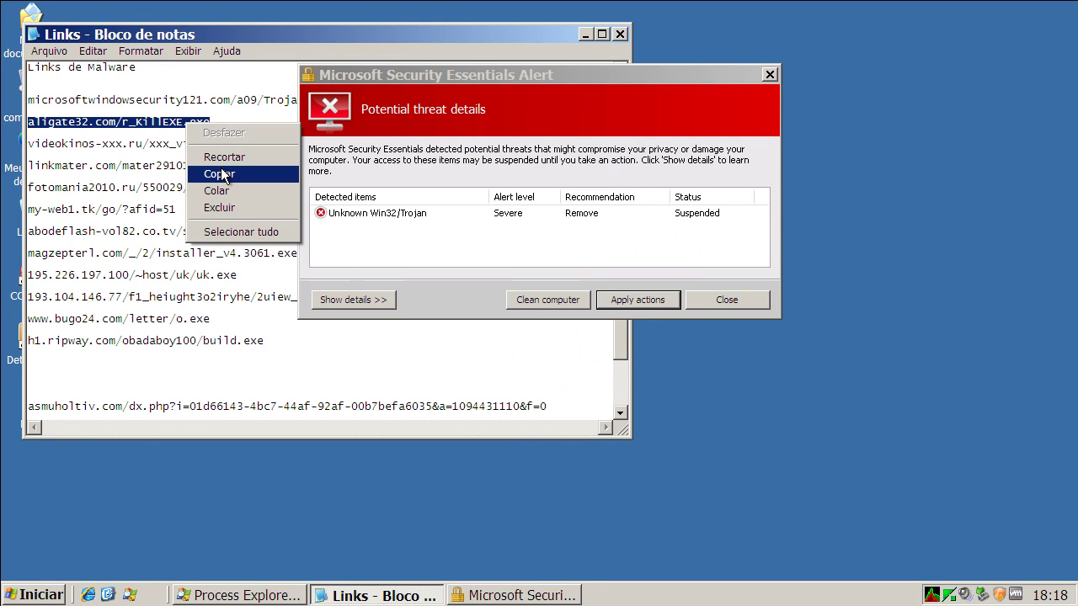
click(222, 173)
click(585, 34)
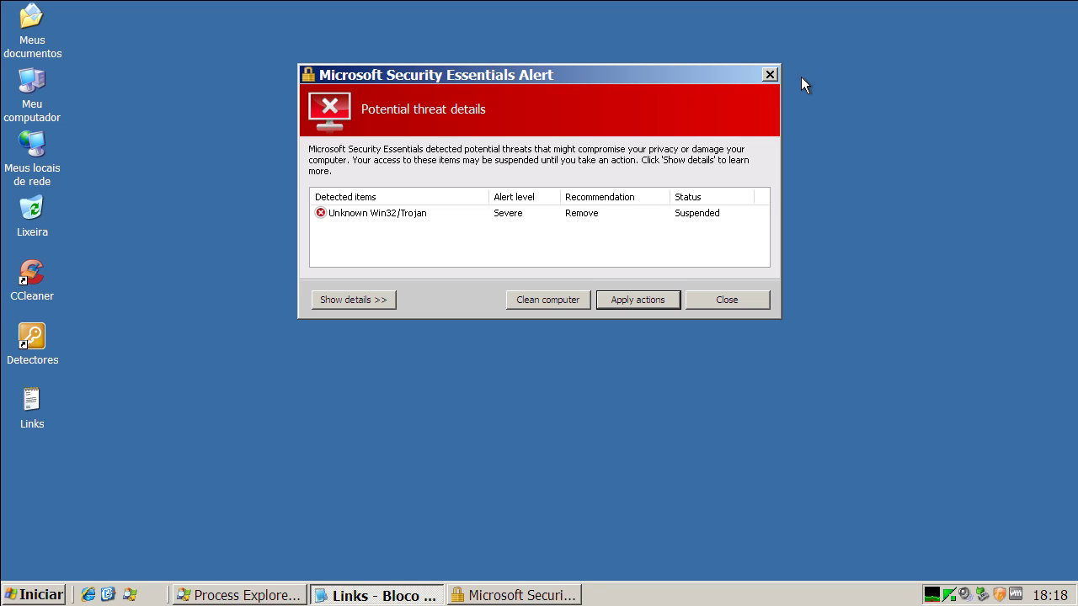
- Close the fake Microsoft Security Essentials alert, kill TrojanRemovalKit[1].exe in Process Explorer and minimize it
click(769, 75)
click(202, 594)
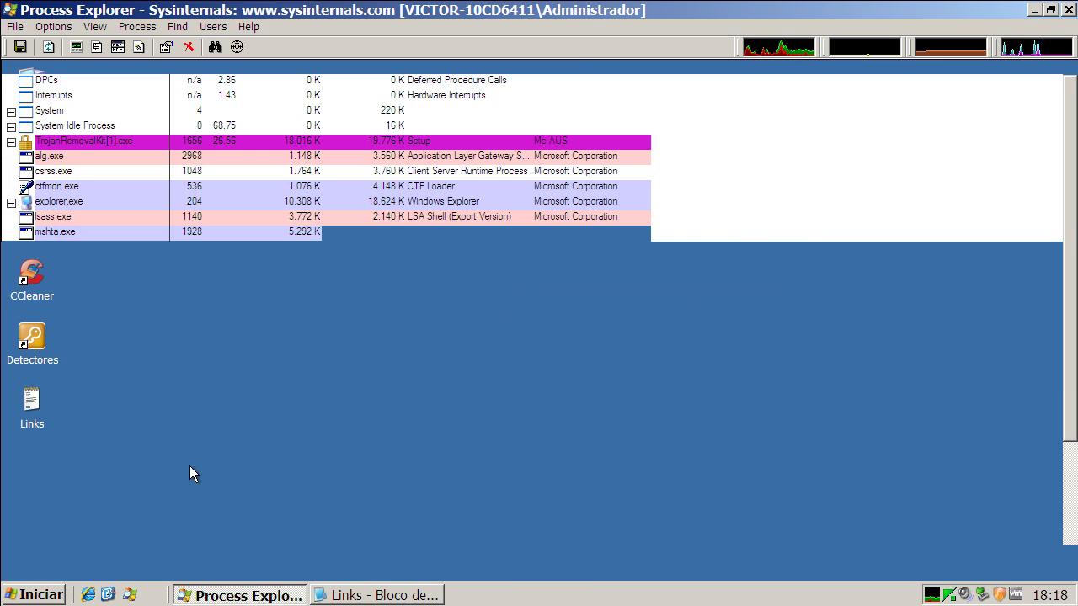
click(77, 141)
right_click(77, 142)
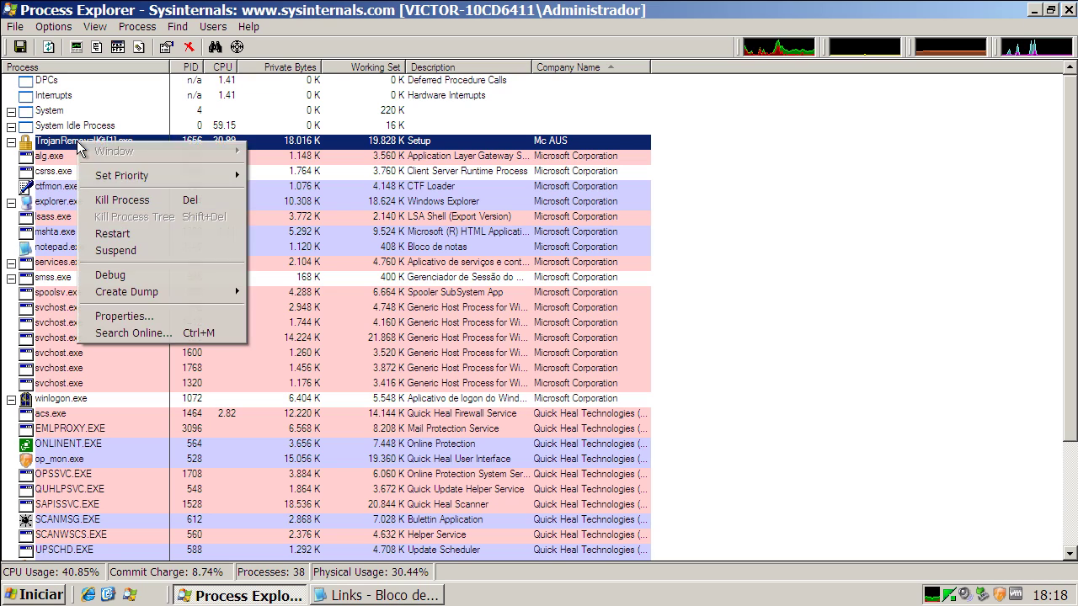
click(131, 202)
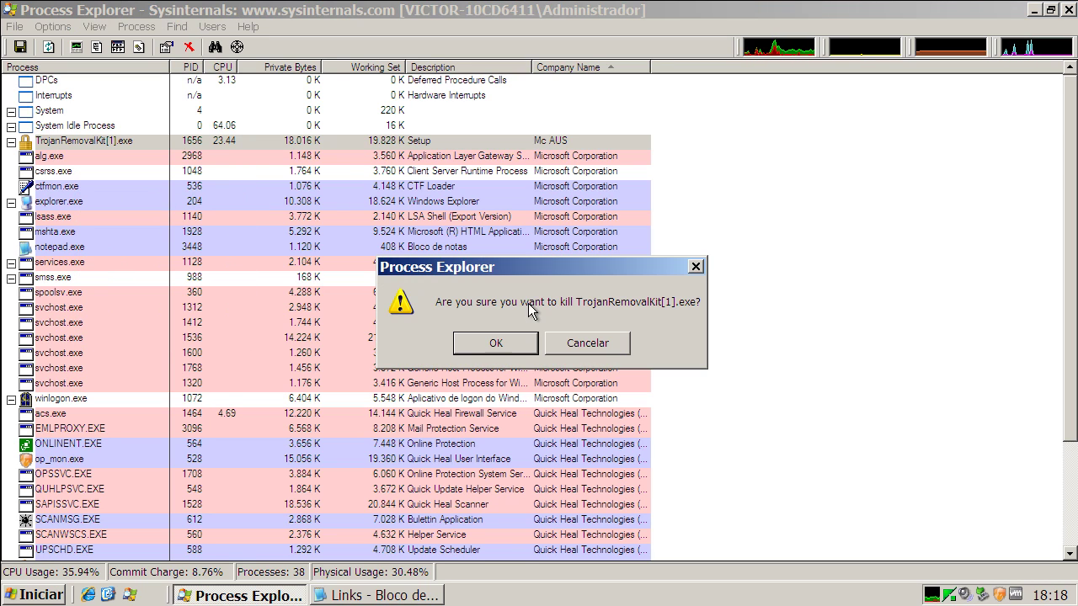
click(497, 344)
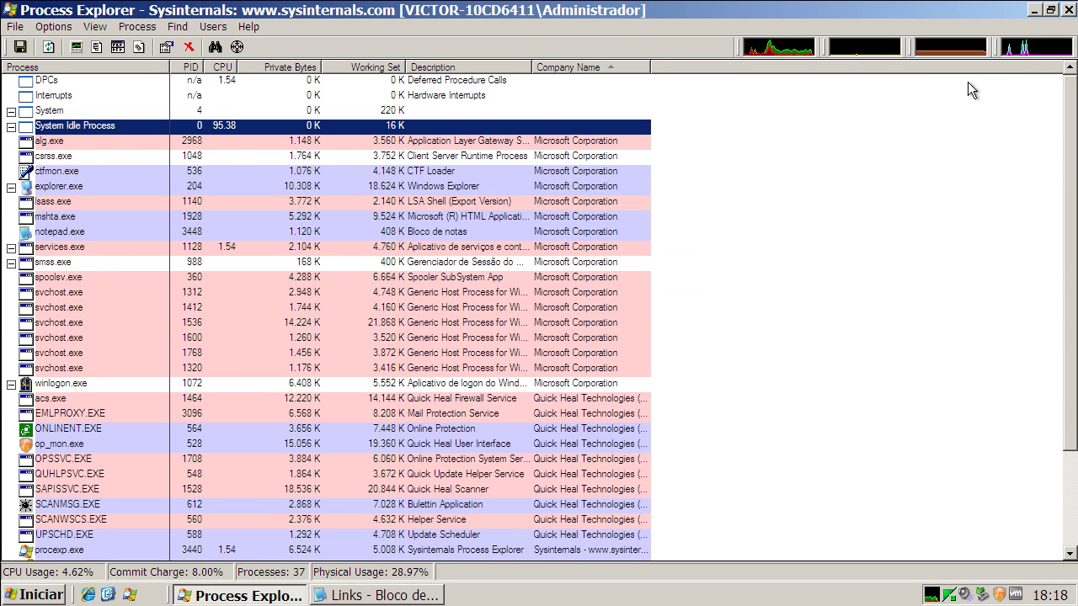
click(1033, 10)
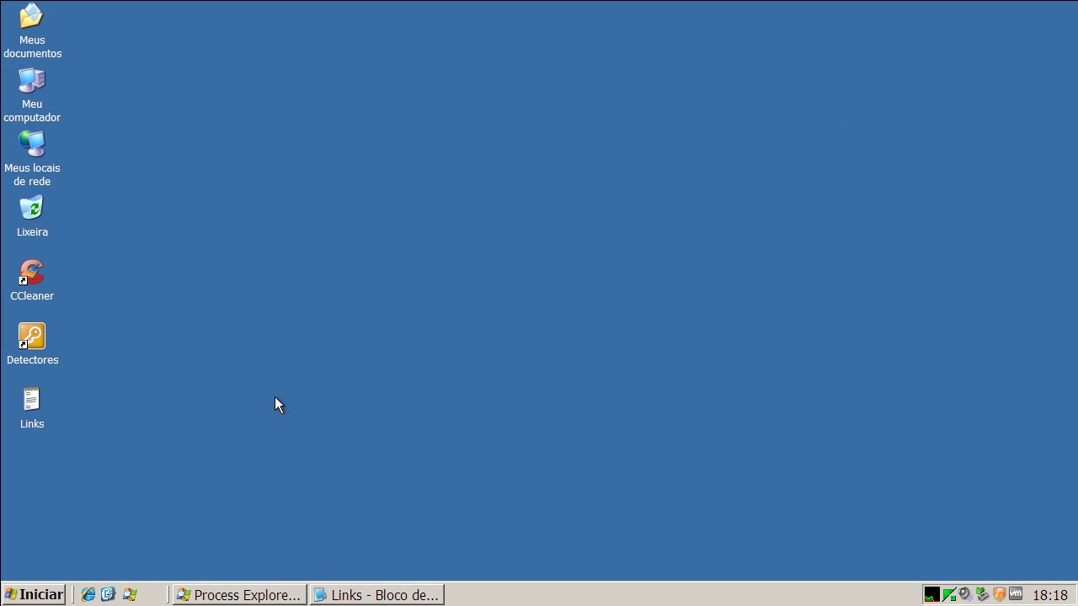
- Reopen Internet Explorer, copy the aligate32.com/r_KillEXE.exe link again from the Links file, and load and run it
click(88, 594)
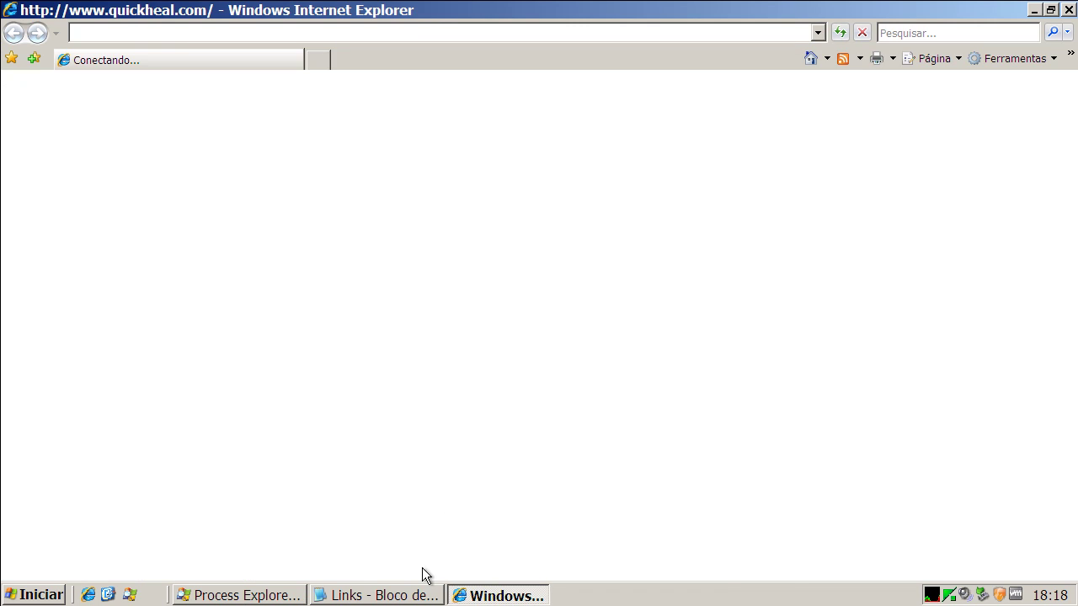
click(384, 594)
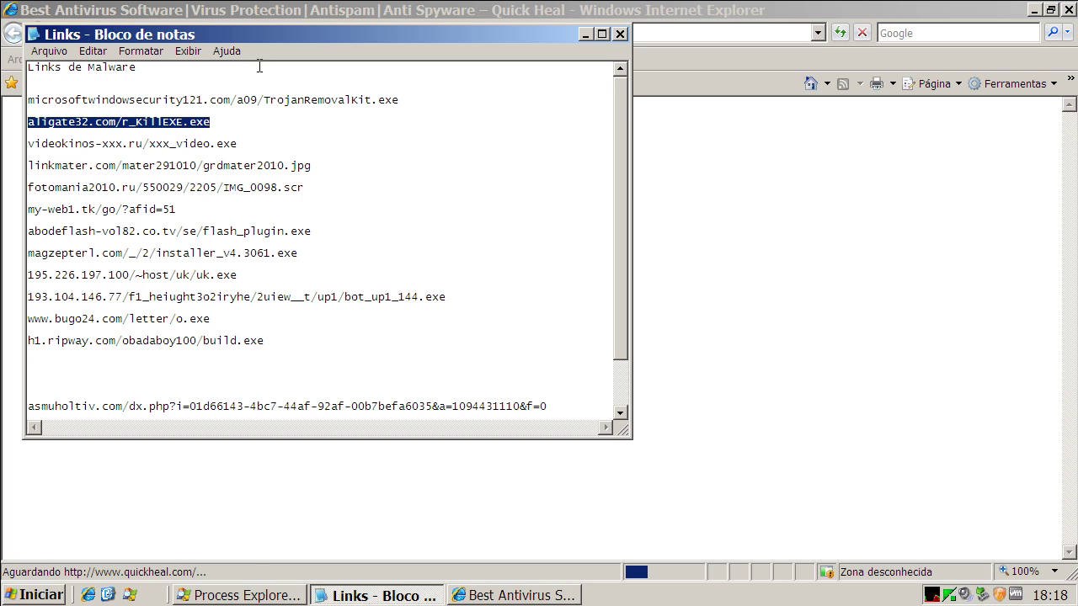
right_click(134, 125)
click(165, 177)
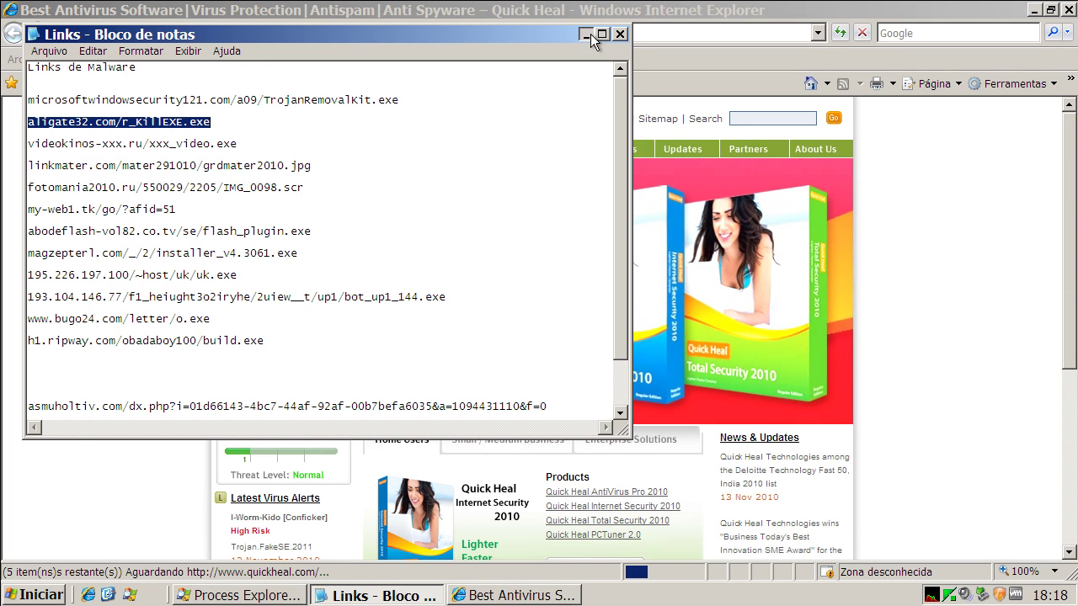
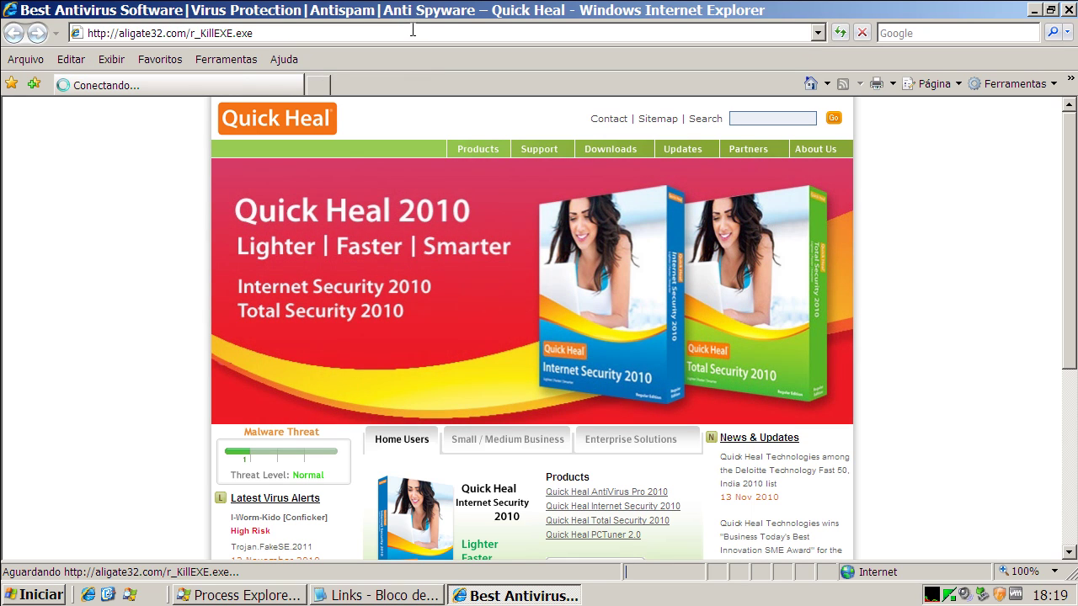
click(533, 306)
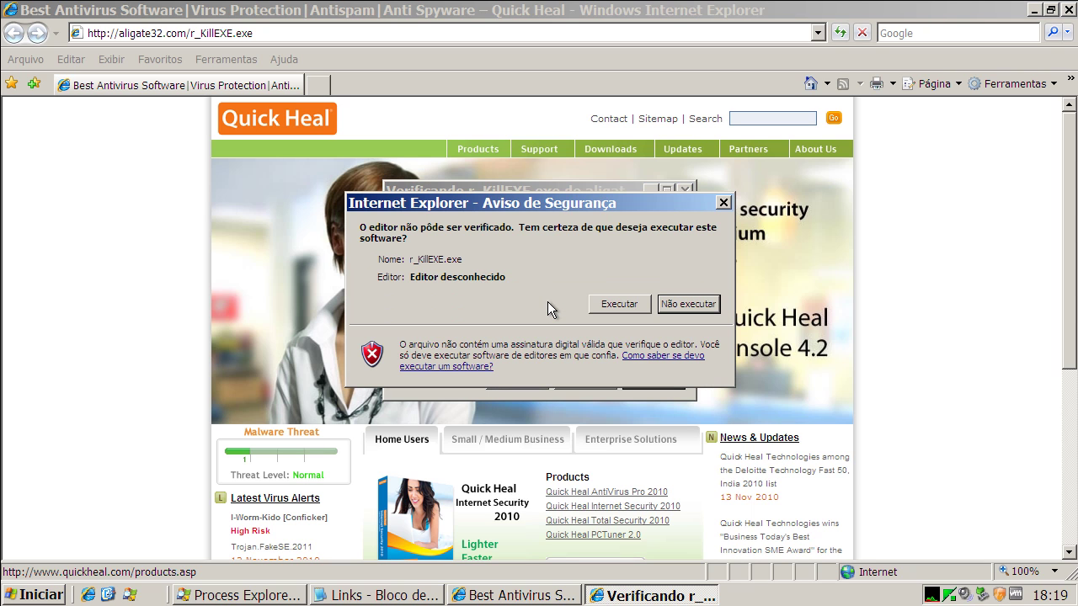
click(598, 304)
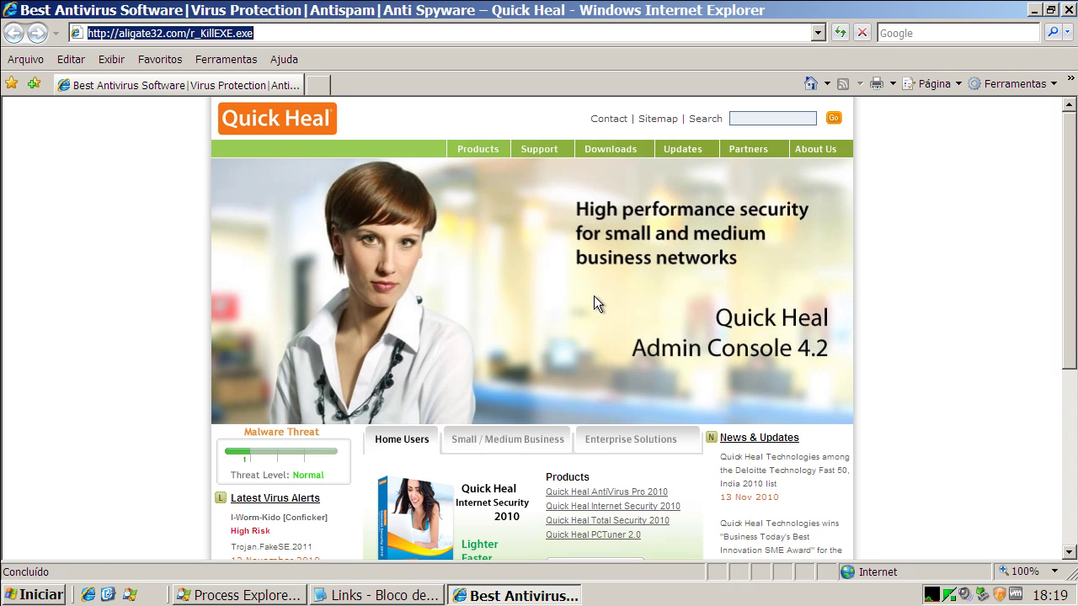
- Copy the videokinos-xxx.ru/xxx_video.exe link from the Links file and submit it as the browser address
click(382, 596)
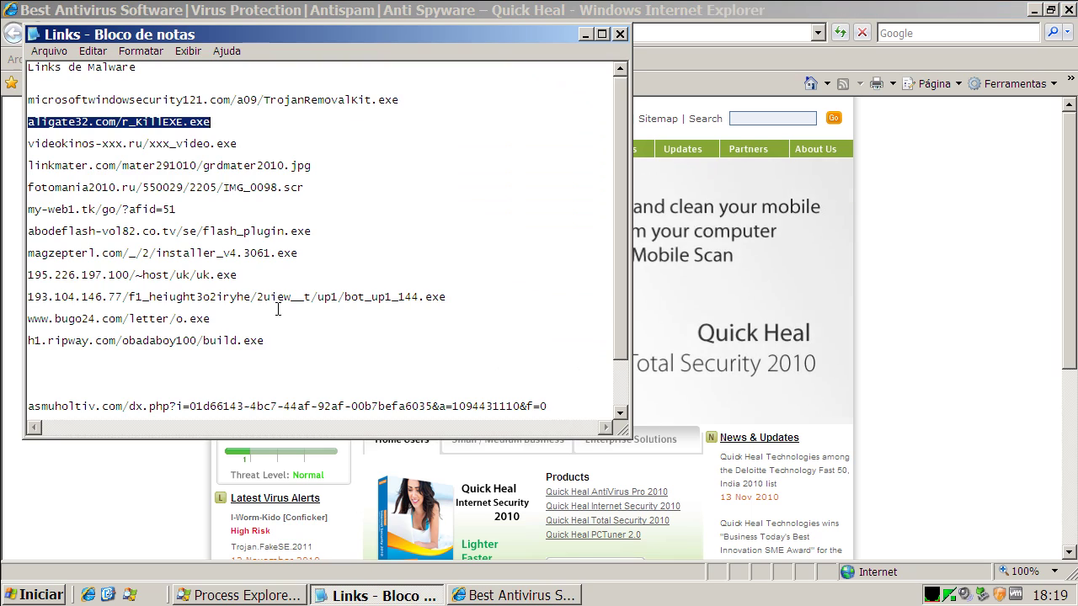
drag(29, 144, 237, 144)
right_click(227, 150)
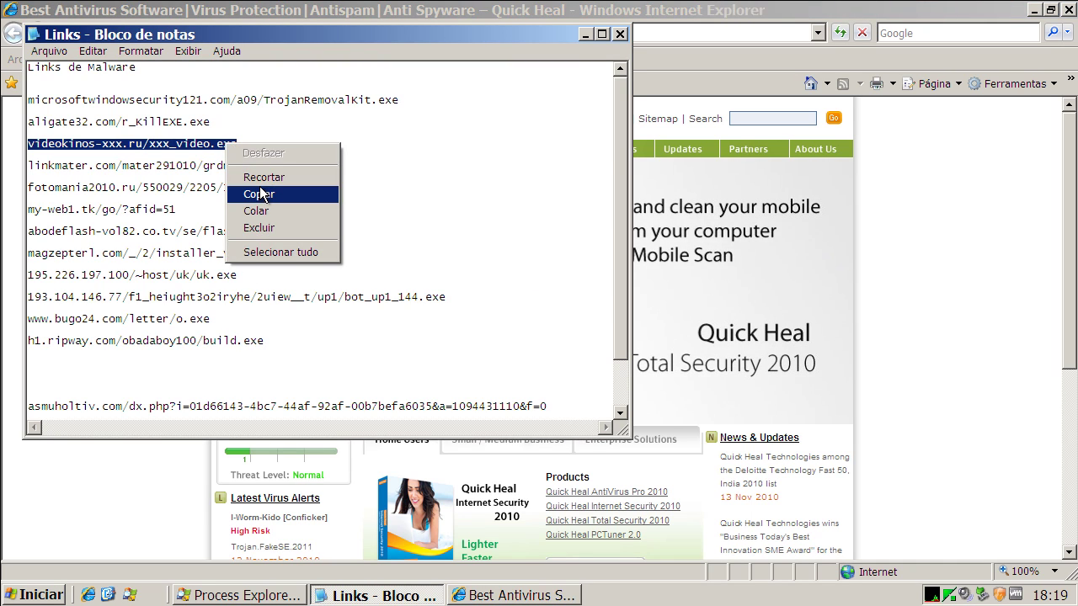
click(258, 194)
click(585, 36)
click(392, 32)
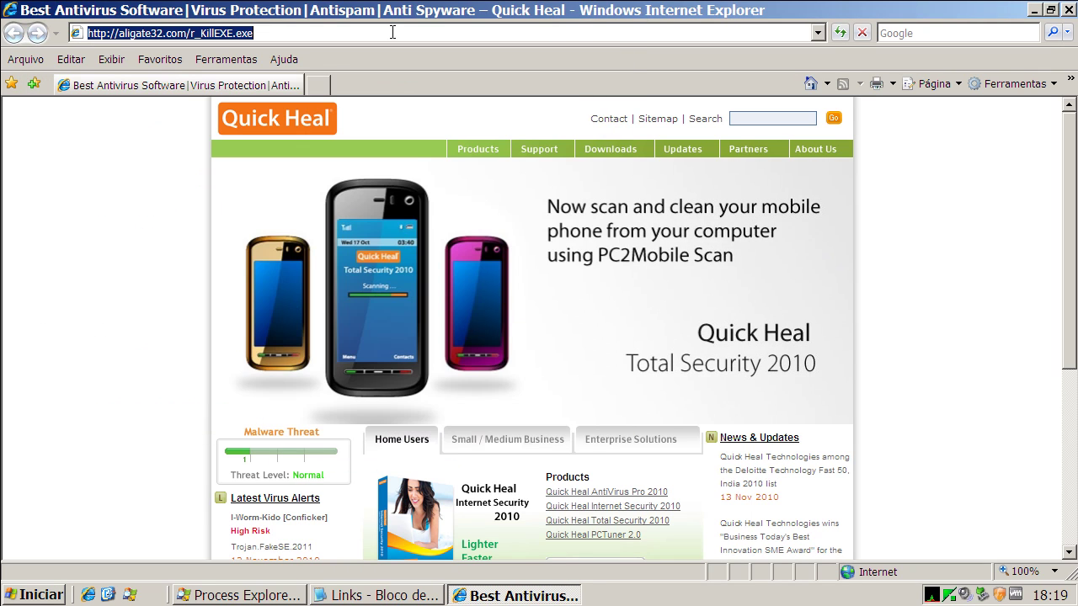
key(ctrl+v)
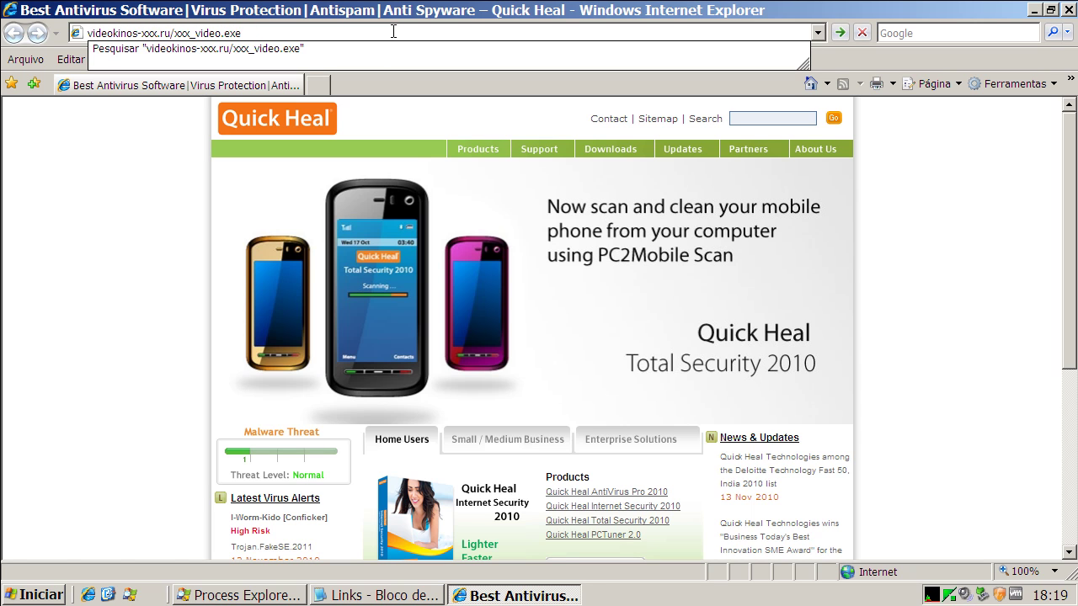
key(Return)
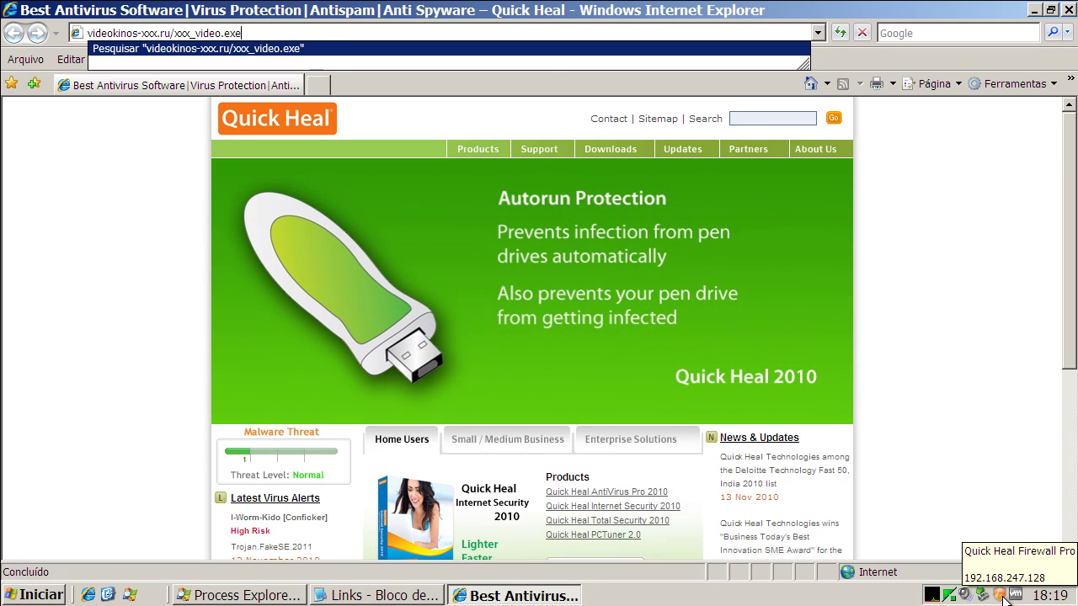
- Check the Quick Heal Firewall Pro status window and close it, and load the xxx_video.exe address again to run the file
double_click(1003, 599)
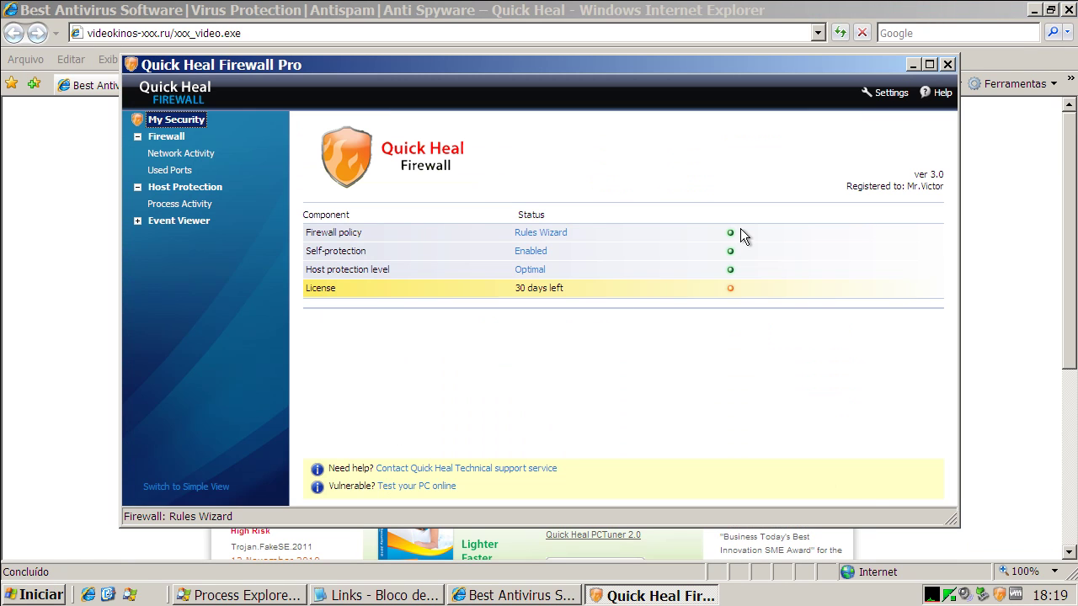
click(948, 65)
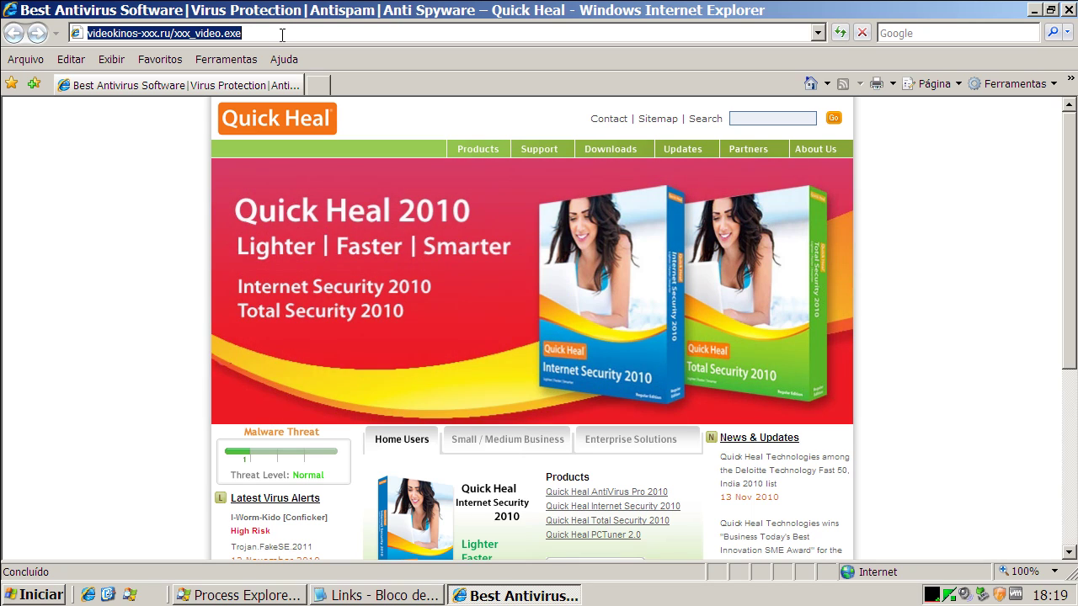
click(279, 33)
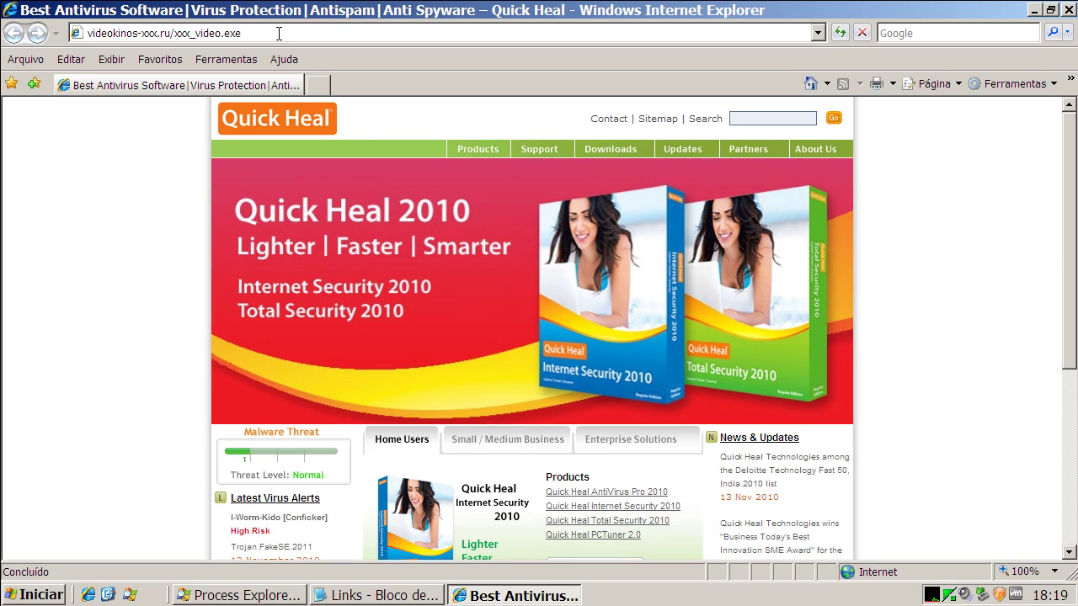
key(Return)
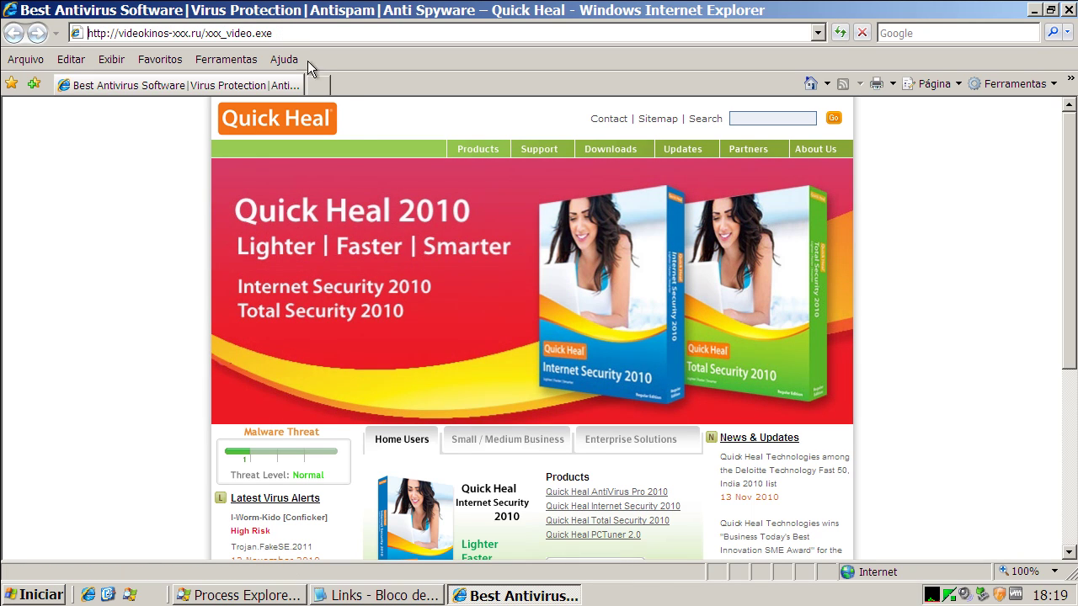
click(500, 304)
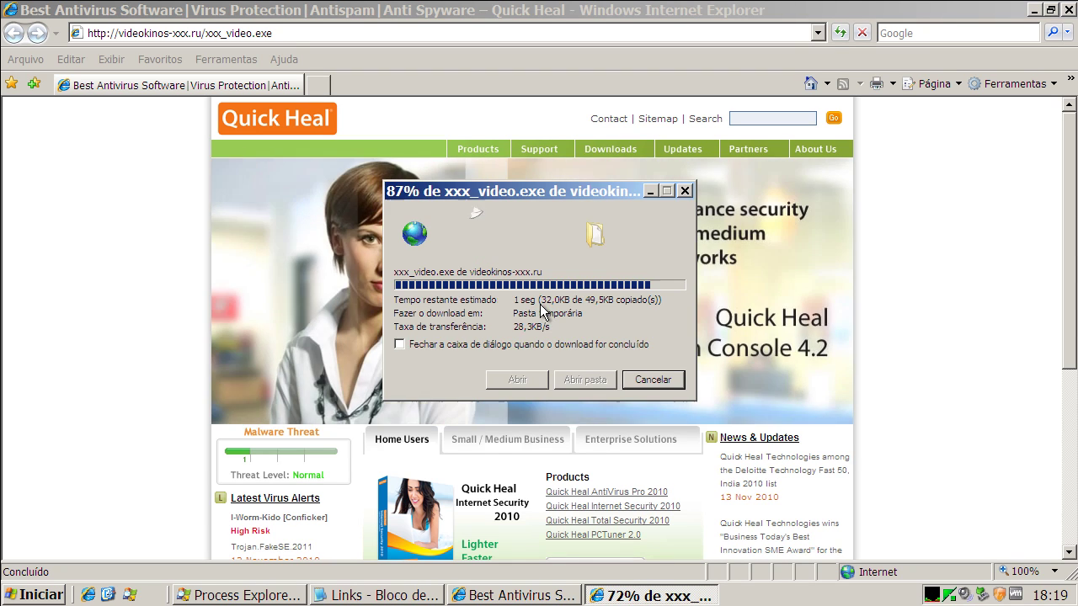
click(602, 287)
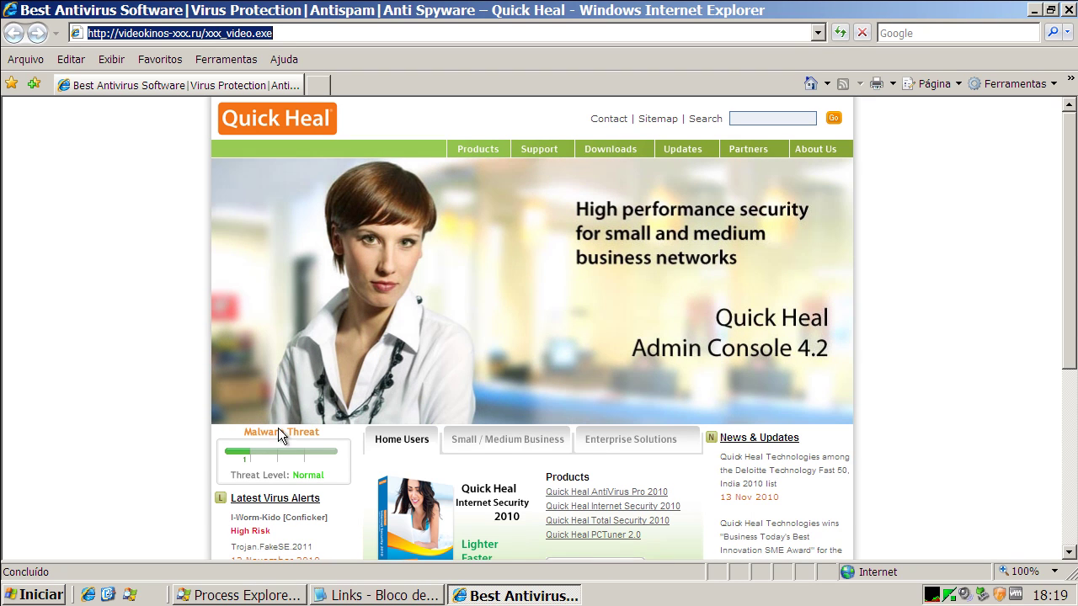
- Copy the linkmater.com/mater291010/grdmater2010.jpg link from the Links file, load it in the browser, and return to the home page
click(370, 595)
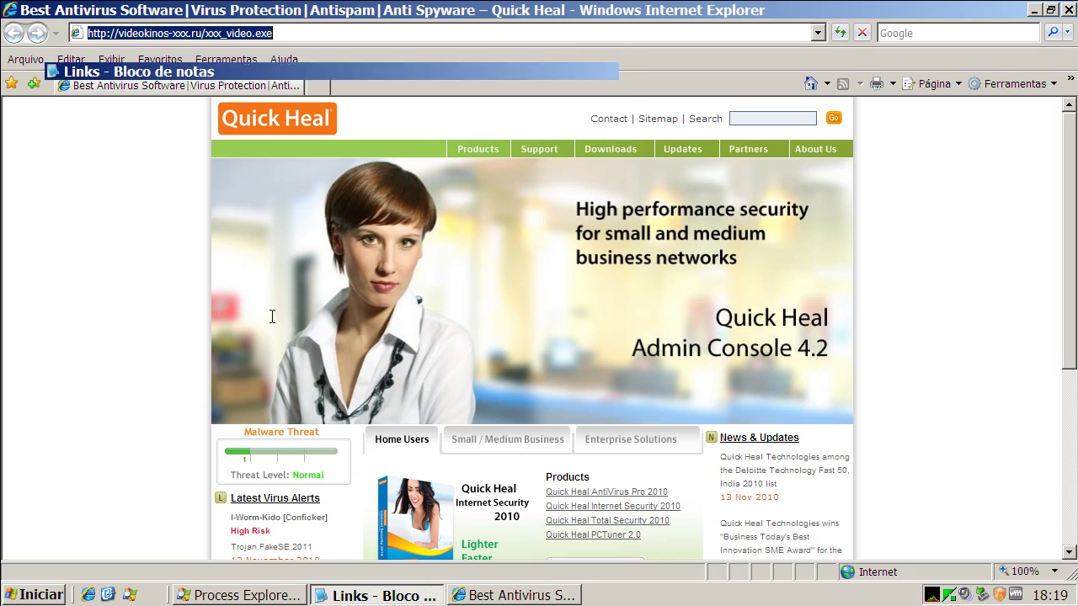
double_click(230, 166)
right_click(231, 167)
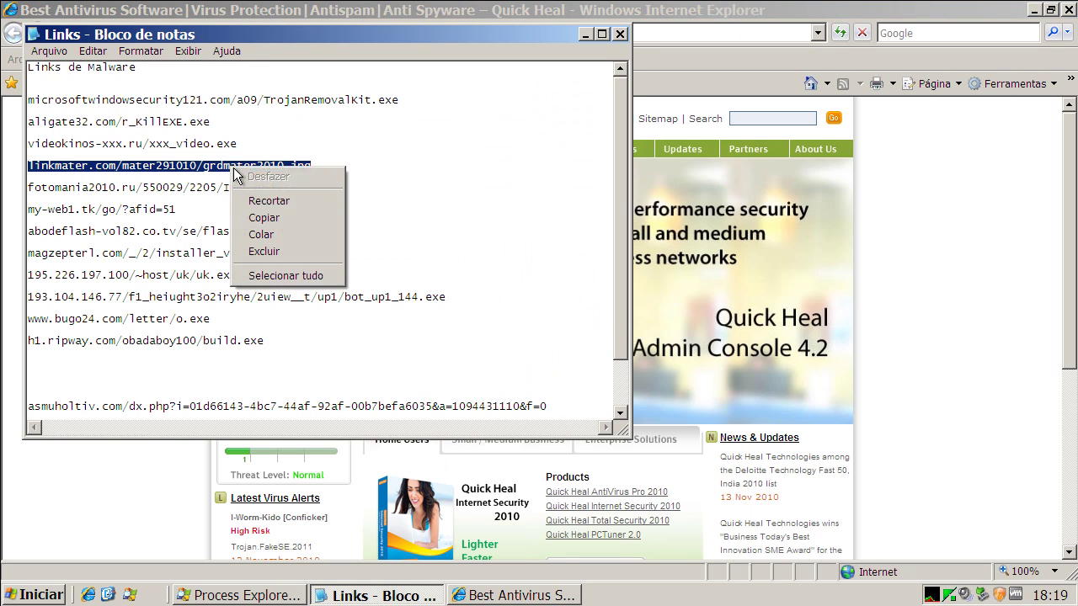
click(263, 218)
drag(334, 36, 364, 94)
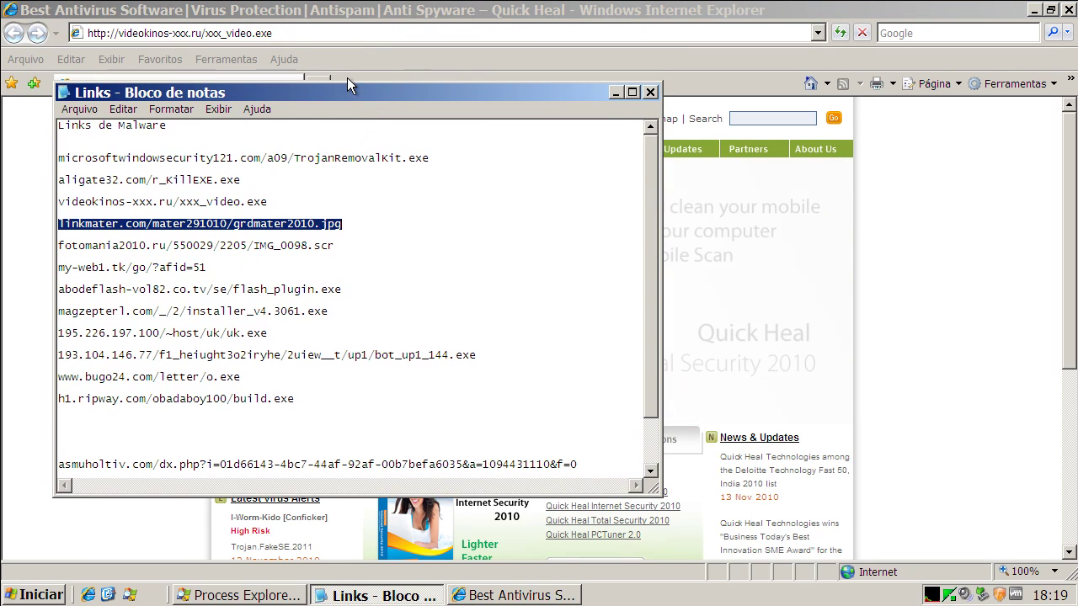
click(257, 35)
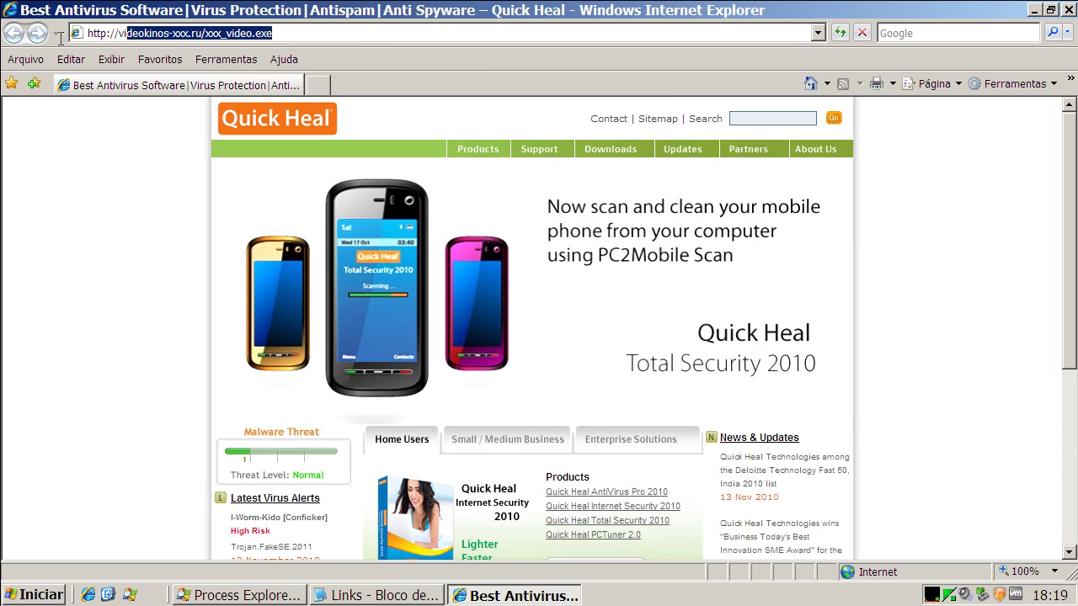
key(ctrl+v)
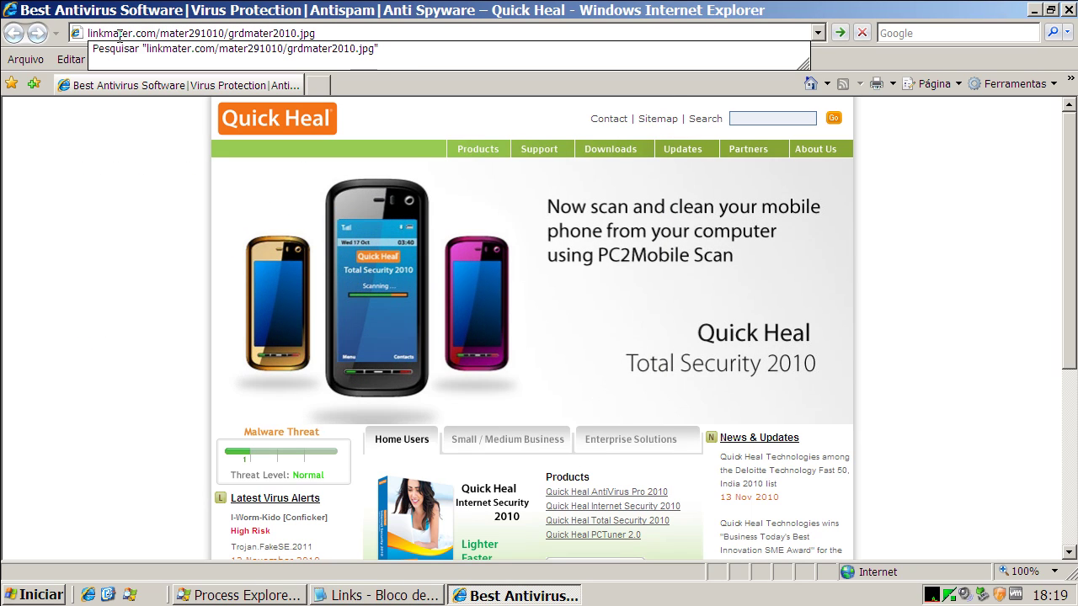
key(Return)
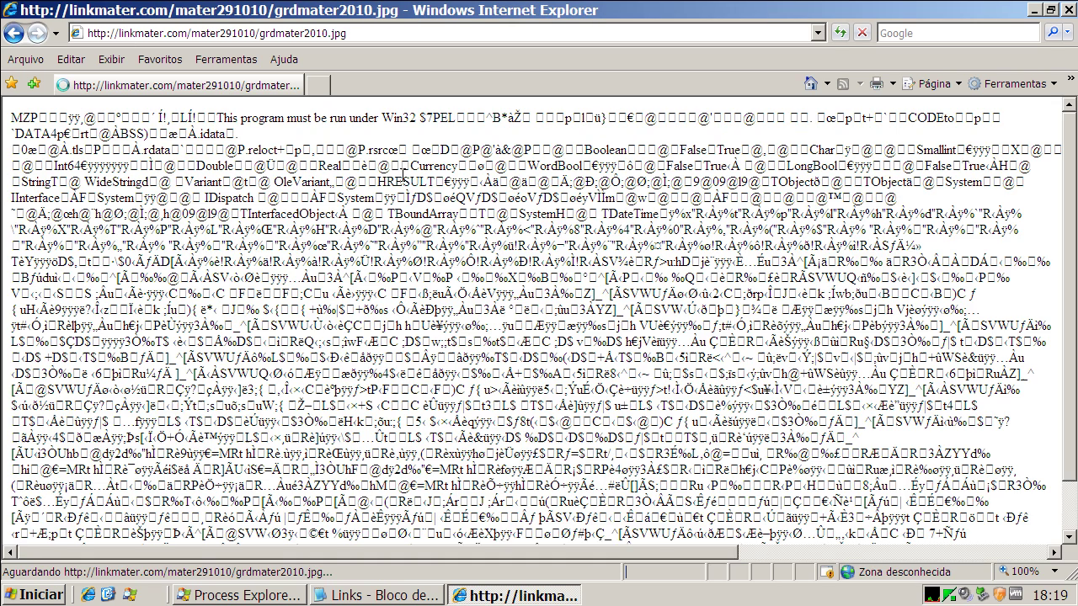
click(809, 86)
- Copy the fotomania2010.ru/550029/2205/IMG_0098.scr link from the Links file, load and run it, and dismiss the Internet Security alert
click(353, 591)
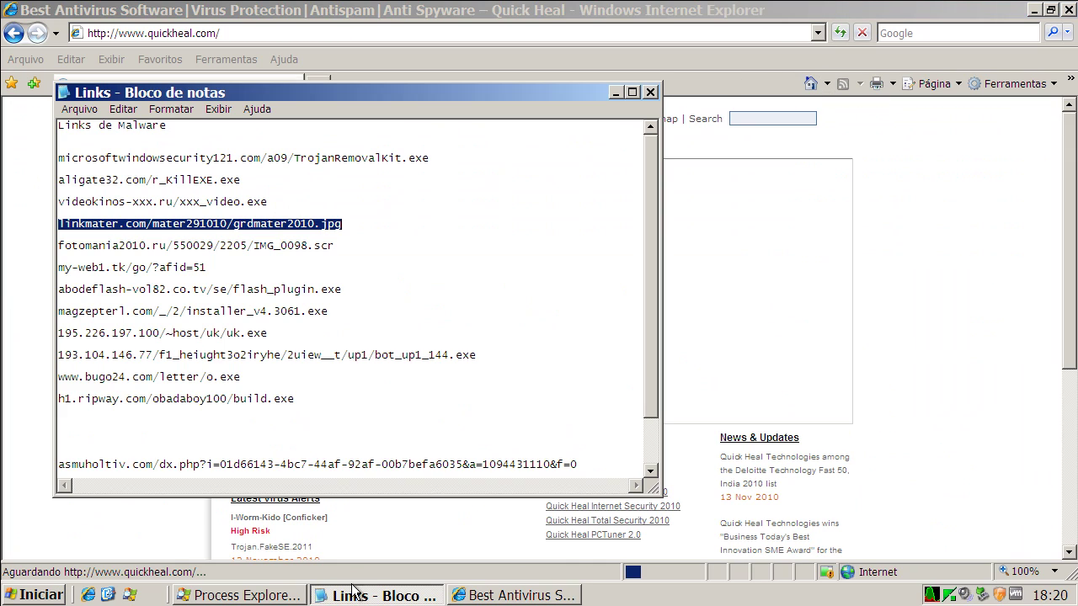
drag(58, 245, 335, 245)
right_click(251, 250)
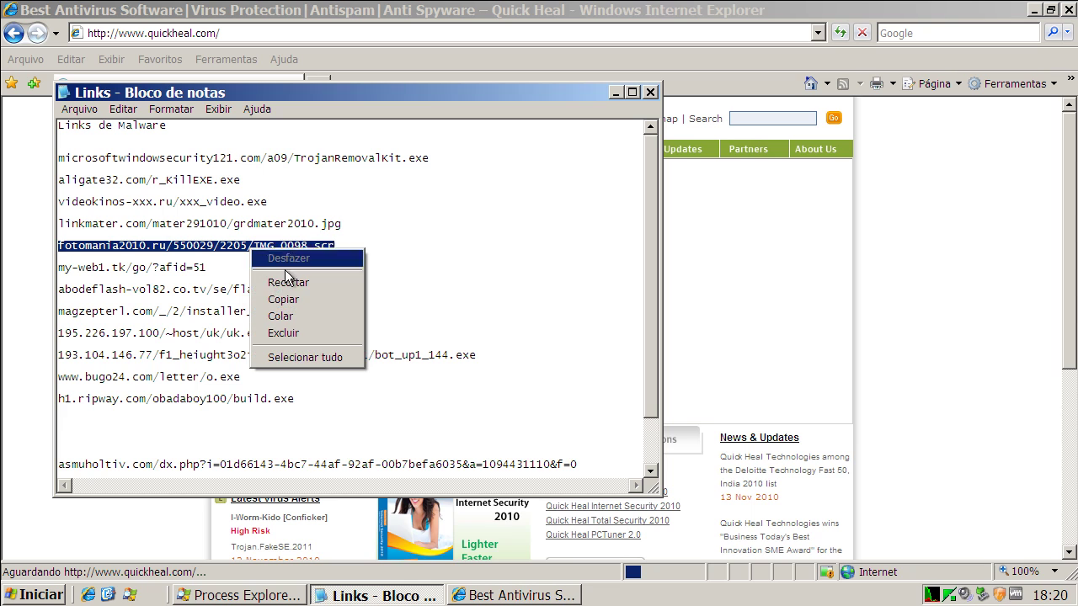
click(295, 297)
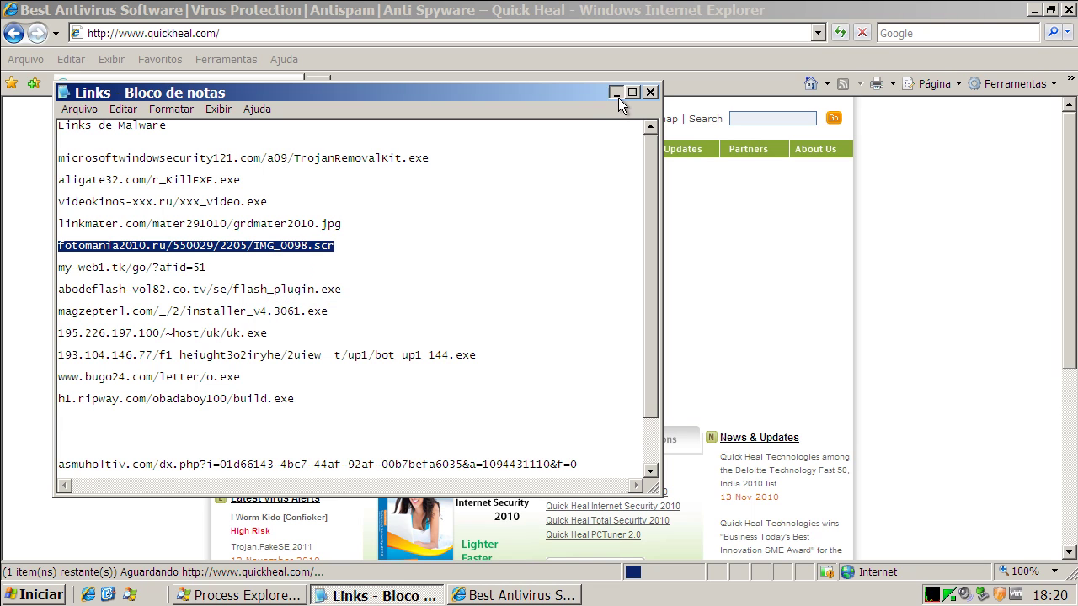
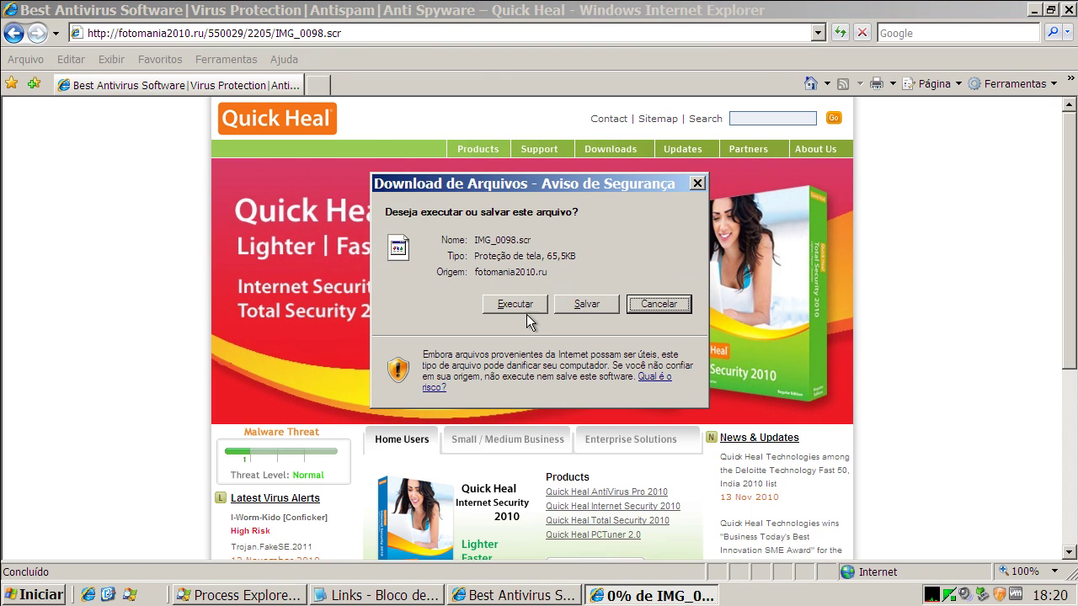
click(524, 305)
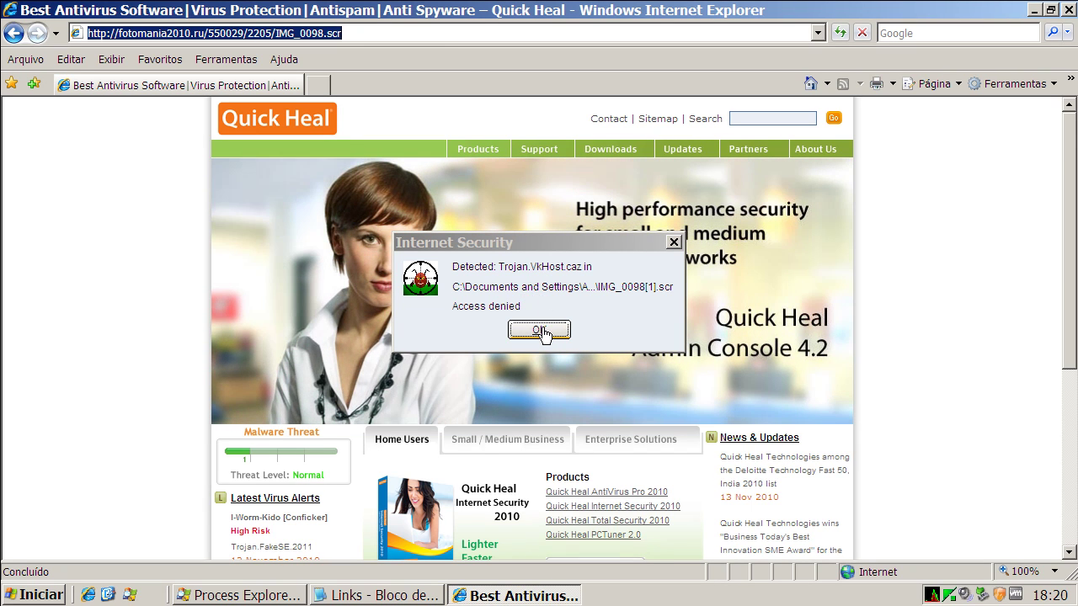
click(539, 330)
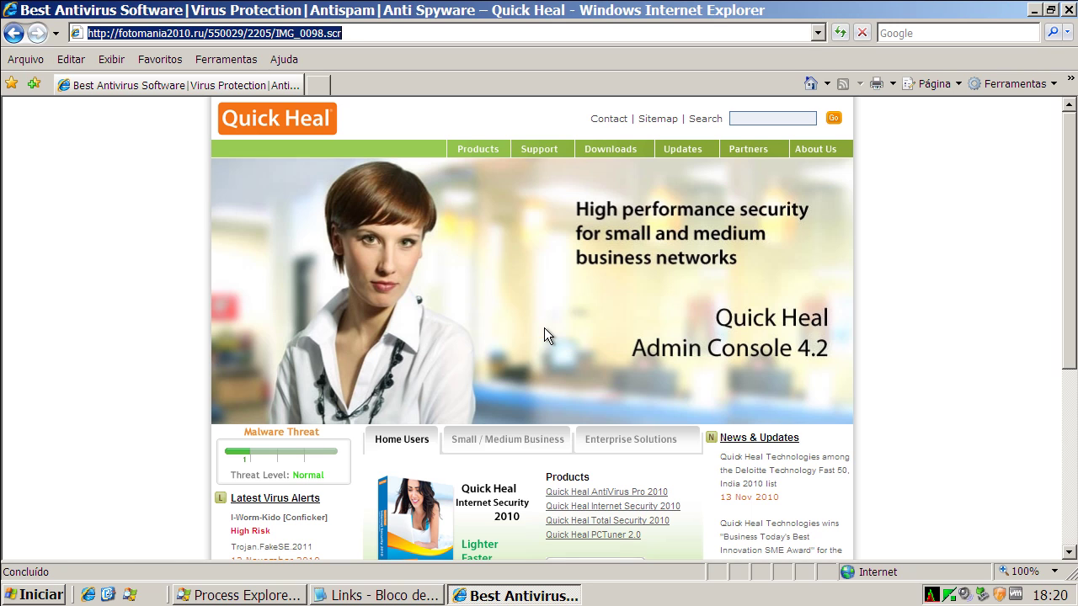
- Load the my-web1.tk/go/?afid=51 link from the Links file, run scanner.exe despite the security warning, and dismiss the error dialog
click(376, 595)
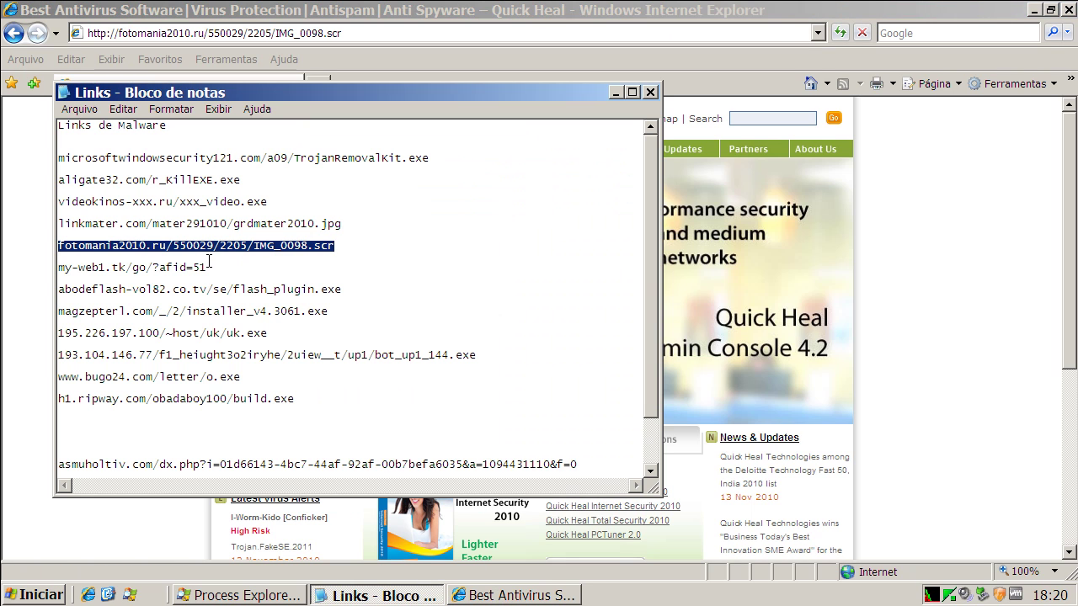
click(208, 266)
double_click(203, 268)
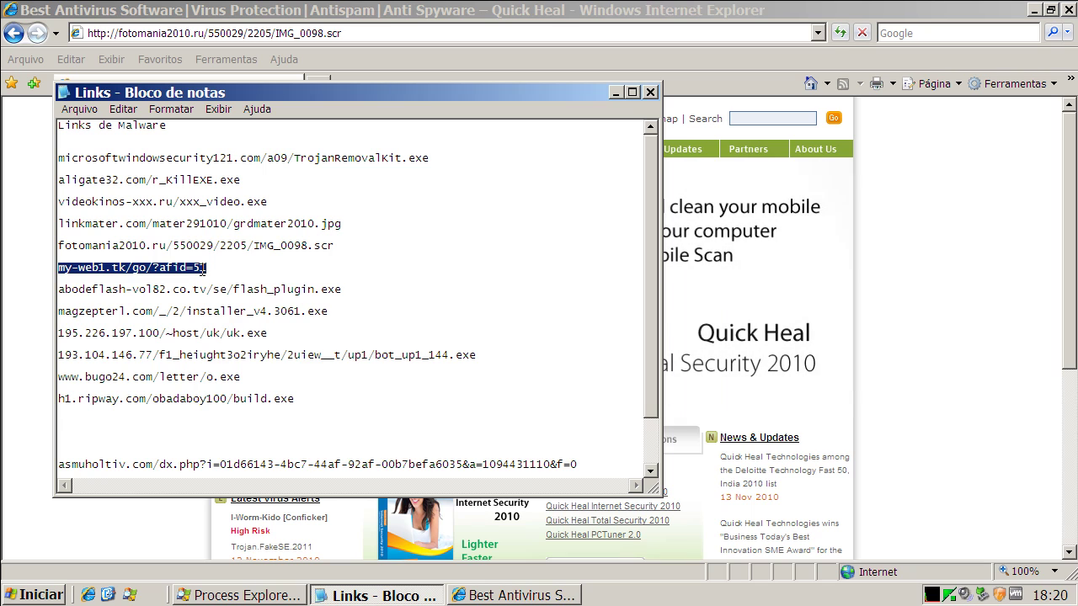
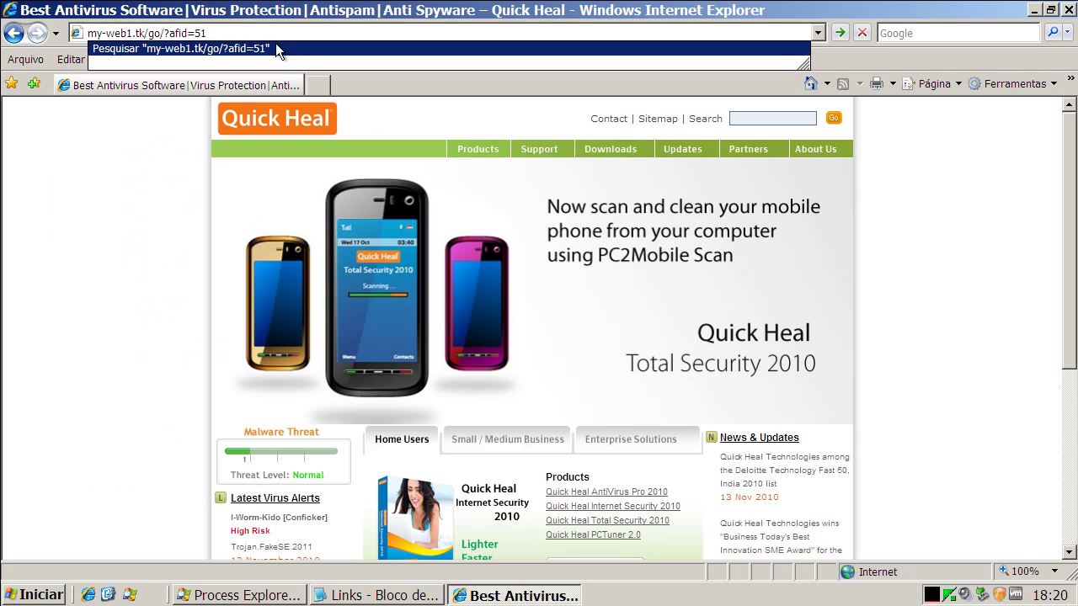
key(Return)
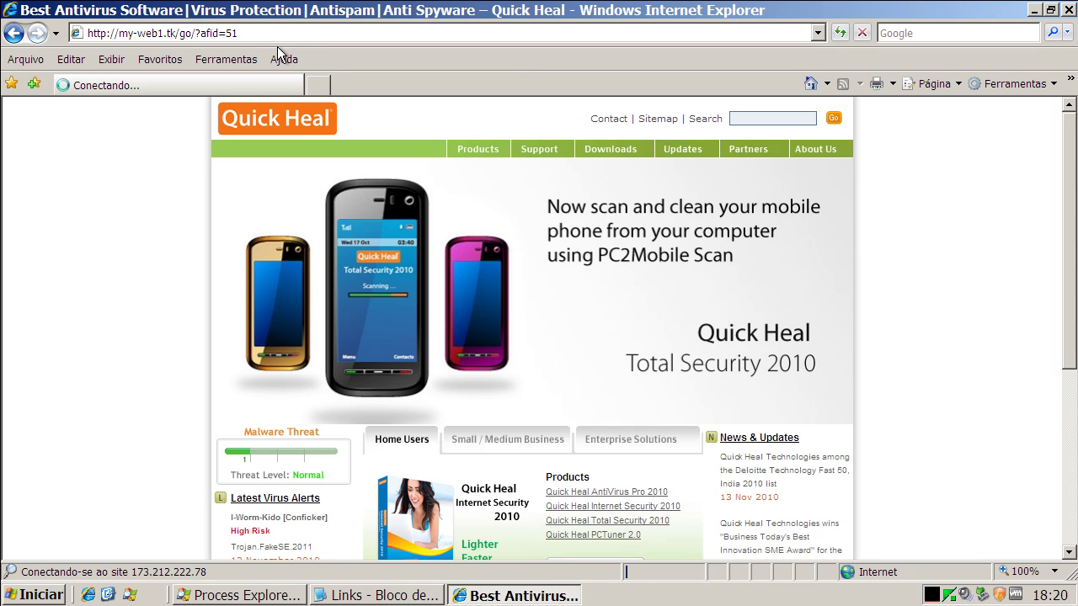
click(516, 311)
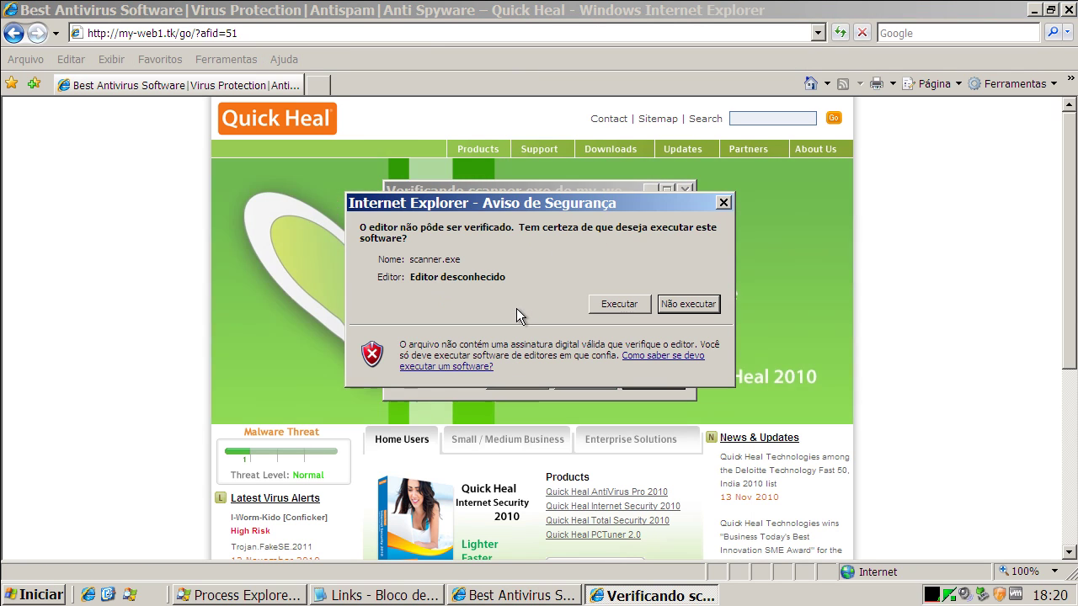
click(617, 303)
click(555, 344)
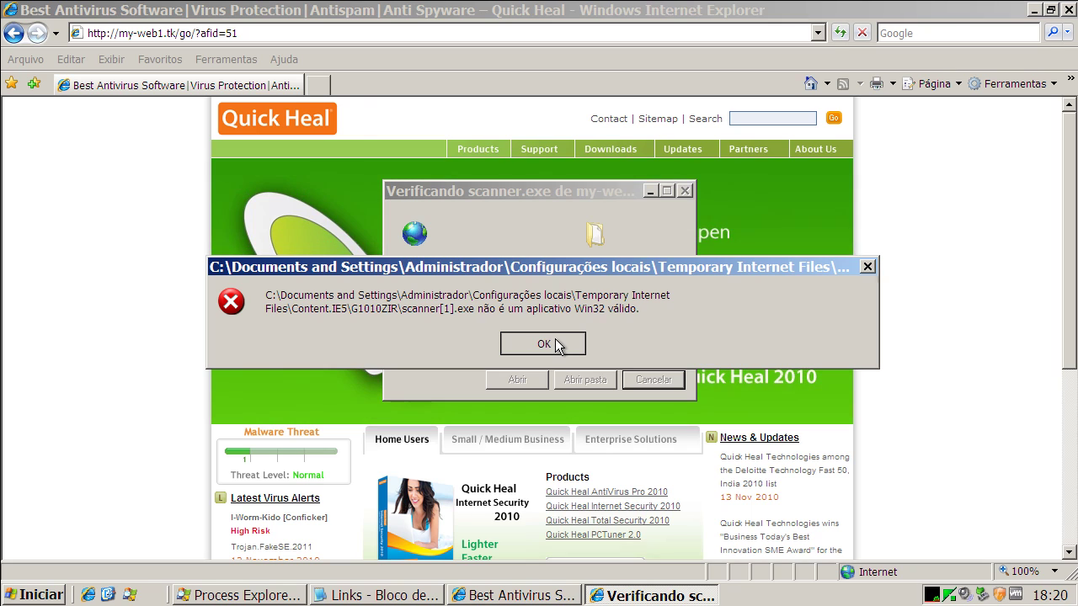
- Copy the abodeflash-vol82.co.tv/se/flash_plugin.exe link from the Links file, and load and run it in the browser
click(347, 587)
double_click(230, 289)
right_click(230, 289)
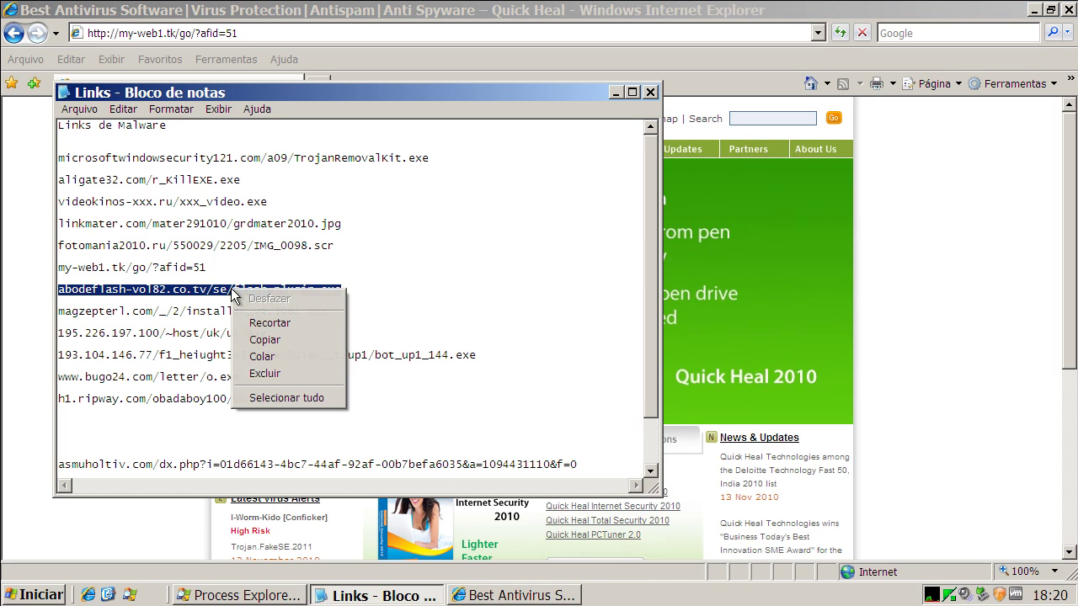
click(276, 342)
click(242, 32)
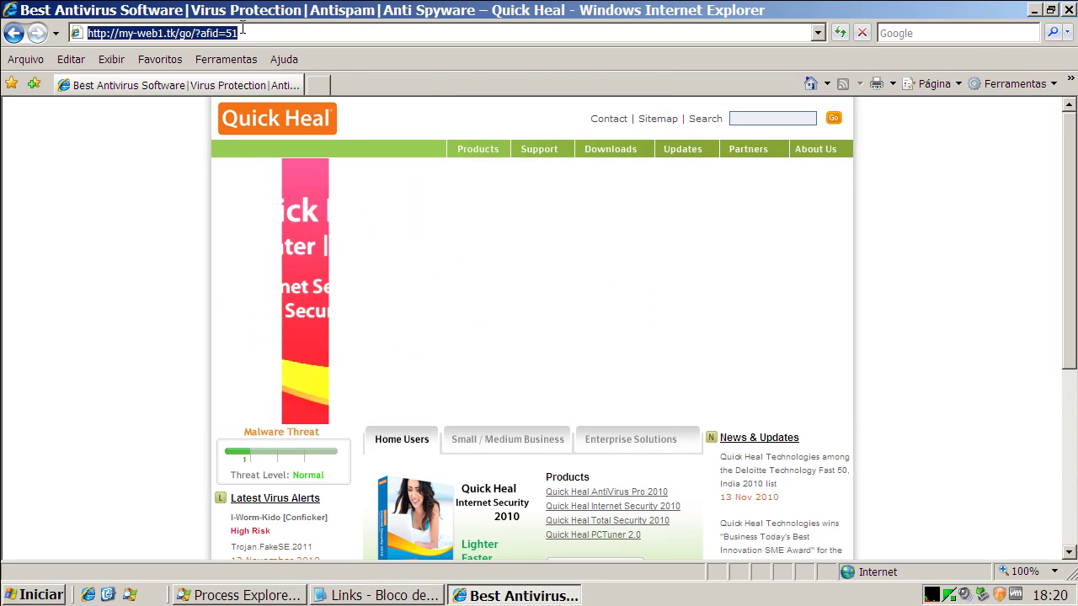
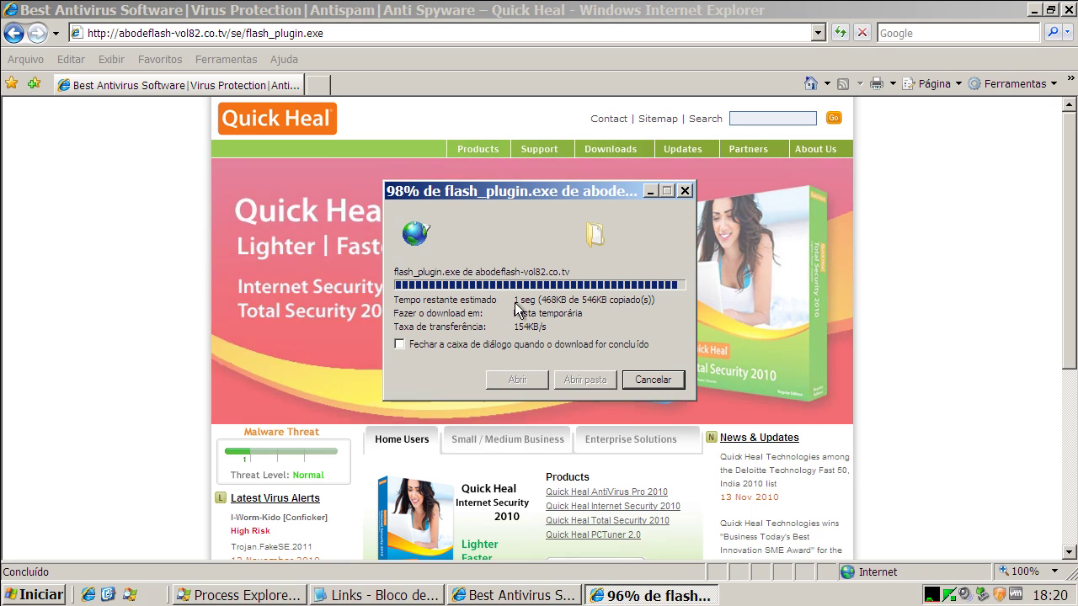
click(570, 280)
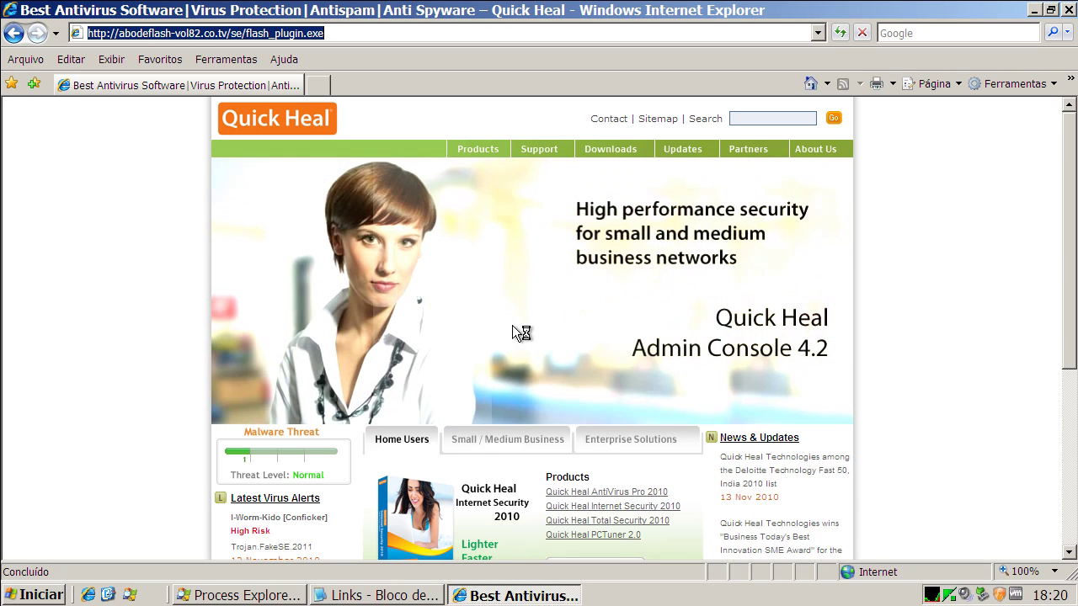
- Copy the magzepterl.com/_/2/installer_v4.3061.exe link from the Links file
click(381, 595)
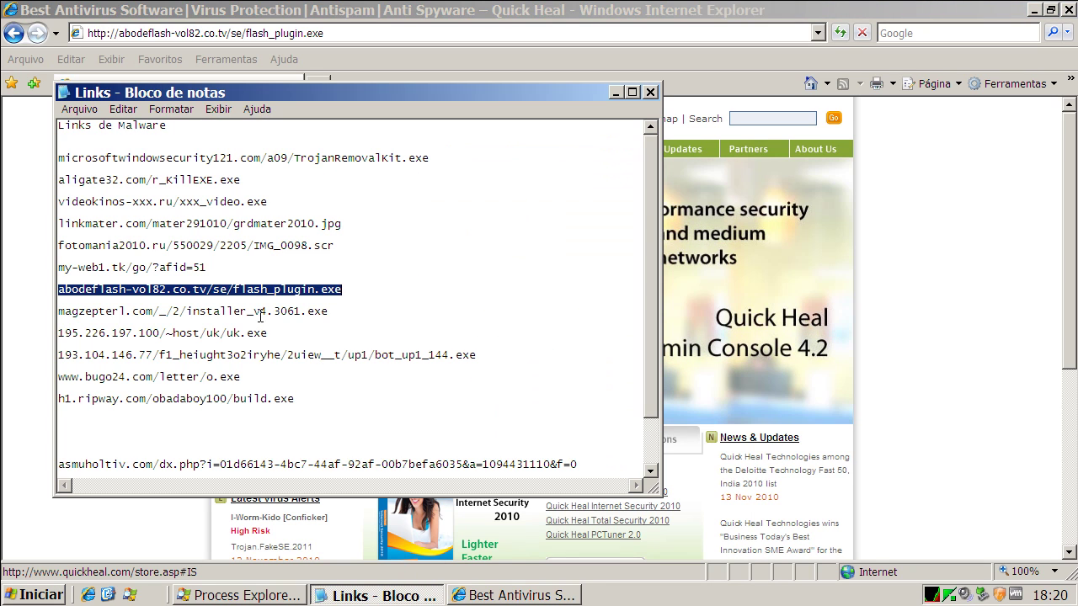
drag(58, 311, 327, 310)
right_click(262, 317)
click(305, 367)
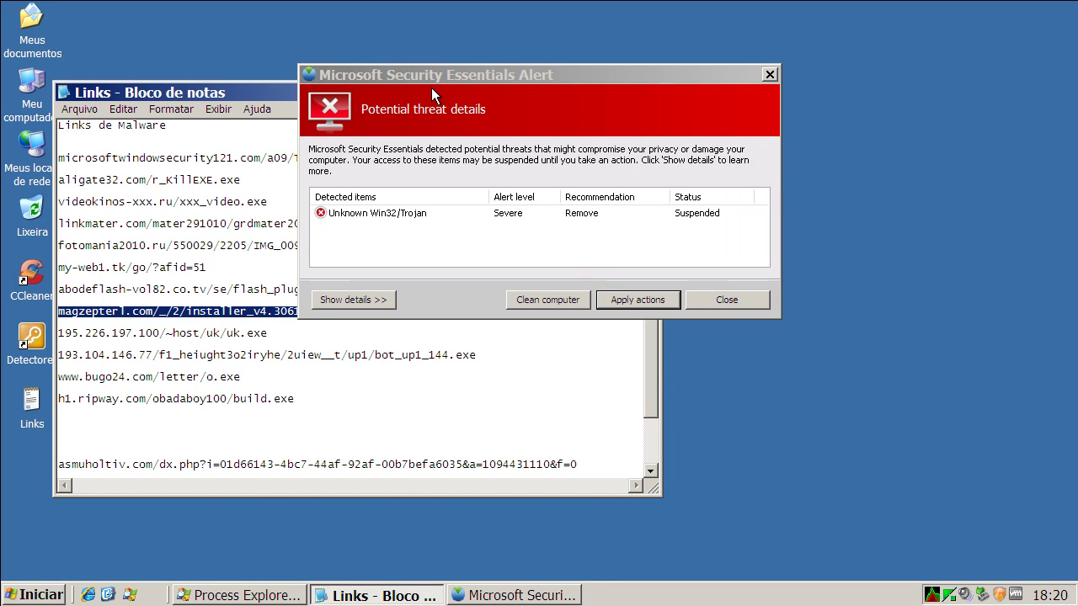
- Close the fake Microsoft Security Essentials alert, kill flash_plugin[1].exe in Process Explorer, check the remaining processes and minimize it
click(774, 74)
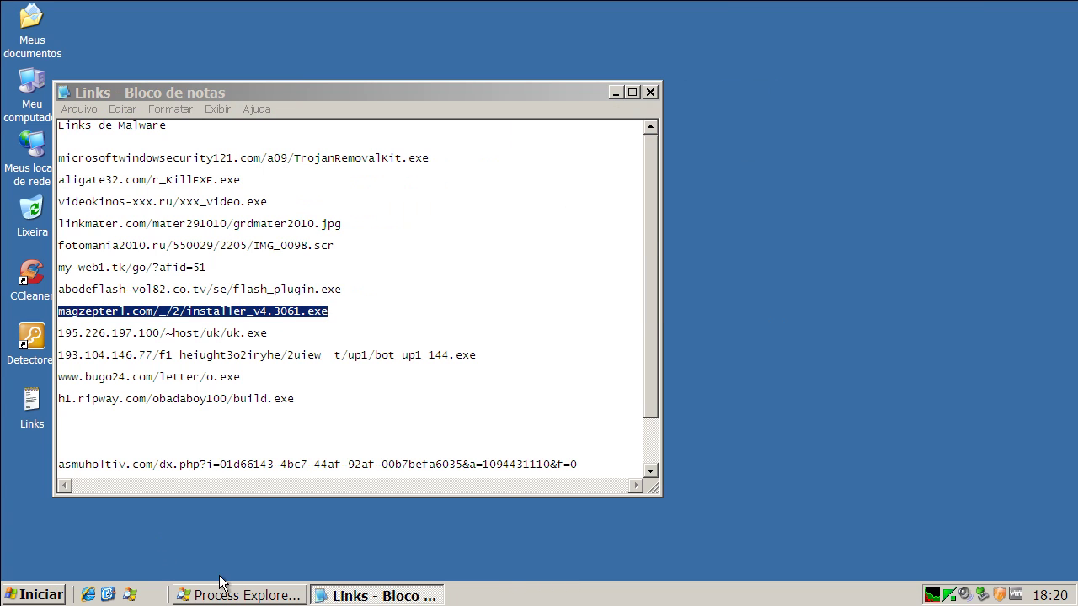
click(245, 594)
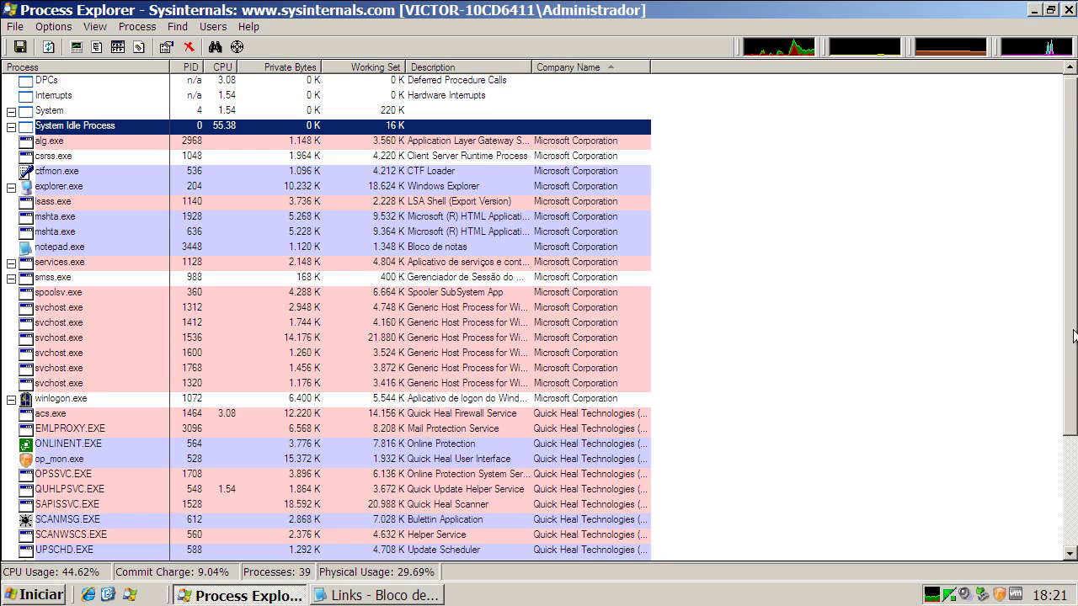
scroll(1074, 336, down, 3)
click(53, 490)
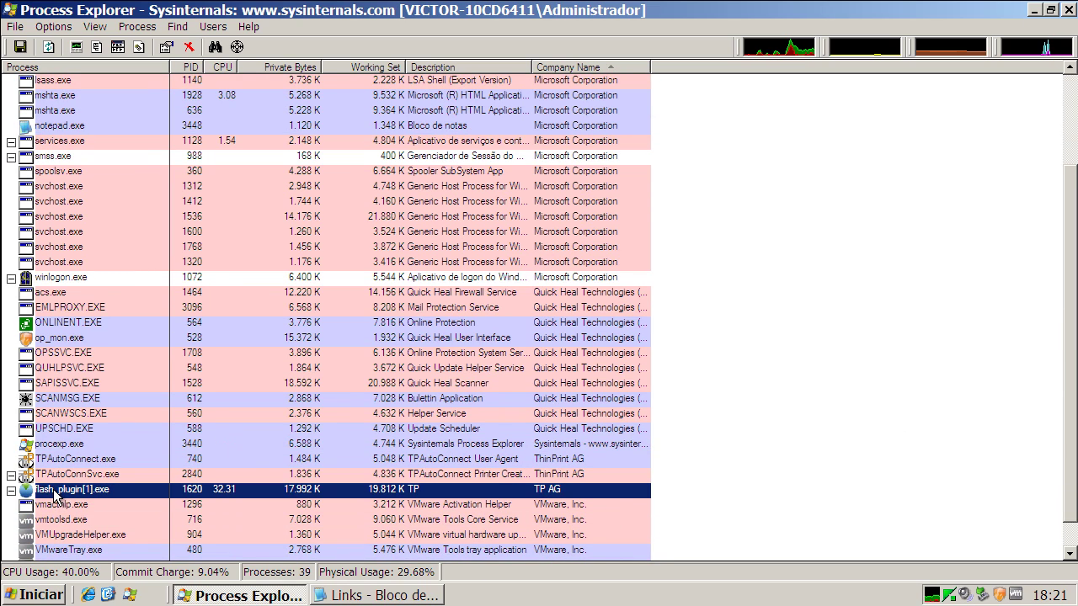
right_click(53, 491)
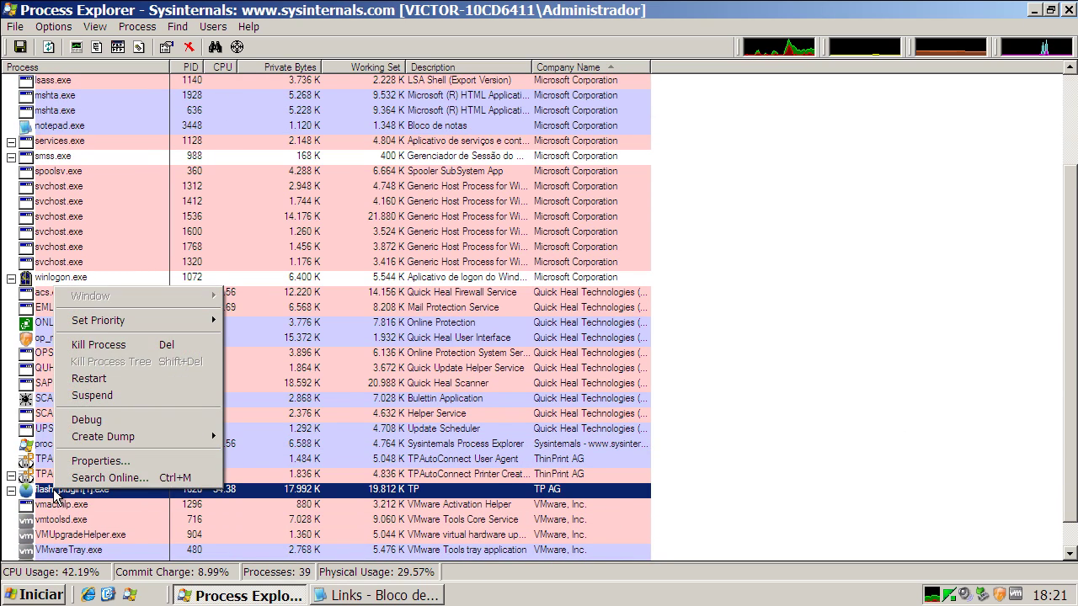
click(155, 345)
click(478, 348)
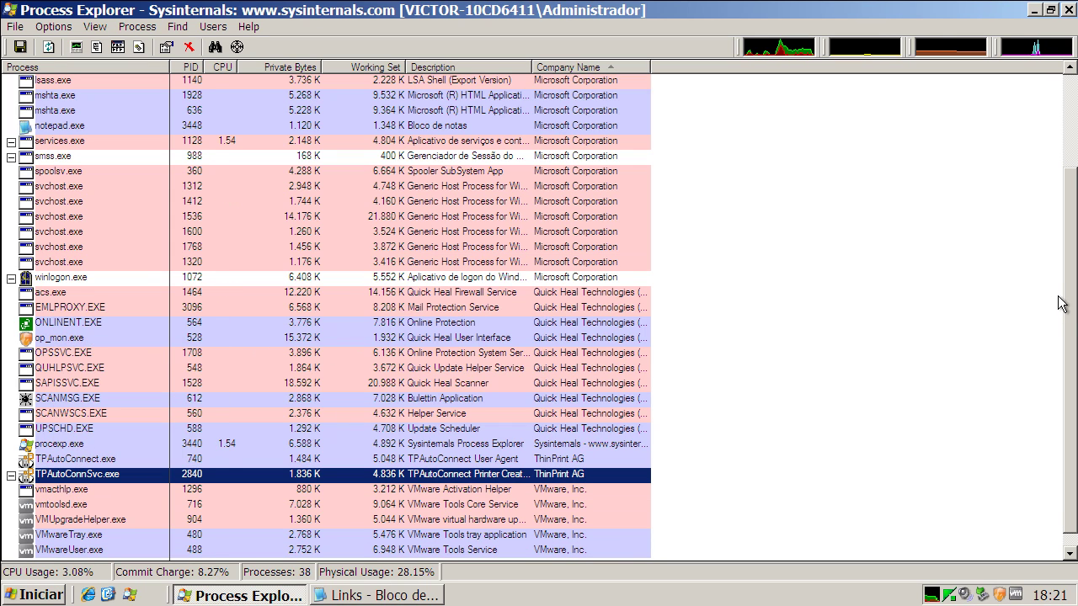
scroll(909, 210, up, 3)
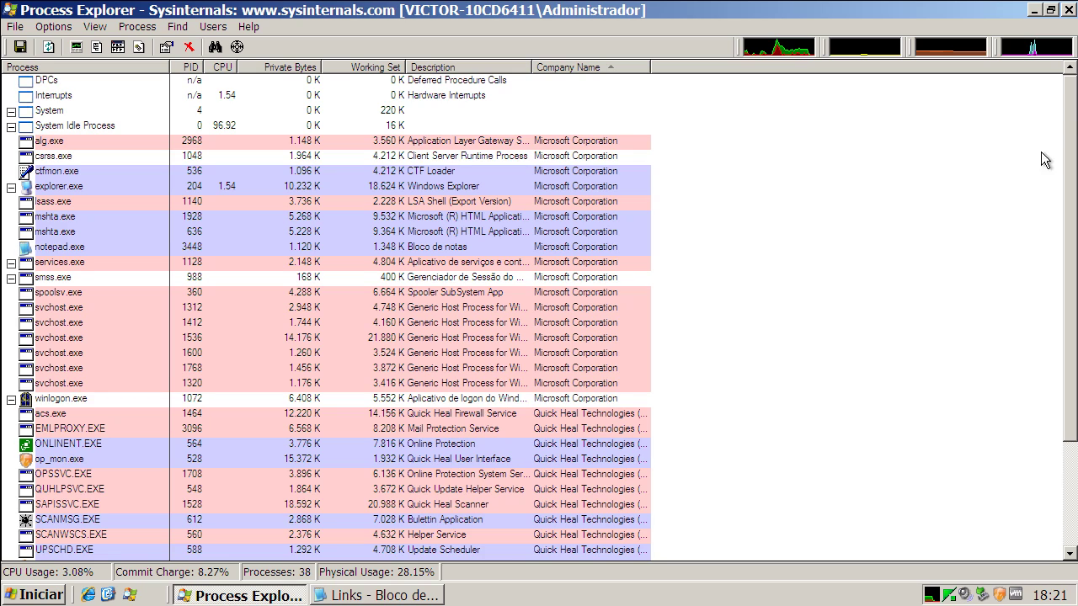
scroll(1044, 168, down, 2)
scroll(1041, 152, up, 2)
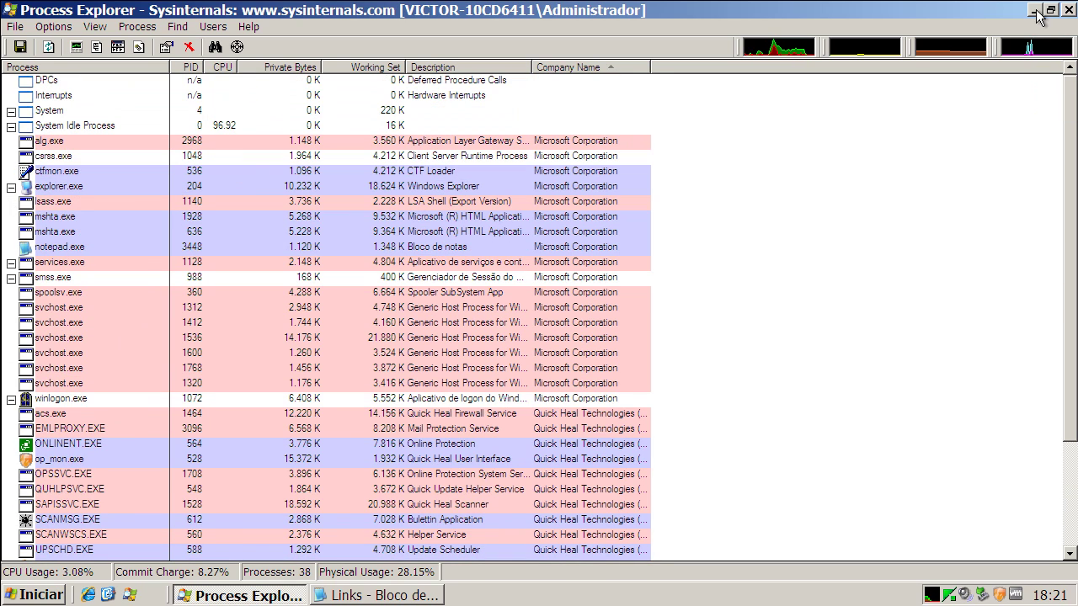
click(1034, 10)
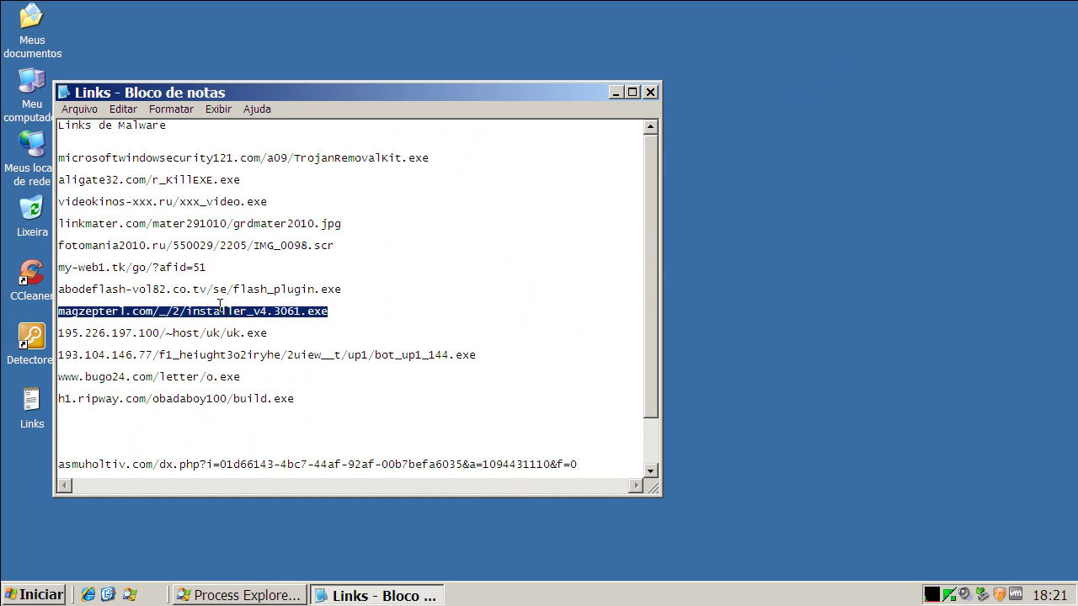
- Copy the 195.226.197.100/~host/uk/uk.exe link from the Links file and minimize the file
double_click(214, 333)
right_click(216, 334)
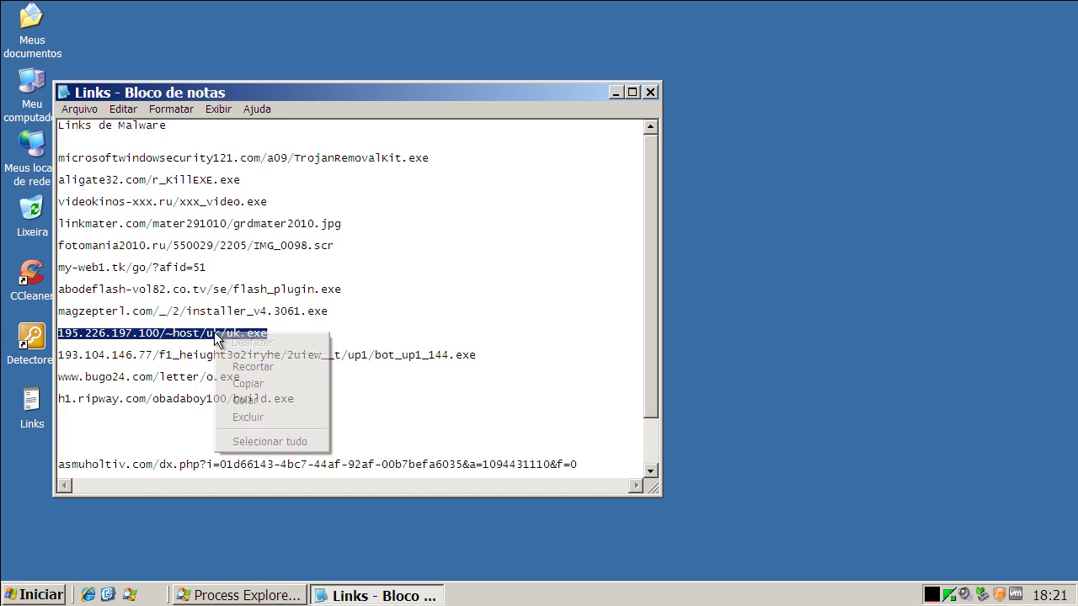
click(249, 384)
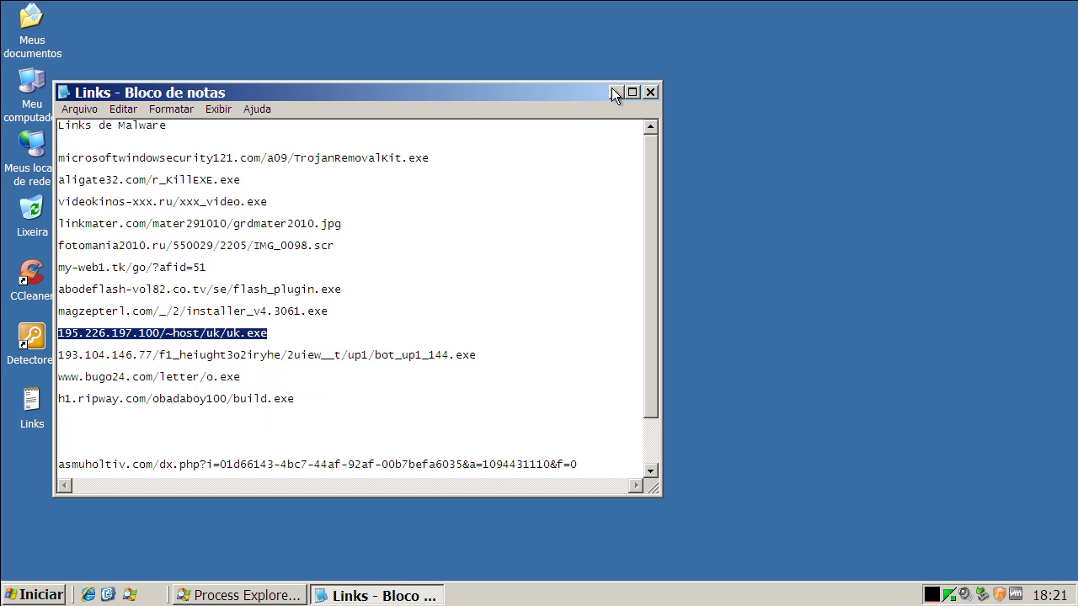
click(614, 92)
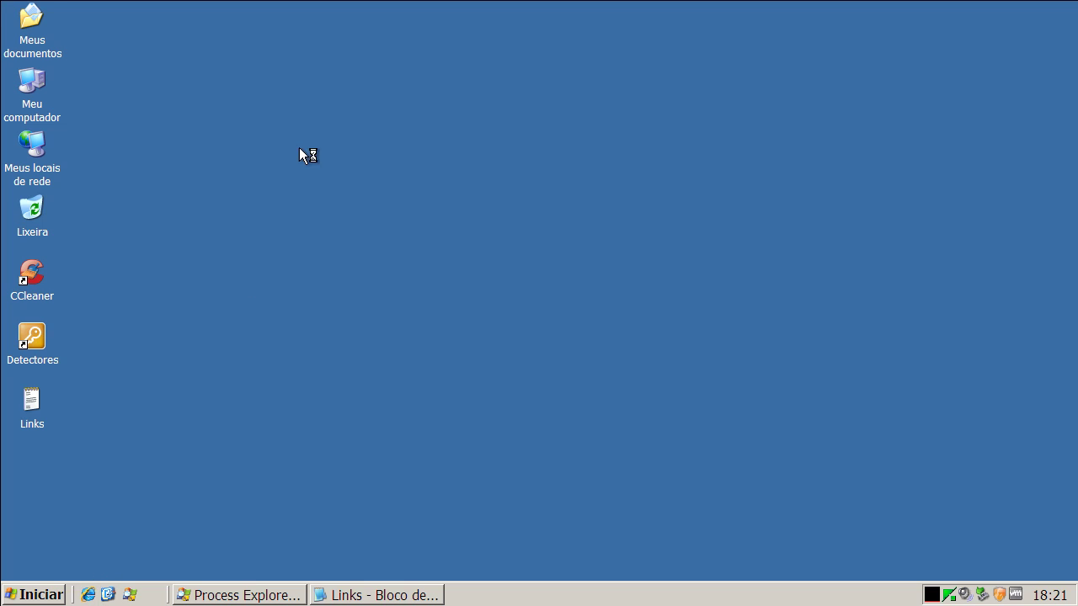
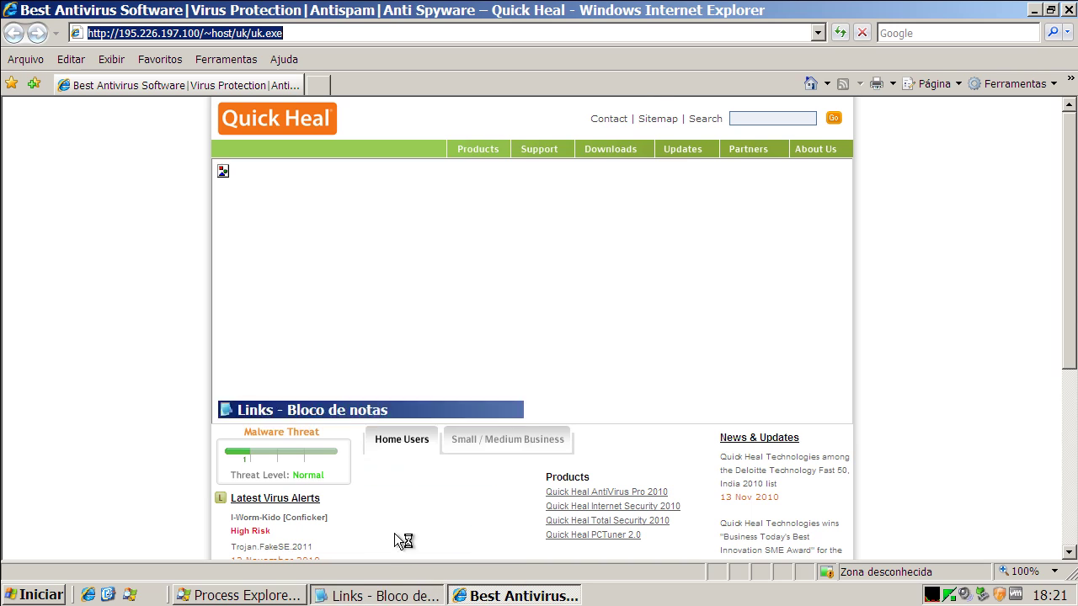
- Copy the 193.104.146.77/f1_heiught3o2iryhe/2uiew__t/up1/bot_up1_144.exe link from the Links file
click(213, 357)
key(Home)
key(shift+End)
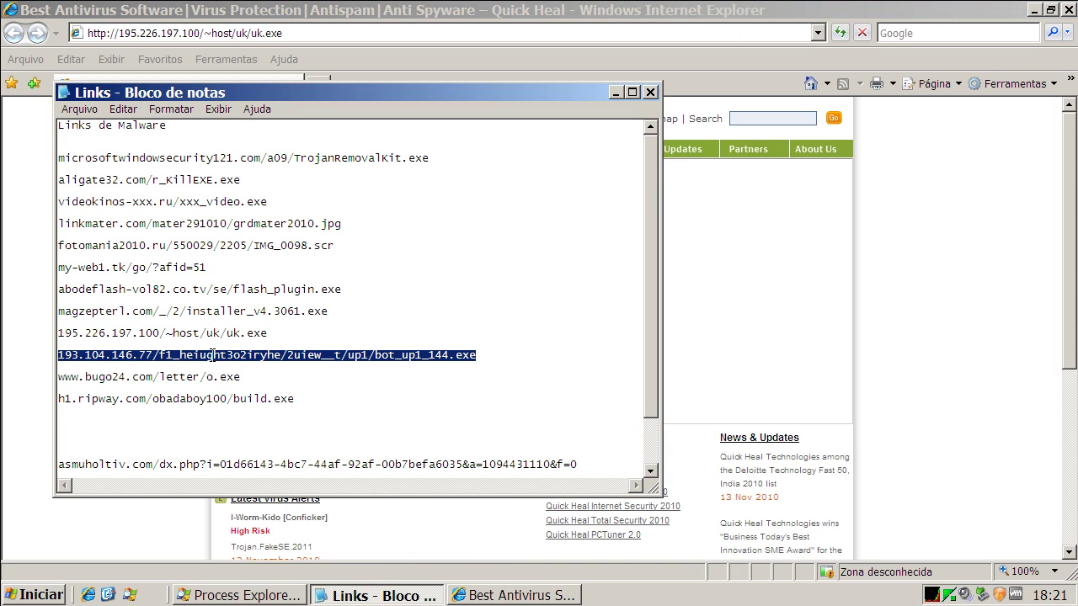
right_click(213, 356)
click(250, 407)
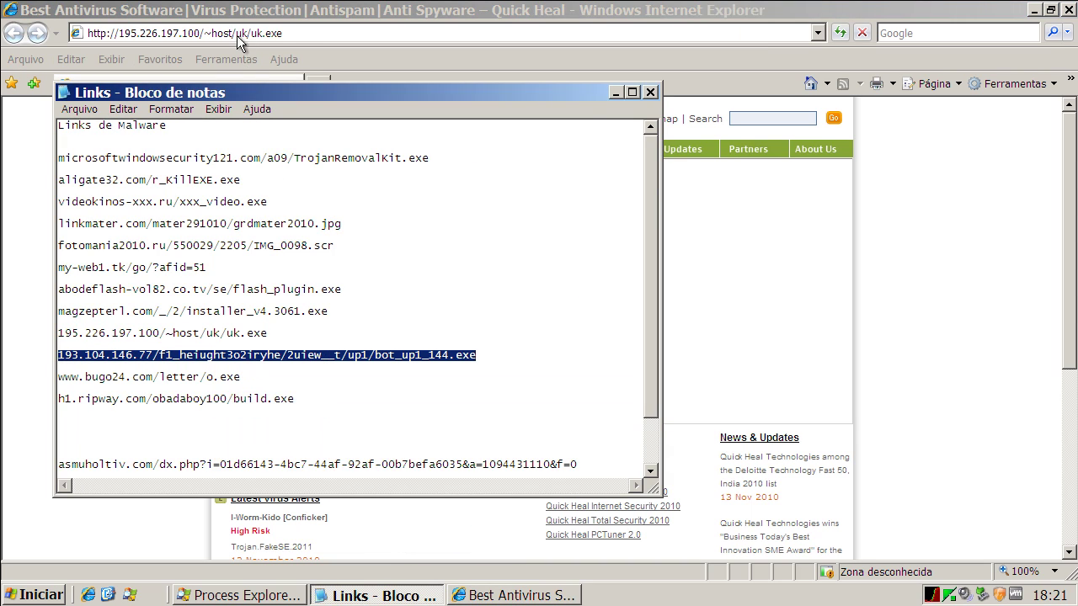
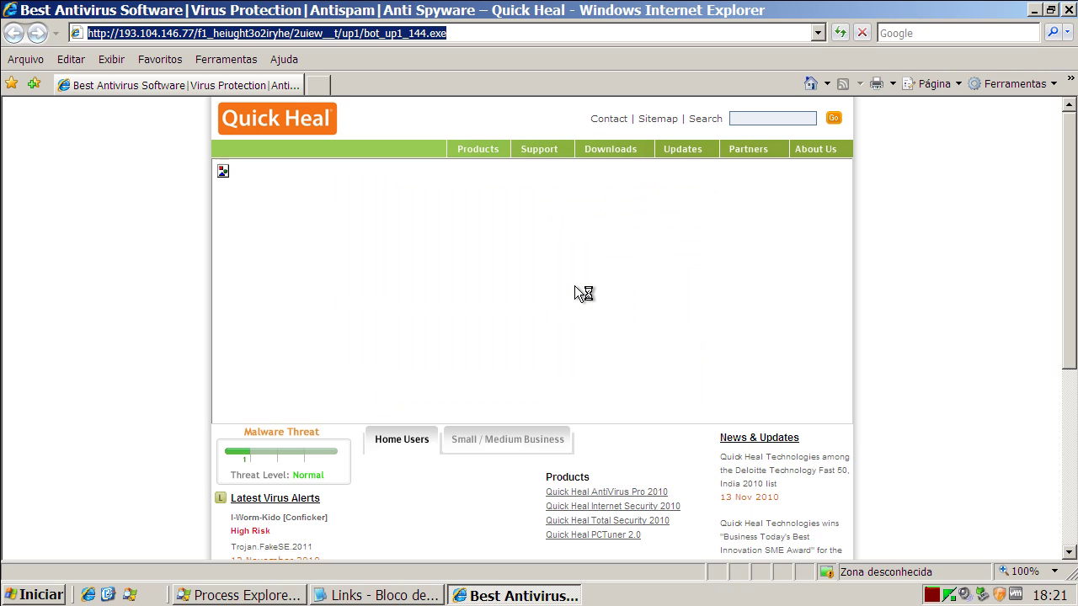
click(370, 595)
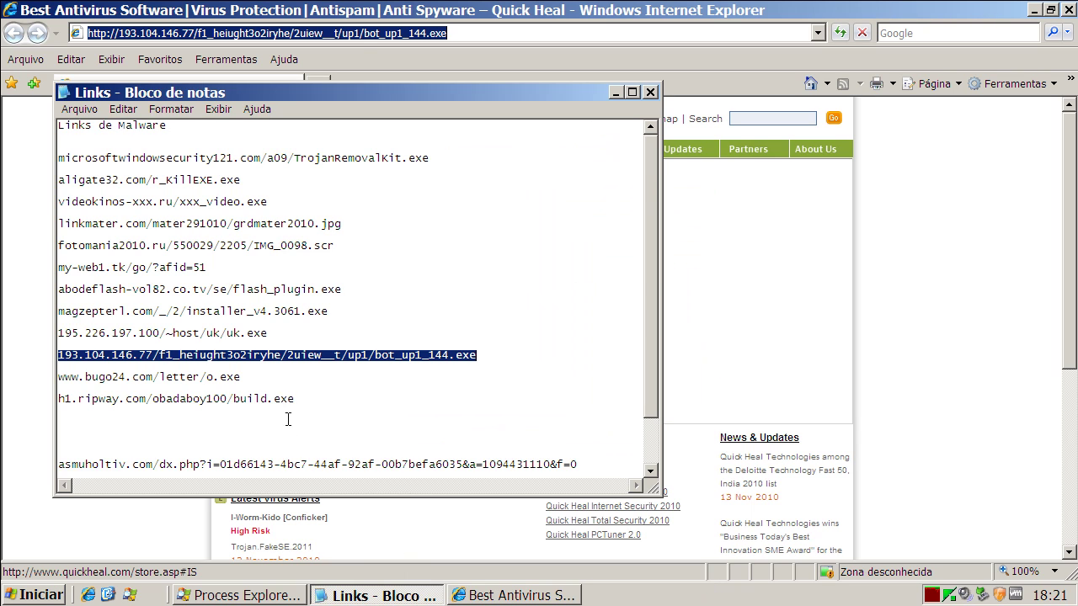
double_click(234, 378)
right_click(224, 382)
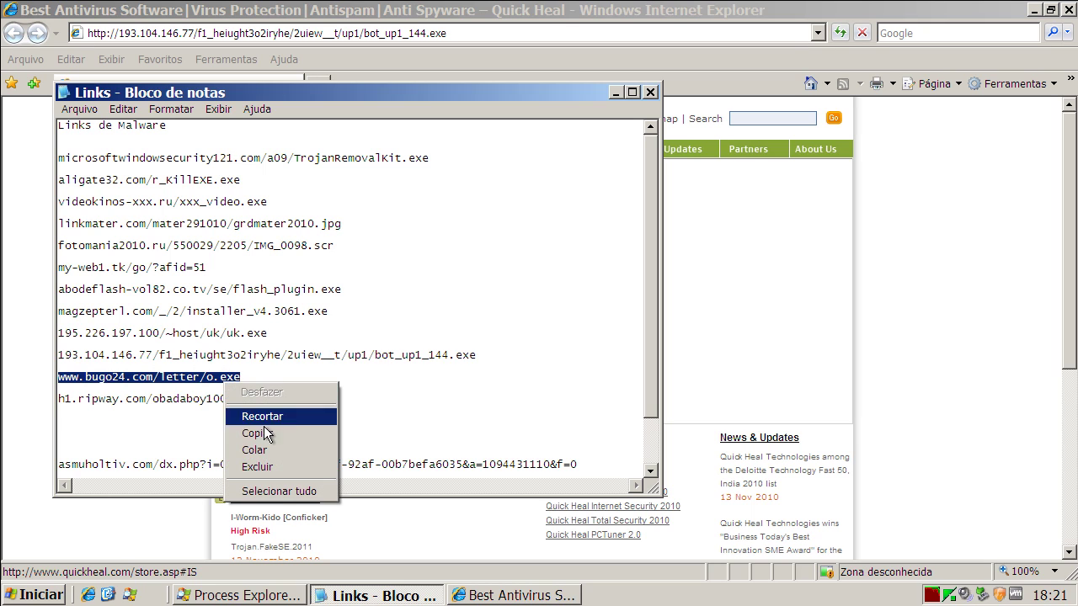
click(258, 434)
click(237, 35)
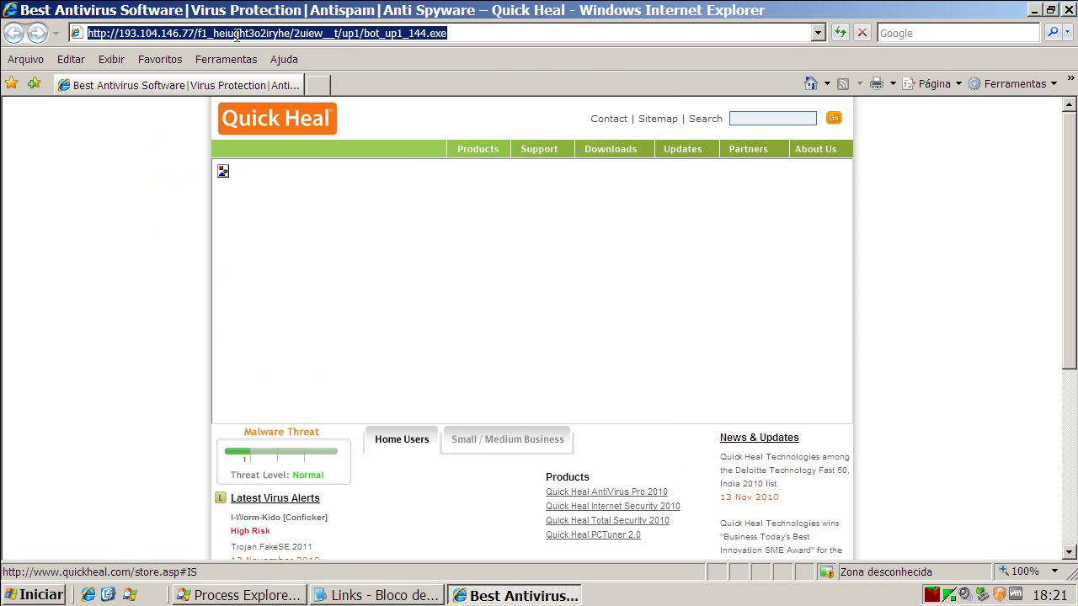
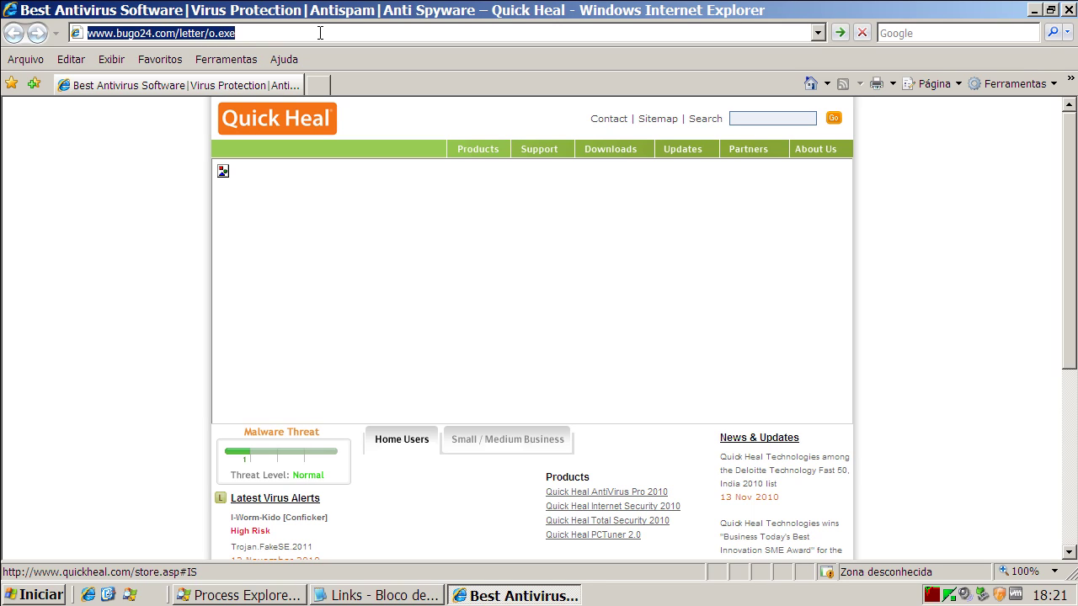
key(Return)
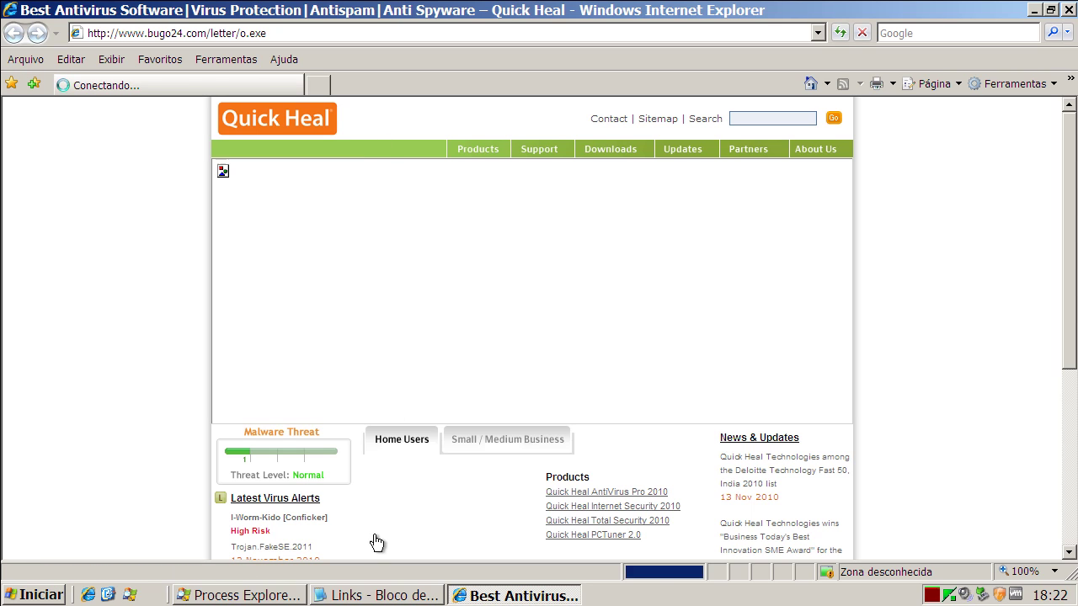
click(515, 304)
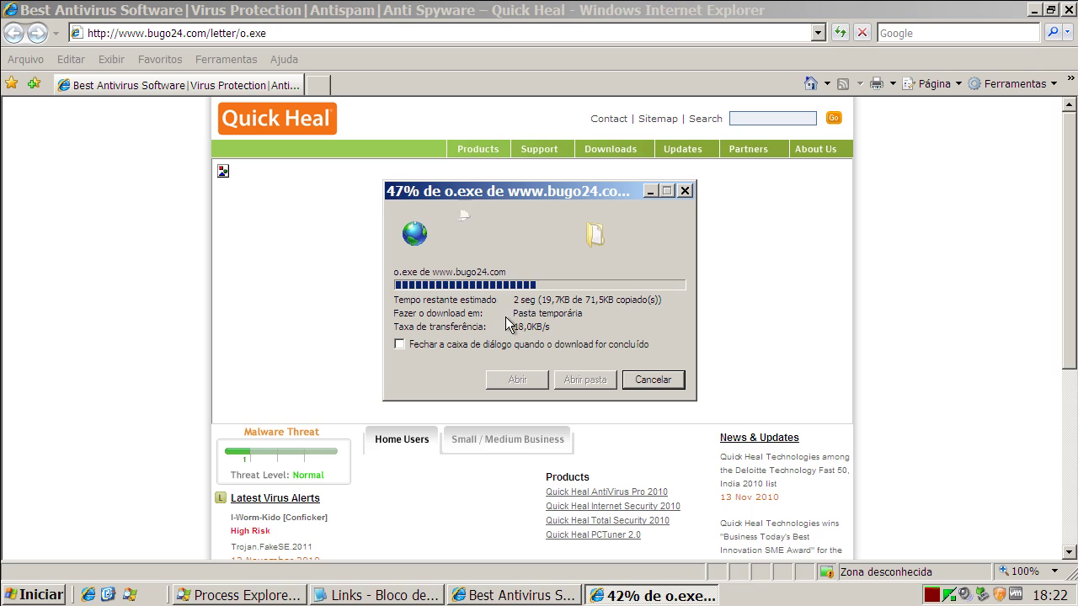
click(602, 313)
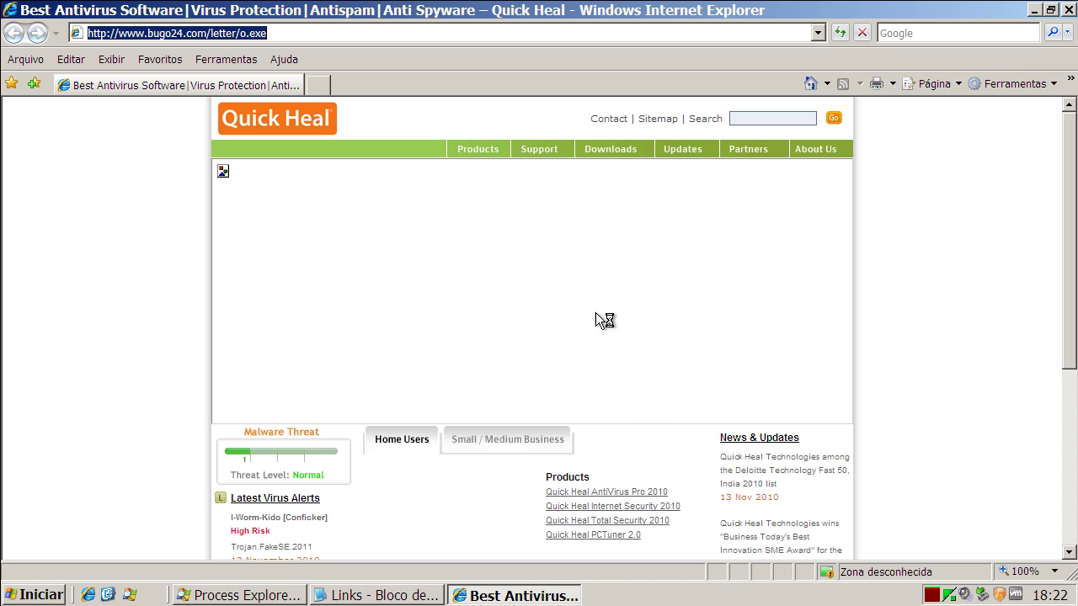
click(417, 596)
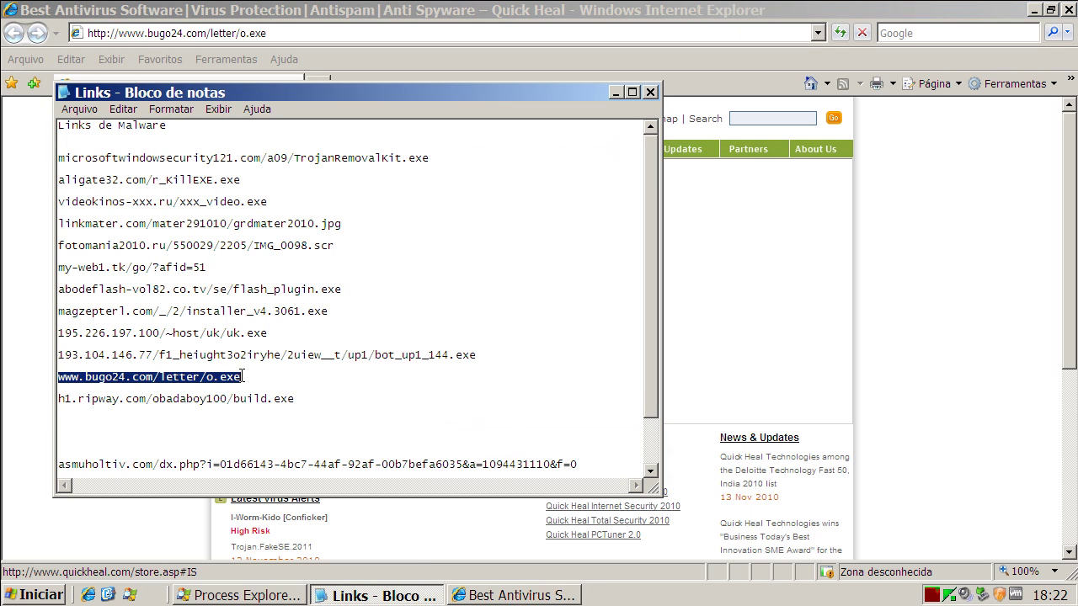
double_click(229, 401)
right_click(229, 401)
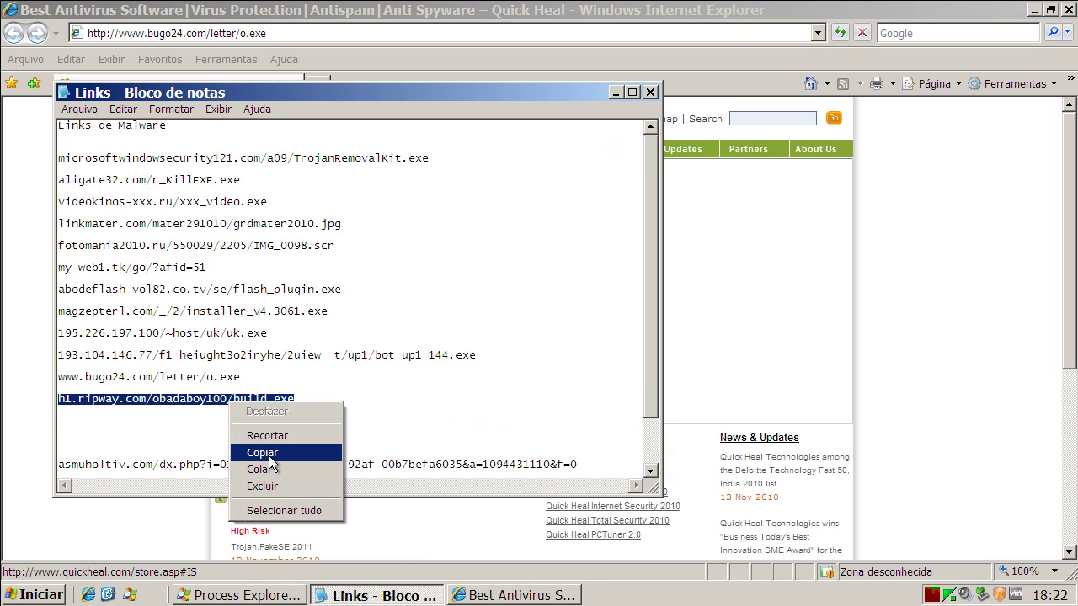
click(269, 454)
click(264, 40)
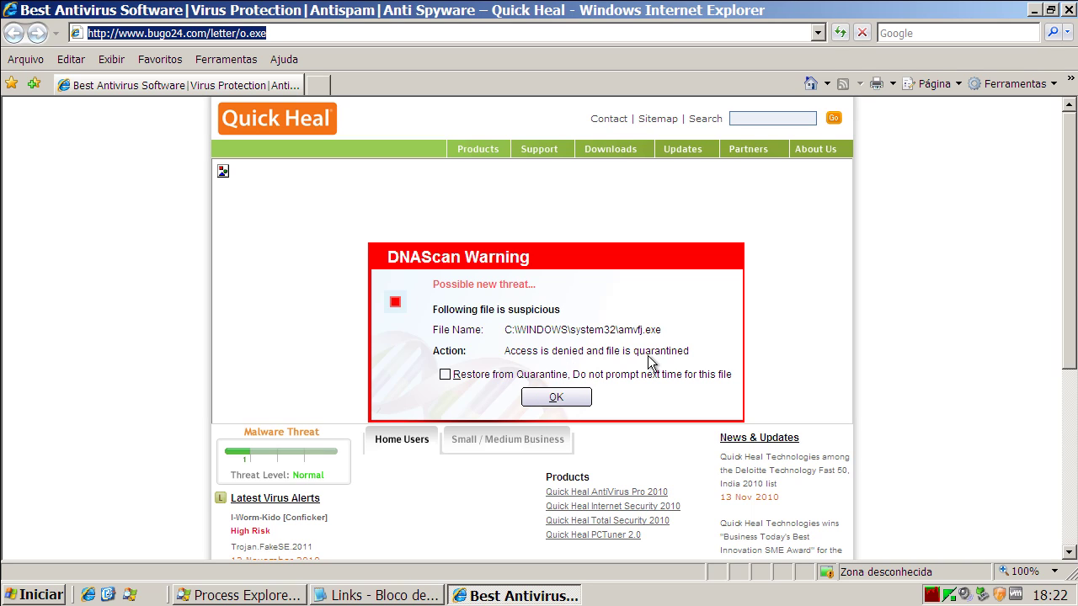
- Acknowledge the DNAScan warning about amvfj.exe without restoring the file, and decline sending the Explorer.EXE error report
click(555, 414)
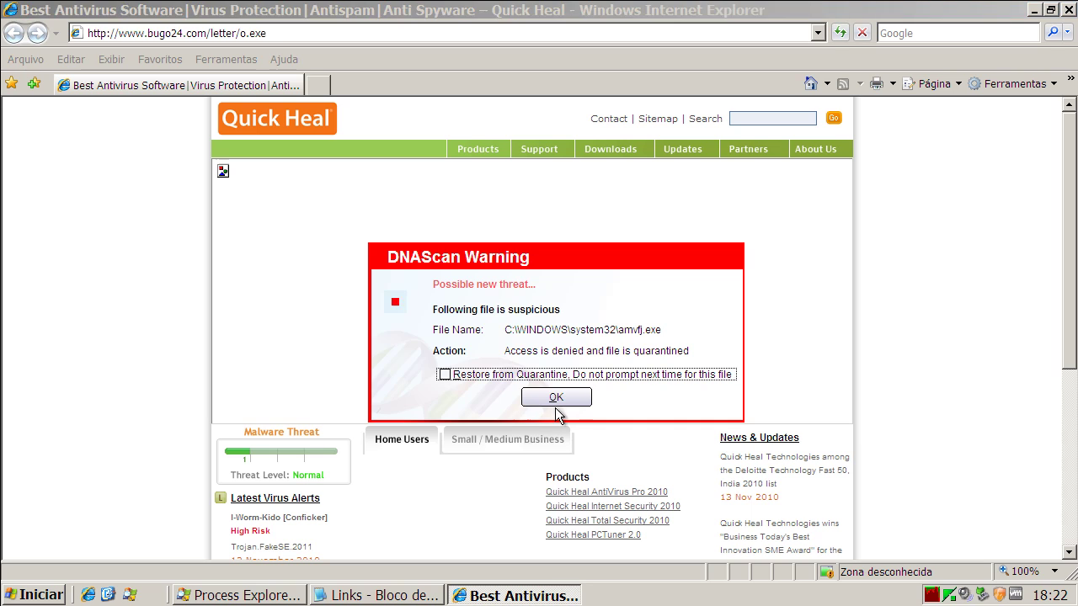
click(555, 402)
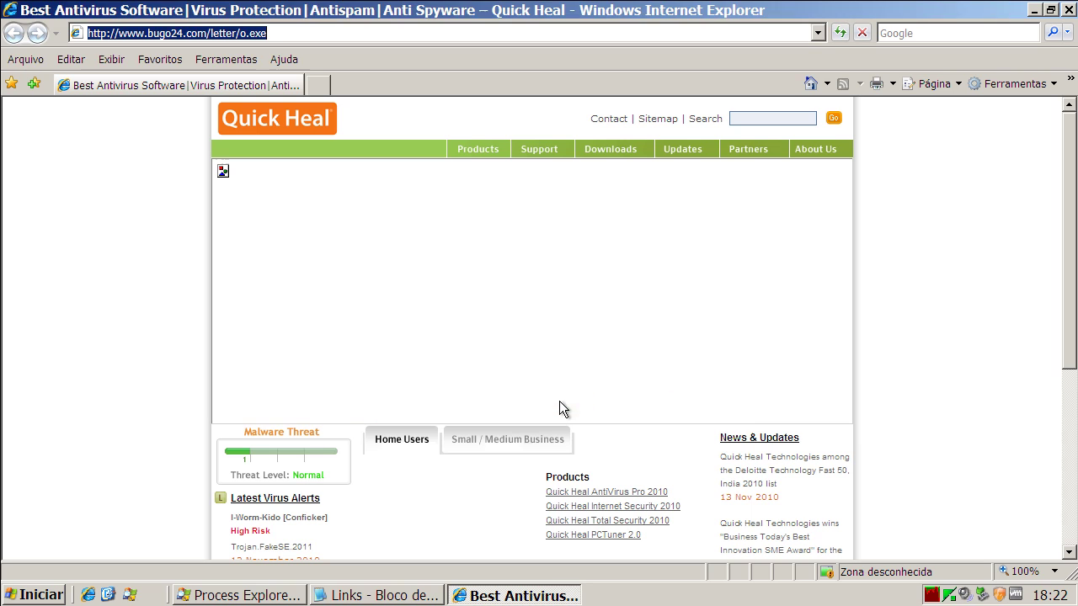
click(401, 592)
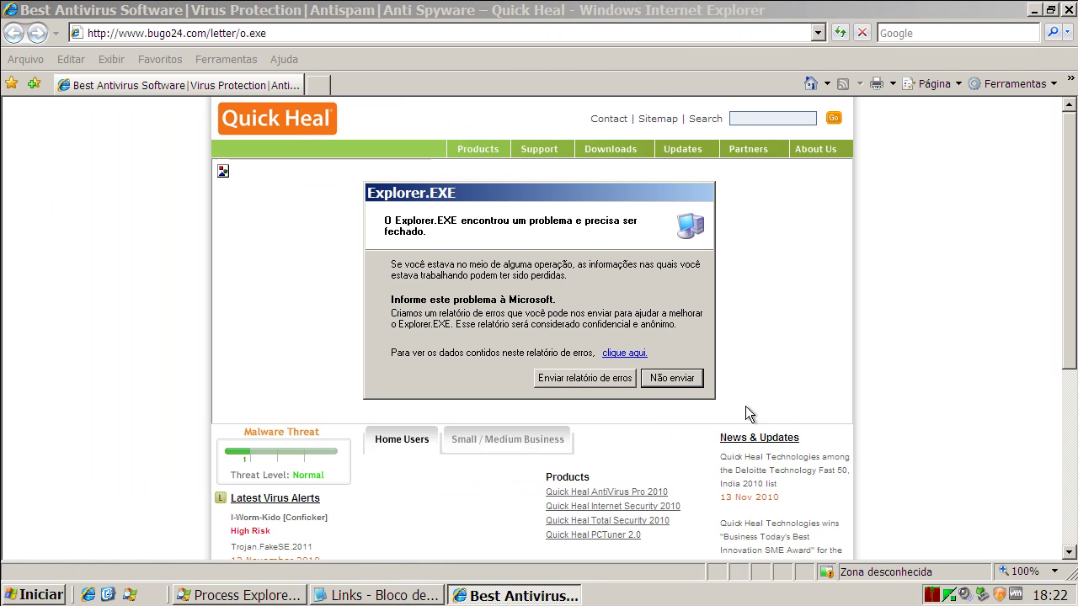
click(686, 381)
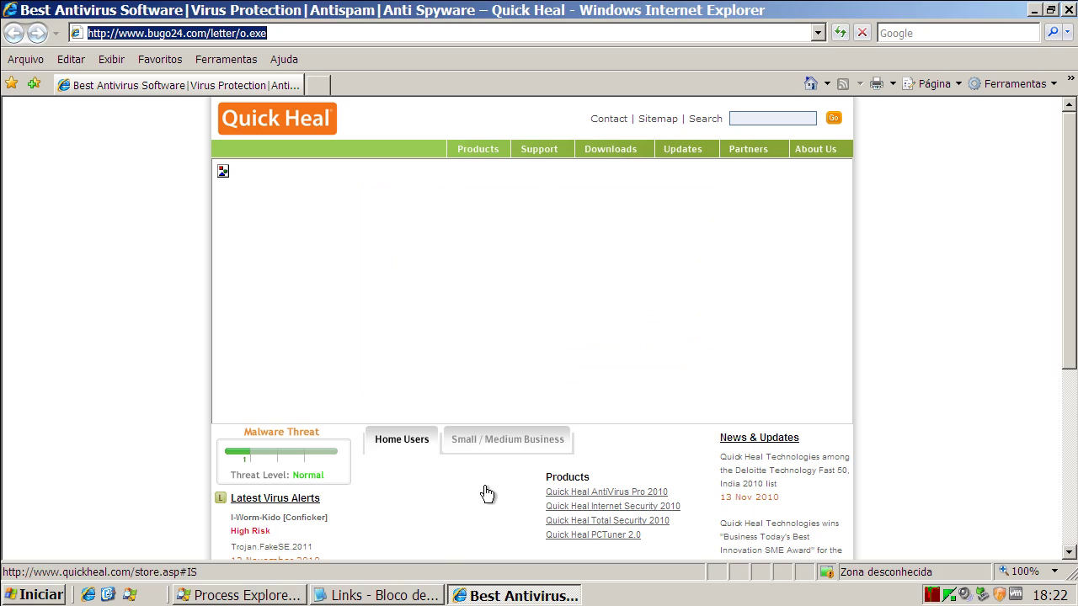
- Reopen the Links file, copy the selected h1.ripway.com/obadaboy100/build.exe link again and close the file
click(410, 596)
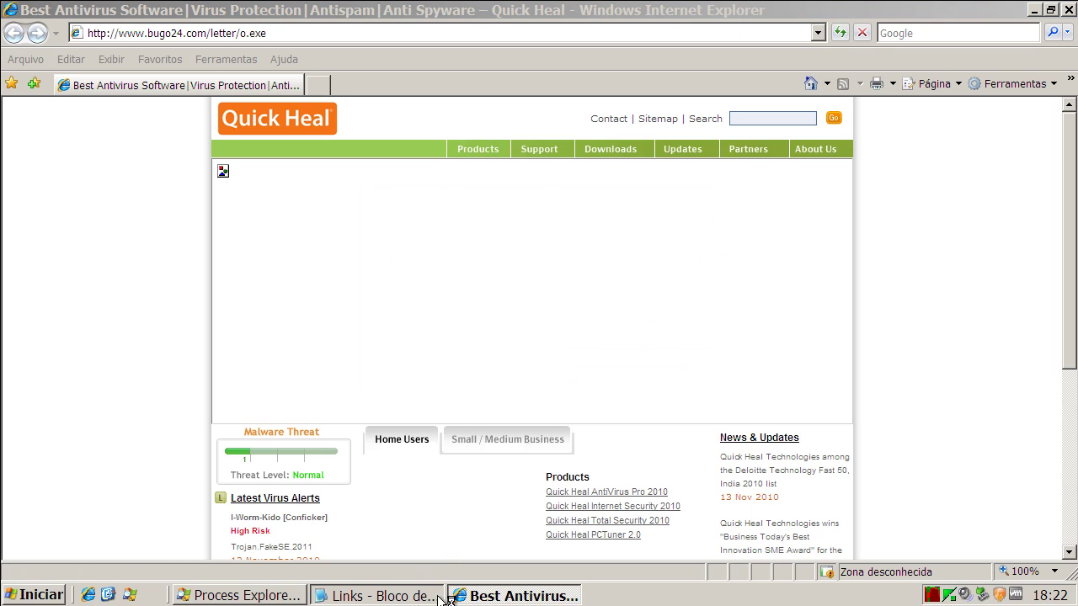
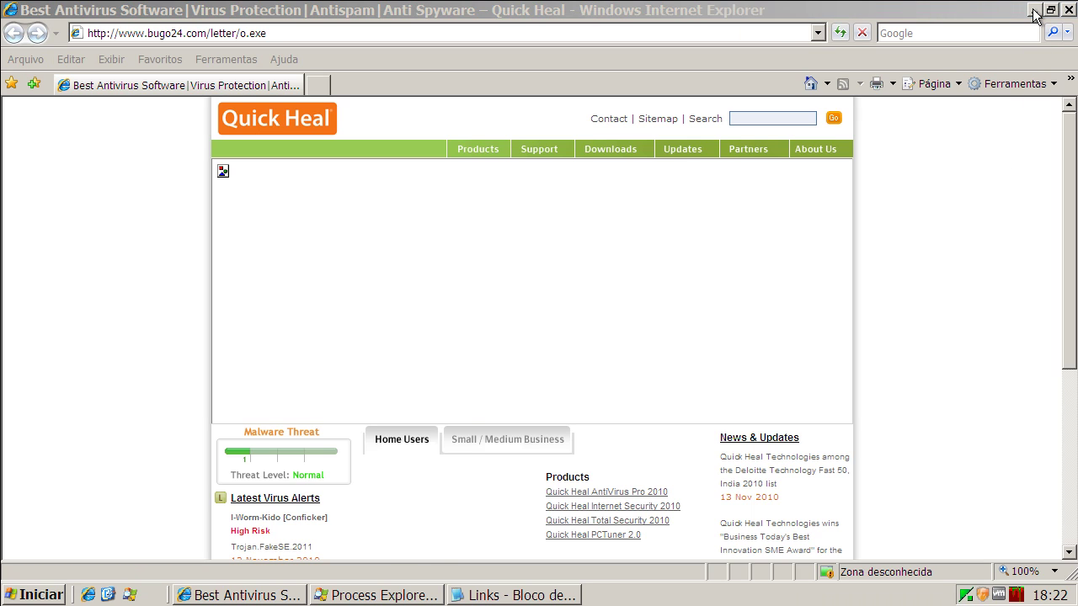
click(515, 596)
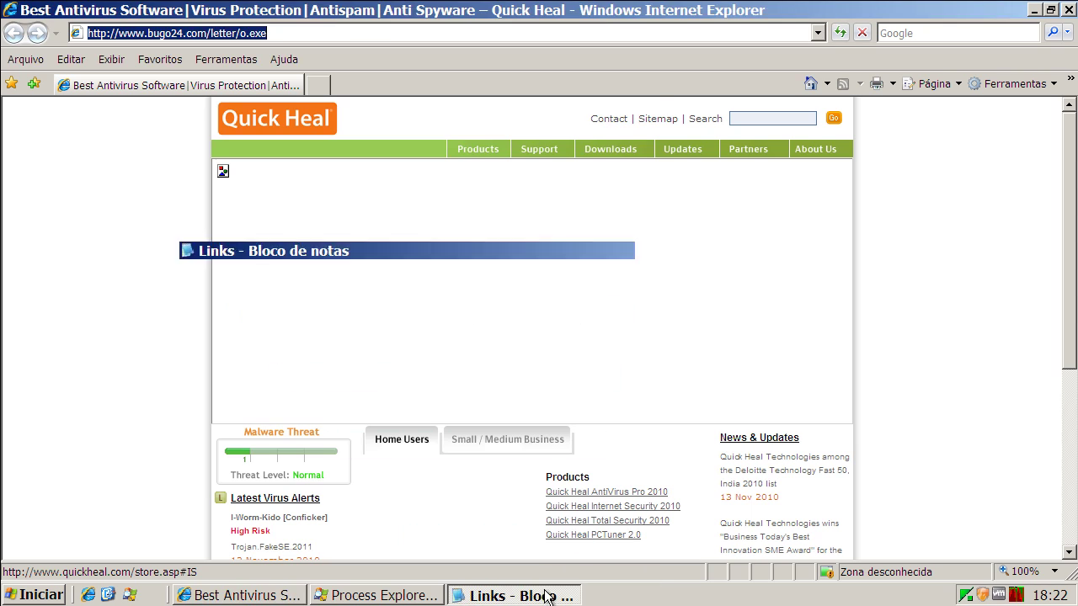
right_click(229, 395)
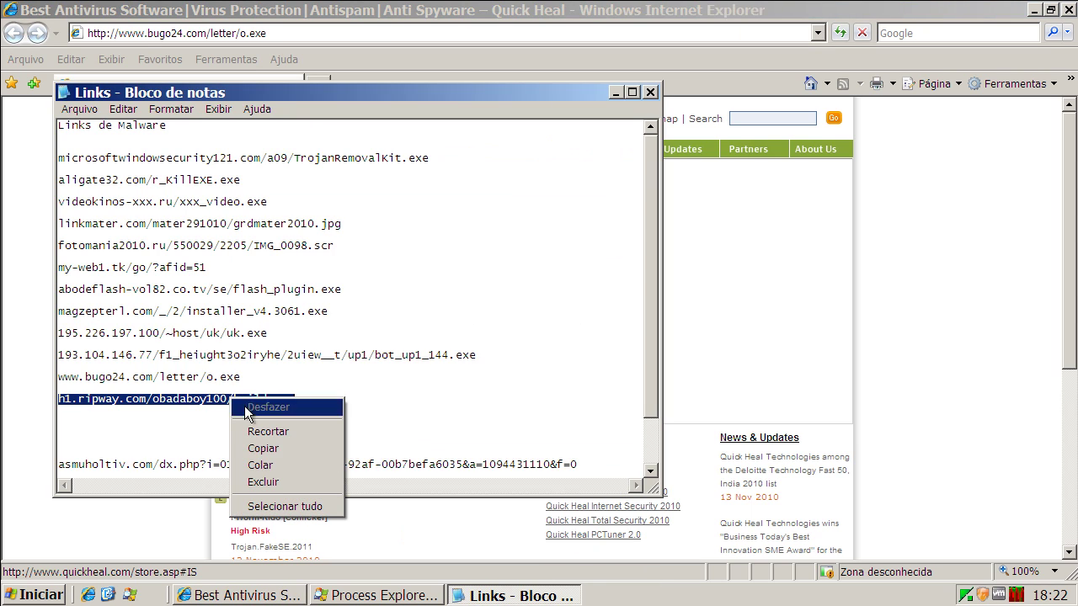
click(268, 450)
click(650, 91)
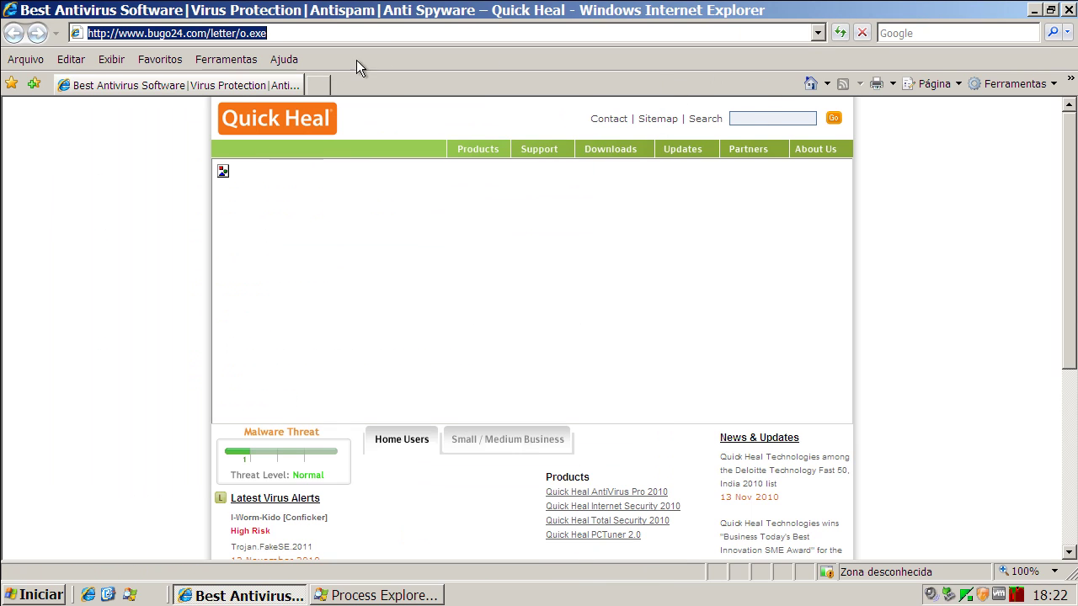
- Replace the browser address with h1.ripway.com/obadaboy100/build.exe, load it and close the browser
click(312, 35)
click(296, 33)
drag(294, 33, 88, 33)
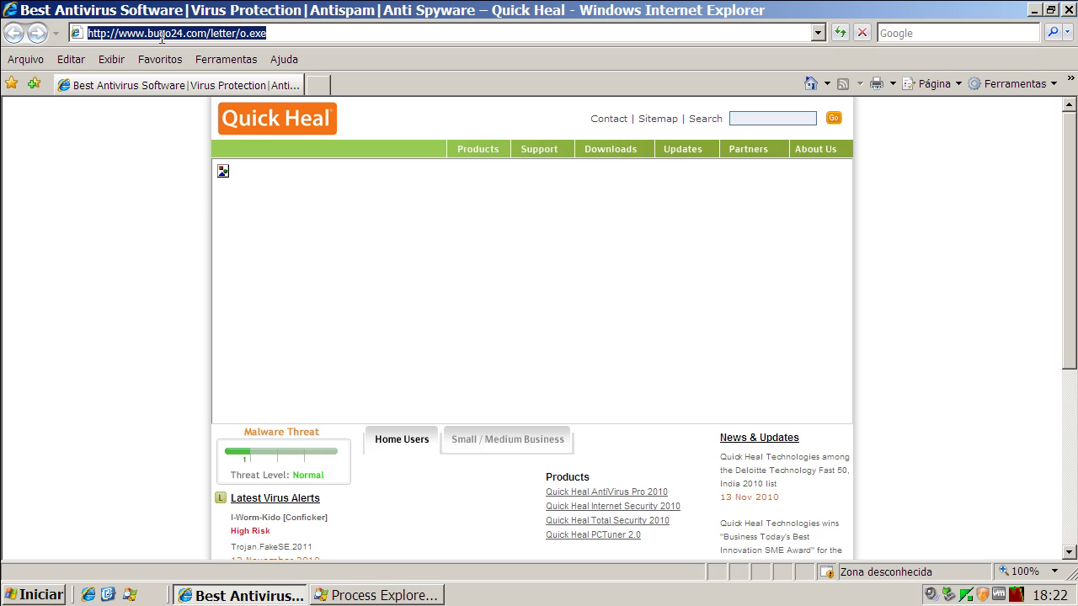
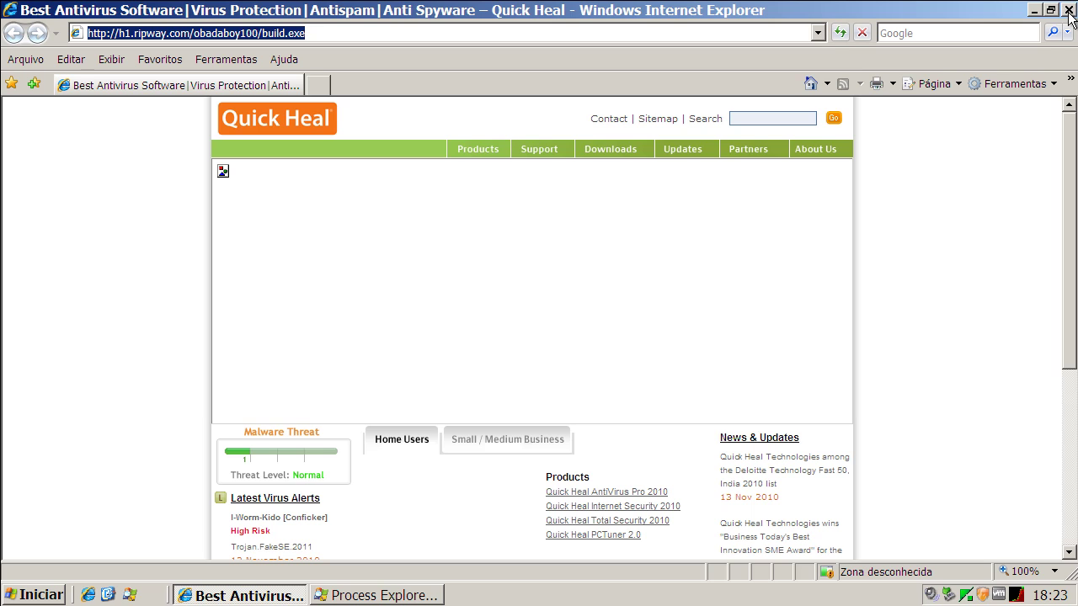
click(1069, 12)
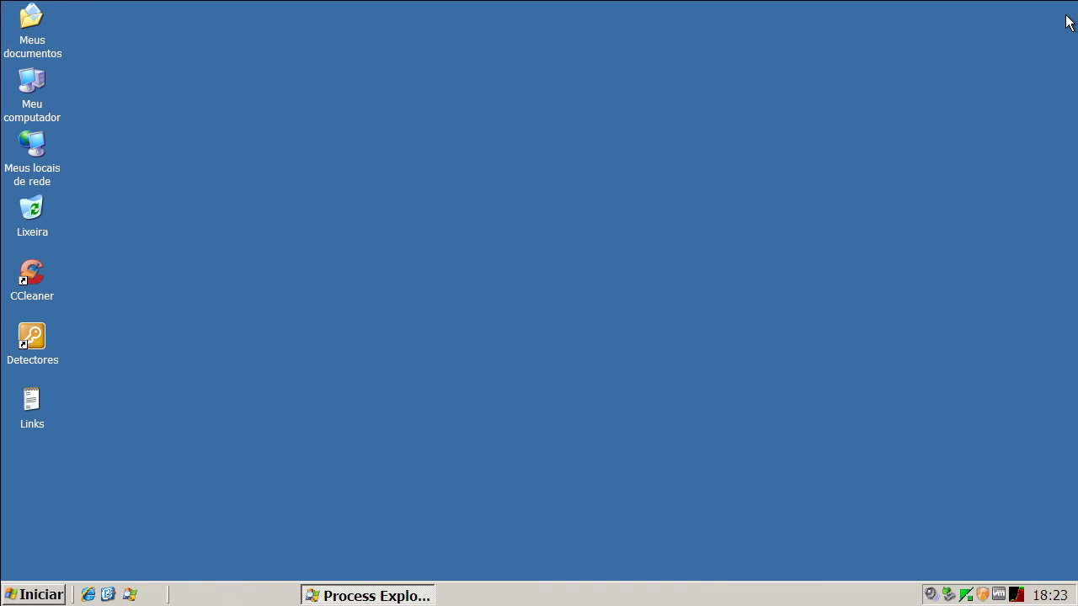
- Open Quick Heal Internet Security 2010, launch its AntiMalware tool and start a scan
double_click(965, 598)
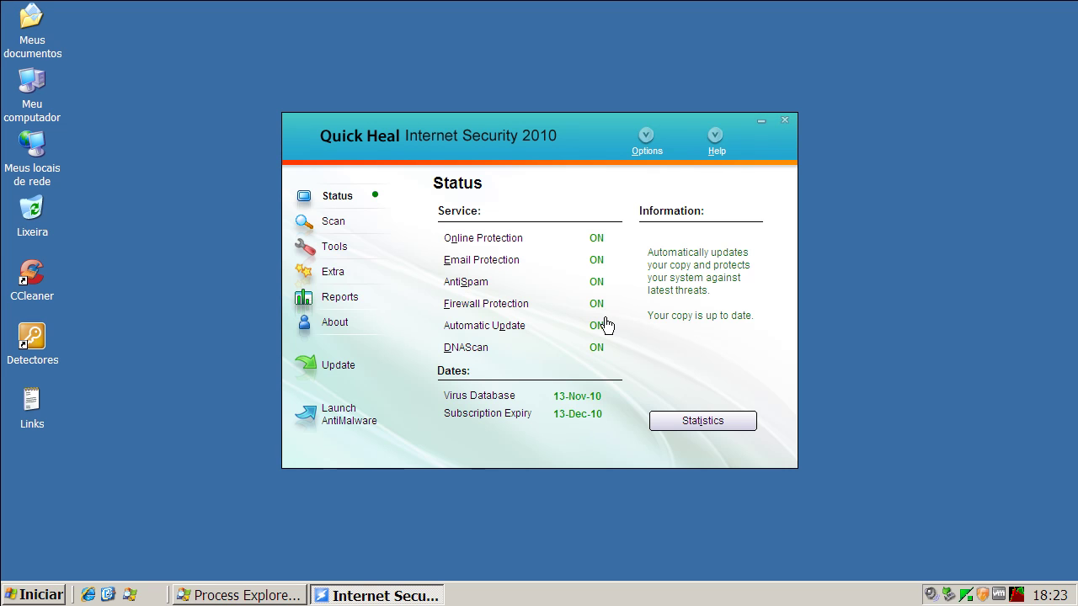
click(368, 416)
click(462, 421)
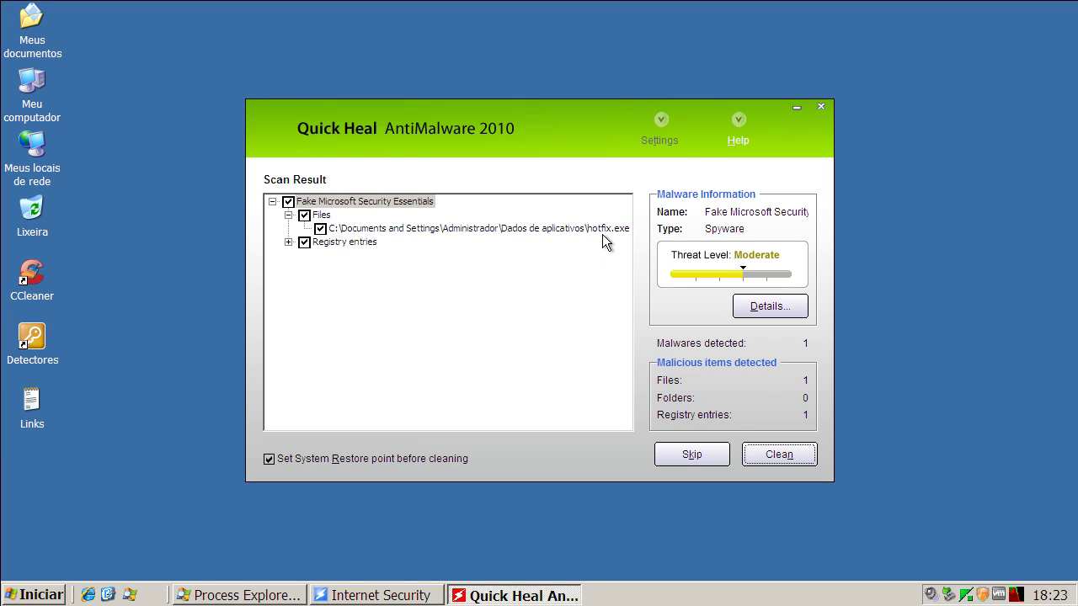
- Clean the detected Fake Microsoft Security Essentials items without setting a System Restore point, and close AntiMalware
click(379, 459)
click(782, 457)
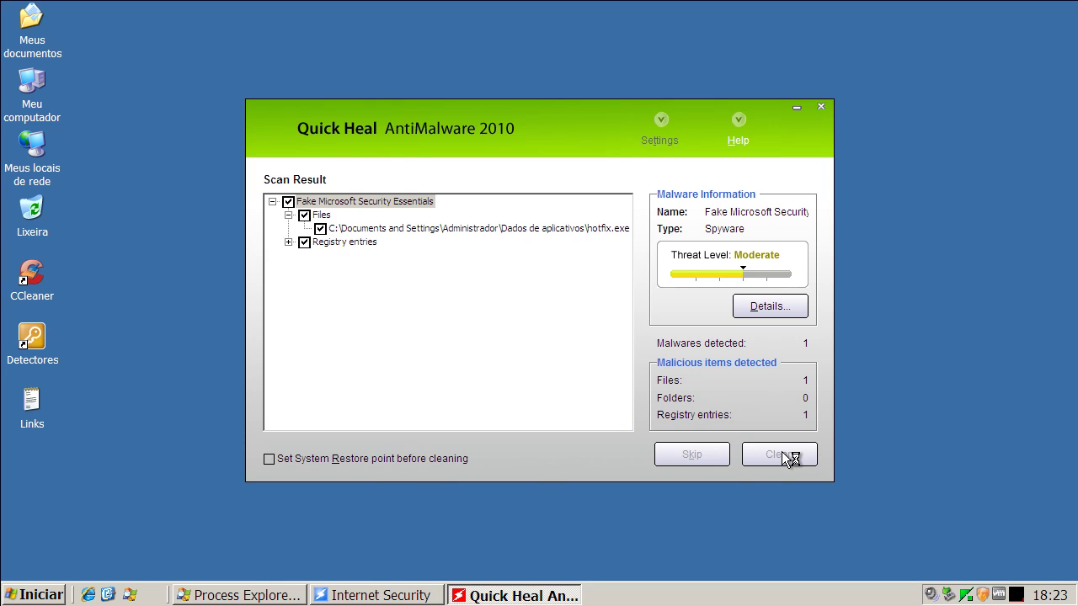
click(537, 323)
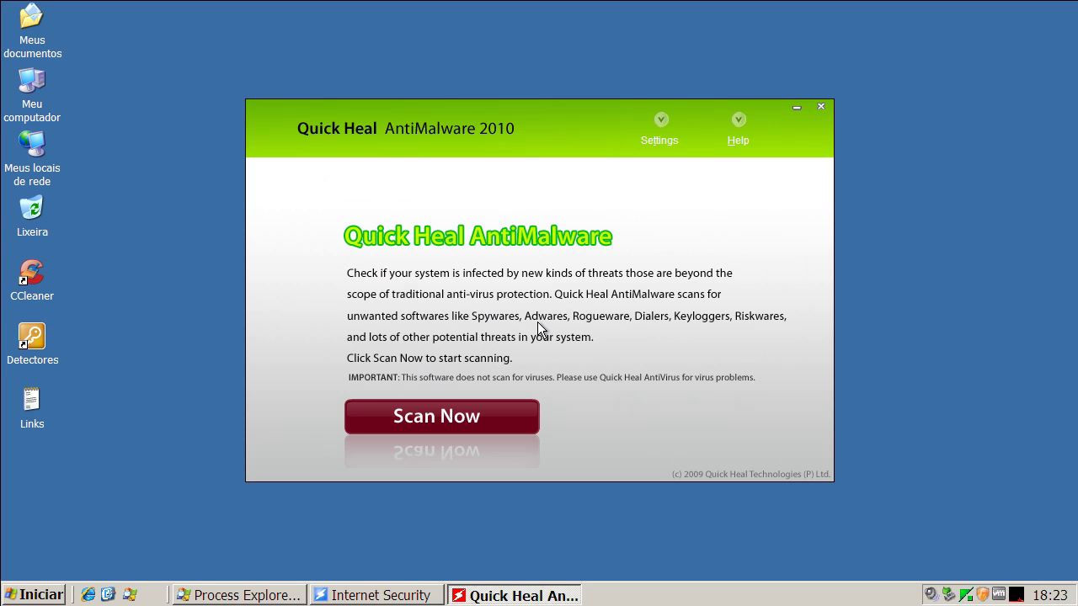
click(821, 108)
- Run a Quick Heal Internet Security scan of My Computer
click(337, 226)
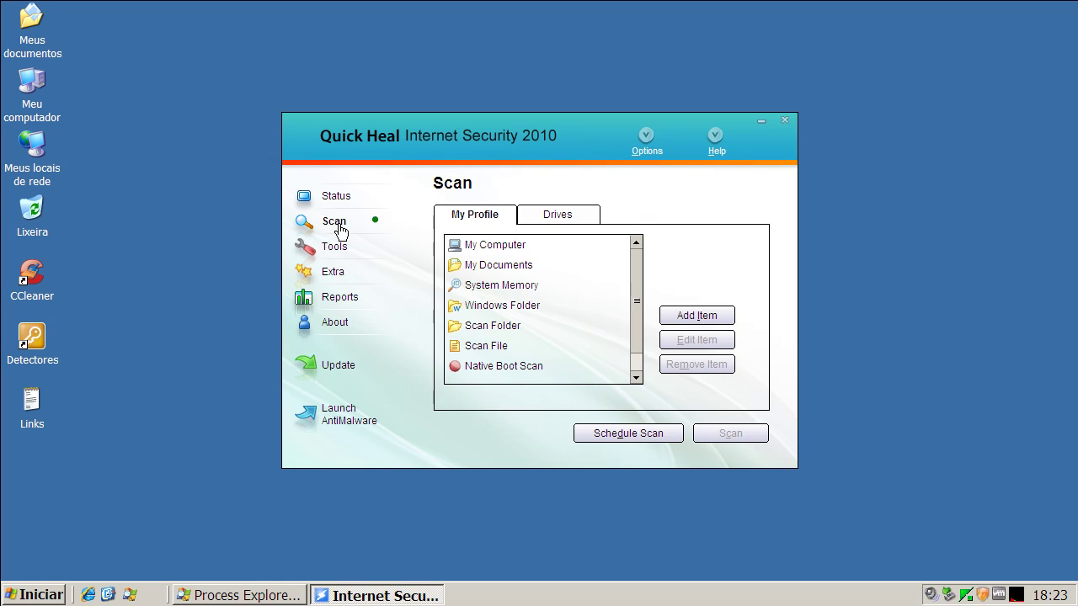
click(485, 266)
click(485, 245)
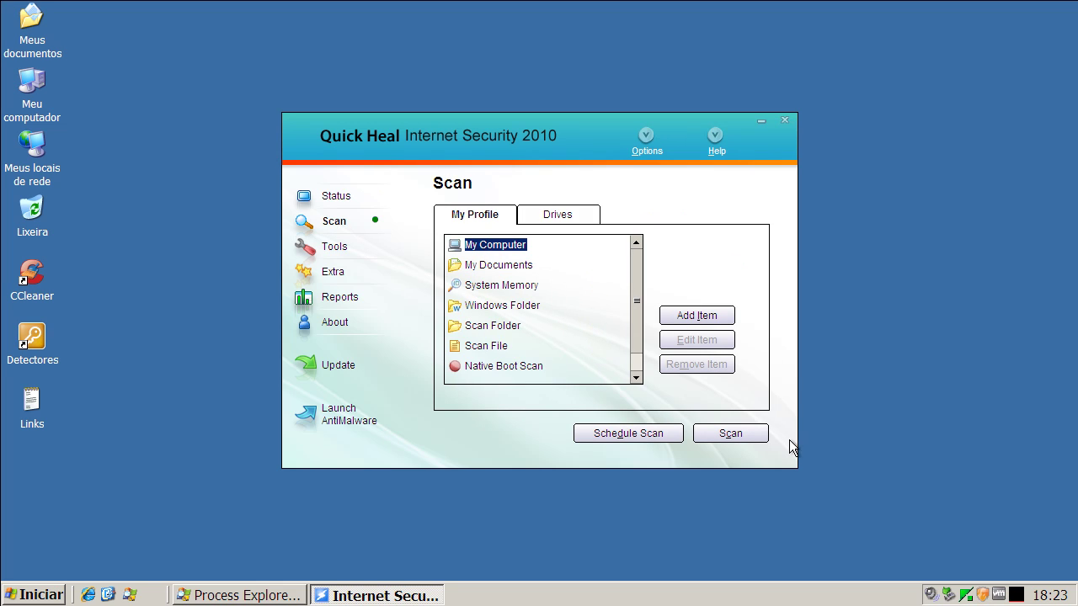
click(715, 439)
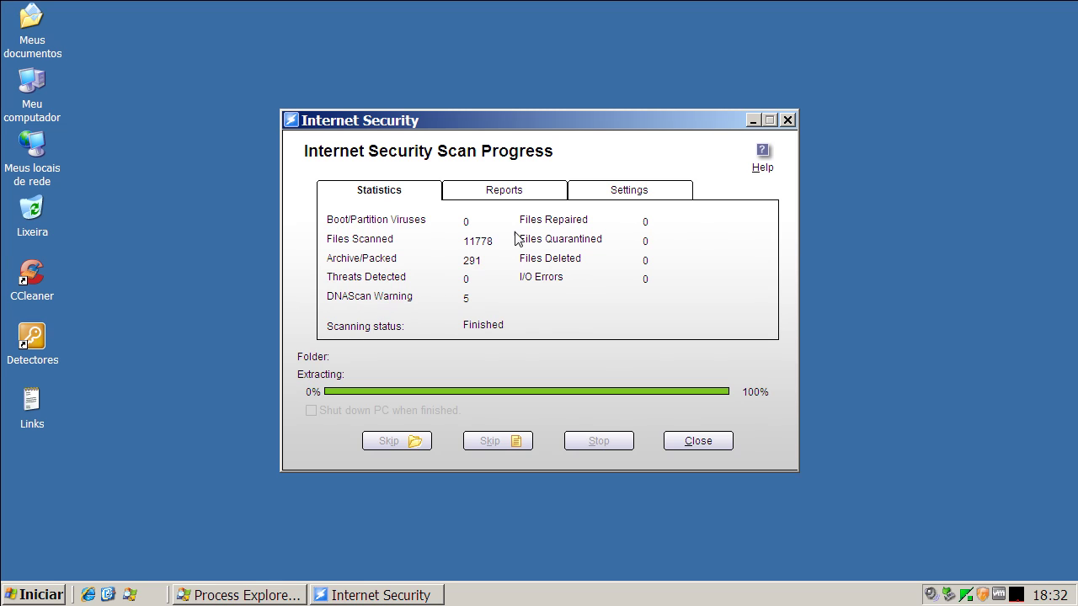
- Examine the scan report entries for their status and the action taken on each file
click(514, 196)
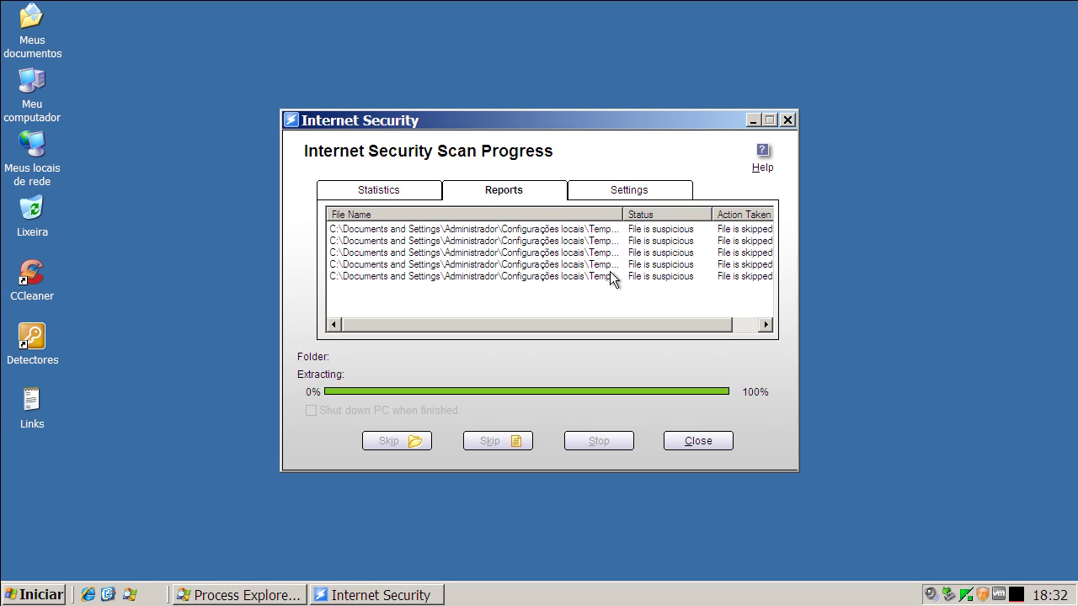
click(751, 231)
click(750, 242)
click(753, 254)
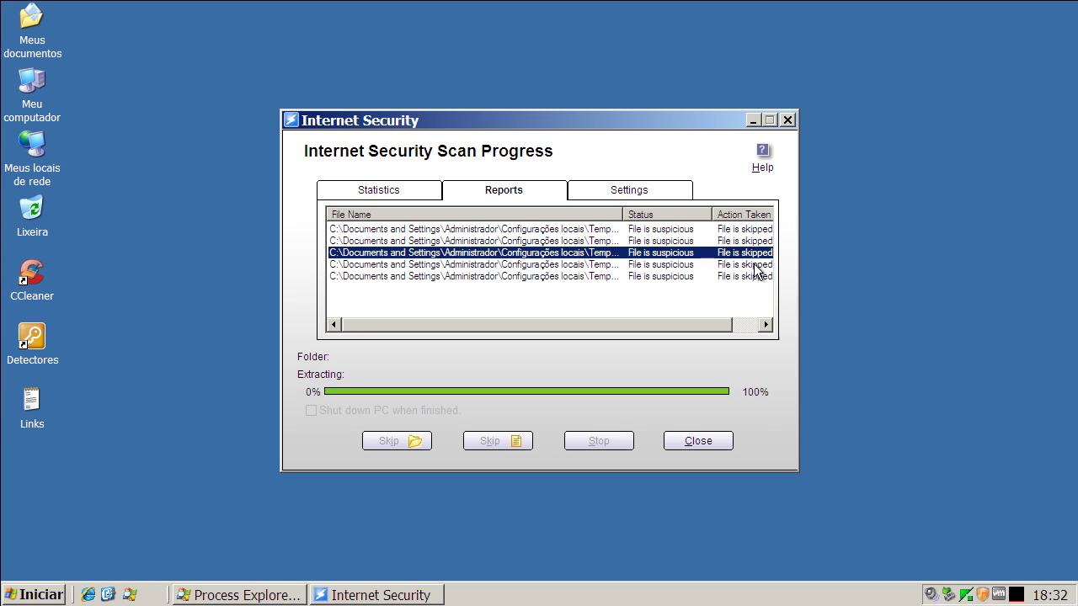
- Go through the five suspicious files in the scan report again, checking the action taken for each
click(756, 265)
click(760, 276)
click(757, 264)
click(757, 252)
click(755, 242)
click(754, 230)
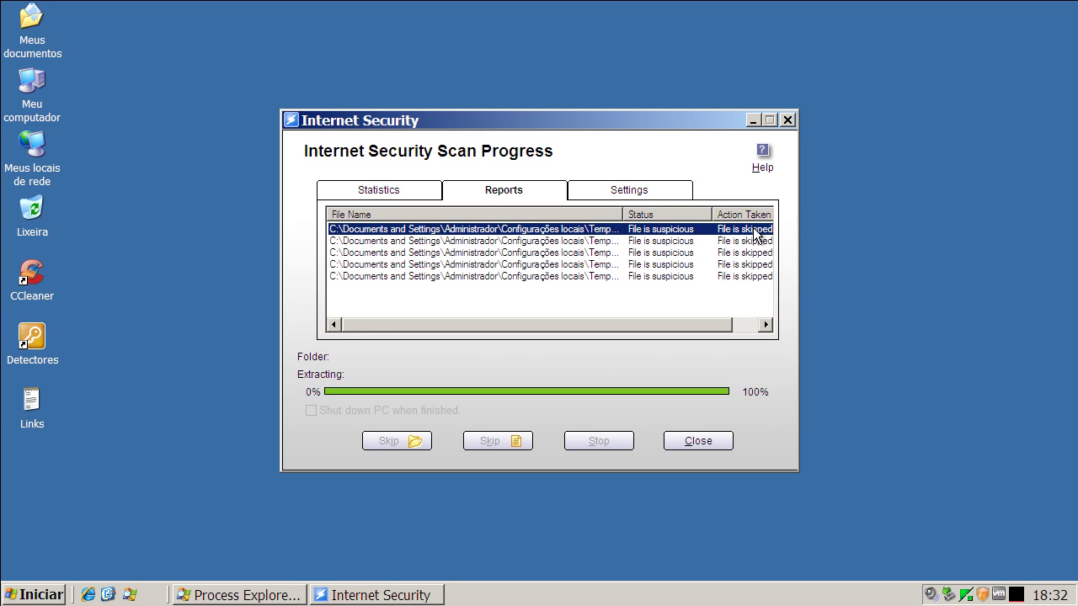
- Close the scan report and Quick Heal Internet Security 2010, and restart Windows
click(698, 442)
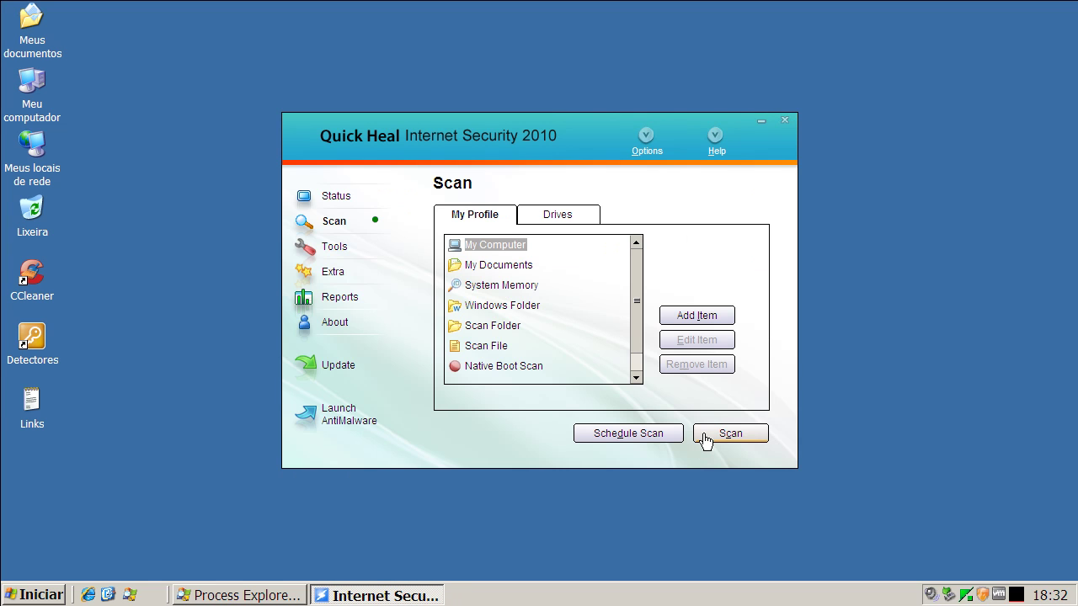
click(785, 121)
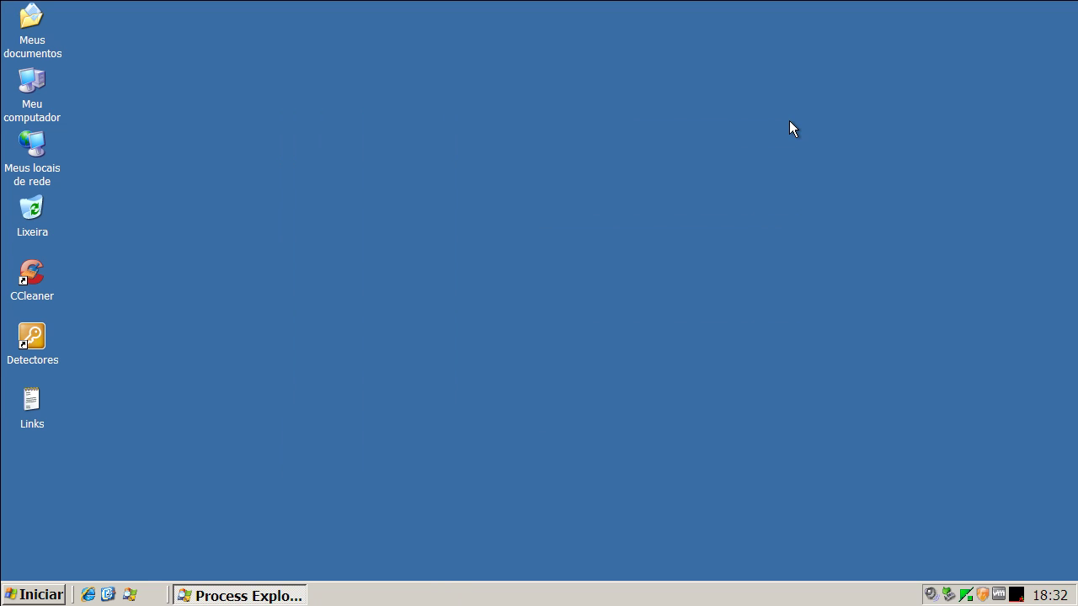
click(59, 596)
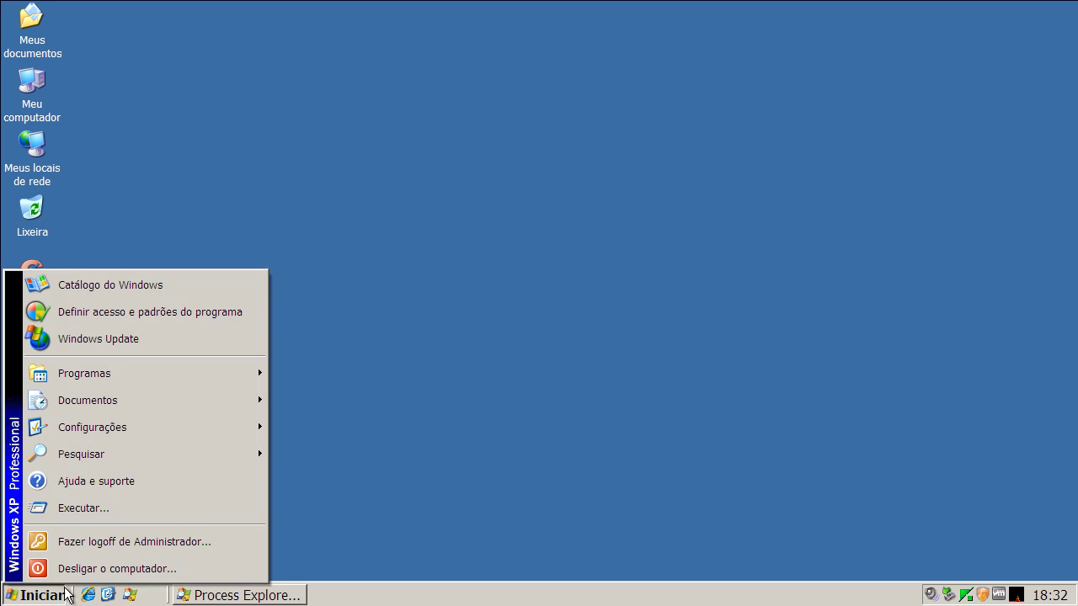
click(146, 567)
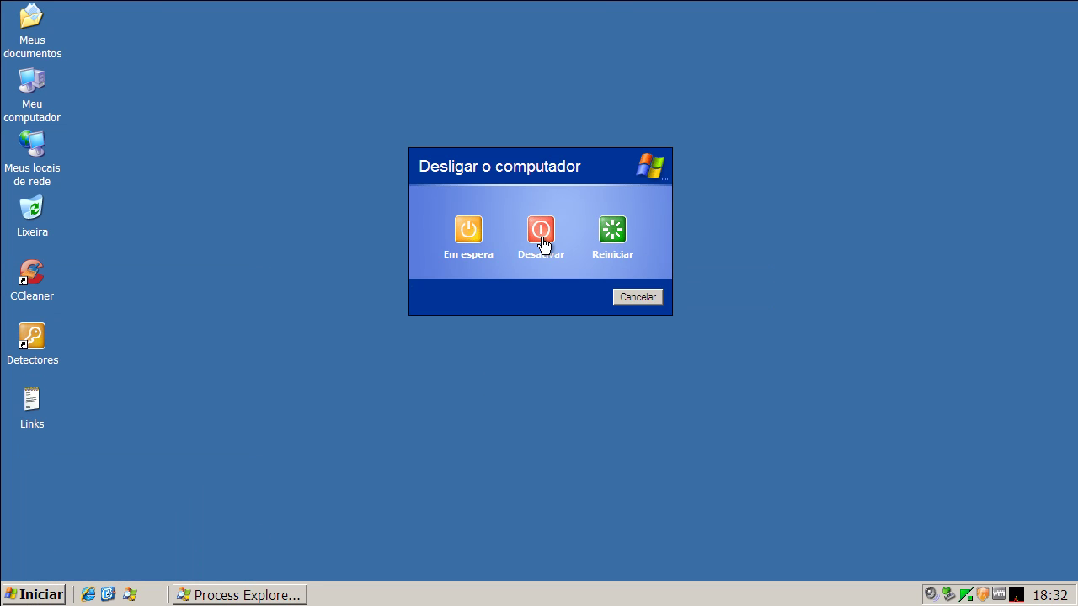
click(607, 236)
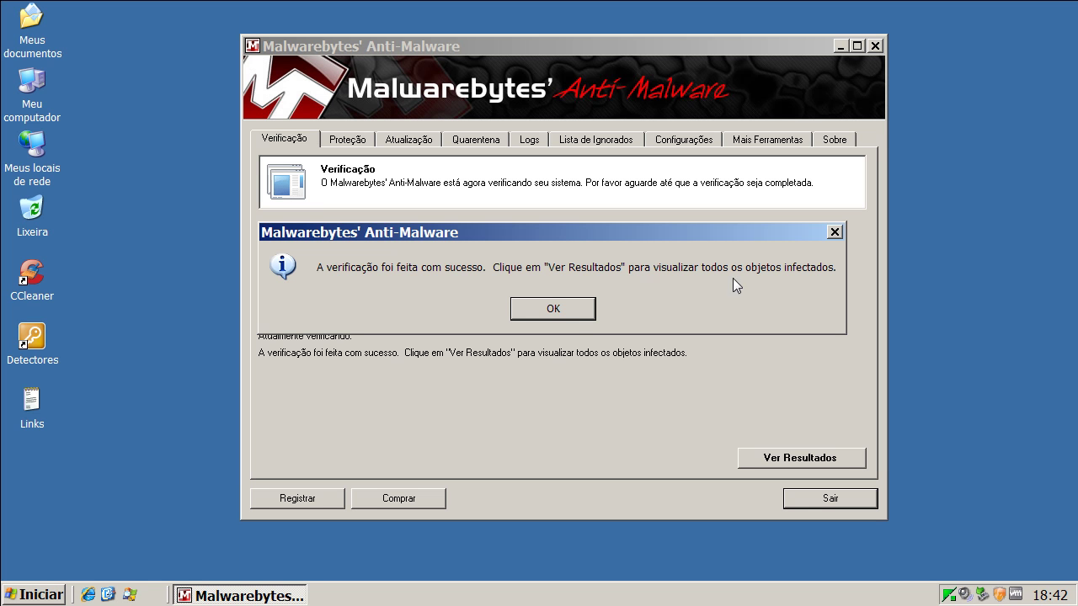
- Show the Malwarebytes' Anti-Malware scan results and widen the Ítem and Fabricante columns to fit their text
click(560, 312)
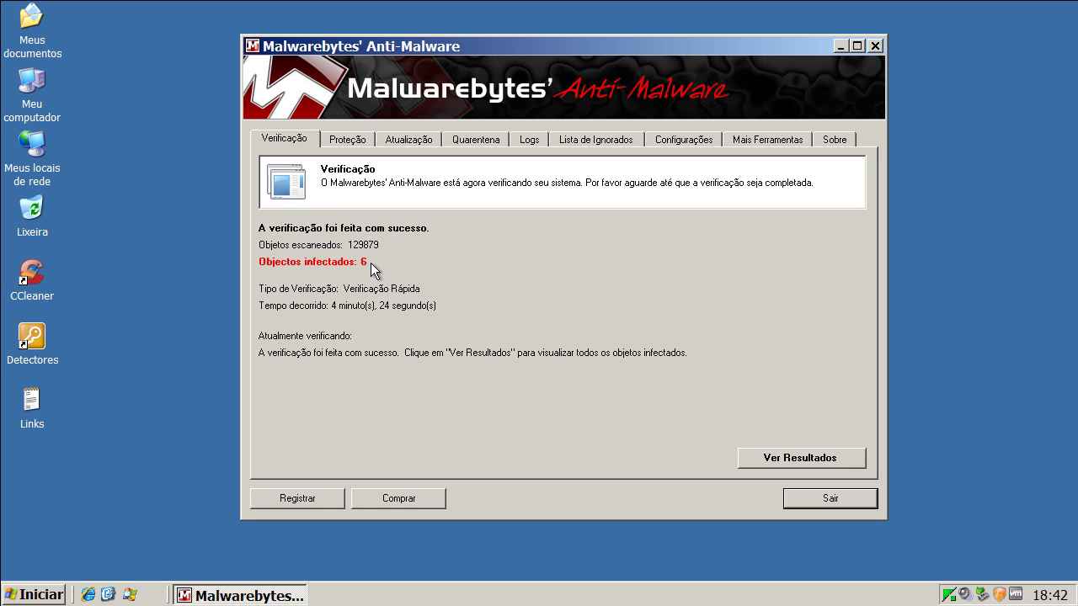
click(824, 459)
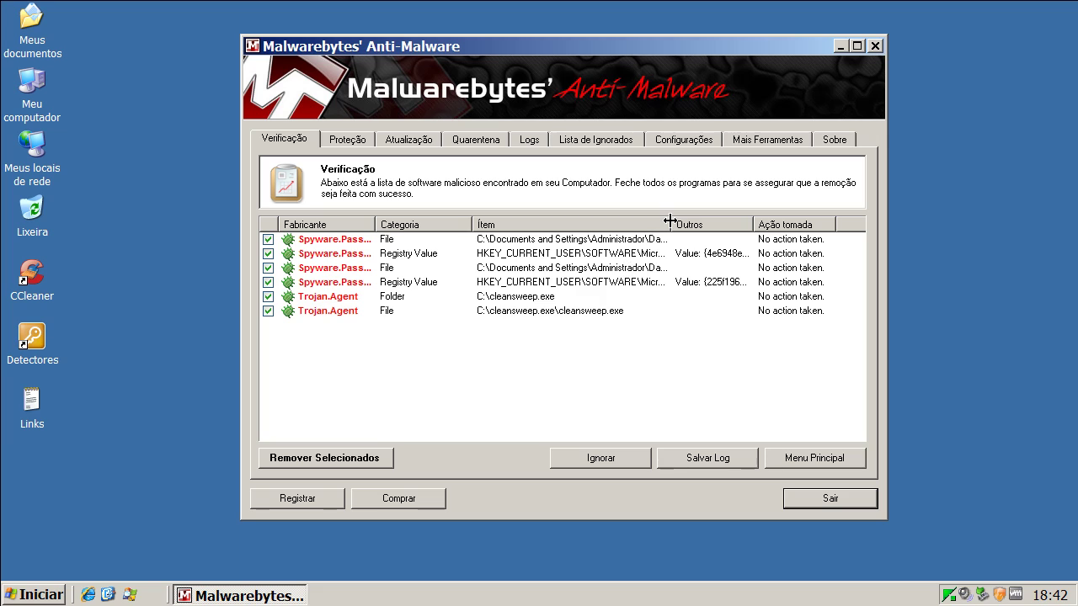
drag(671, 223, 822, 222)
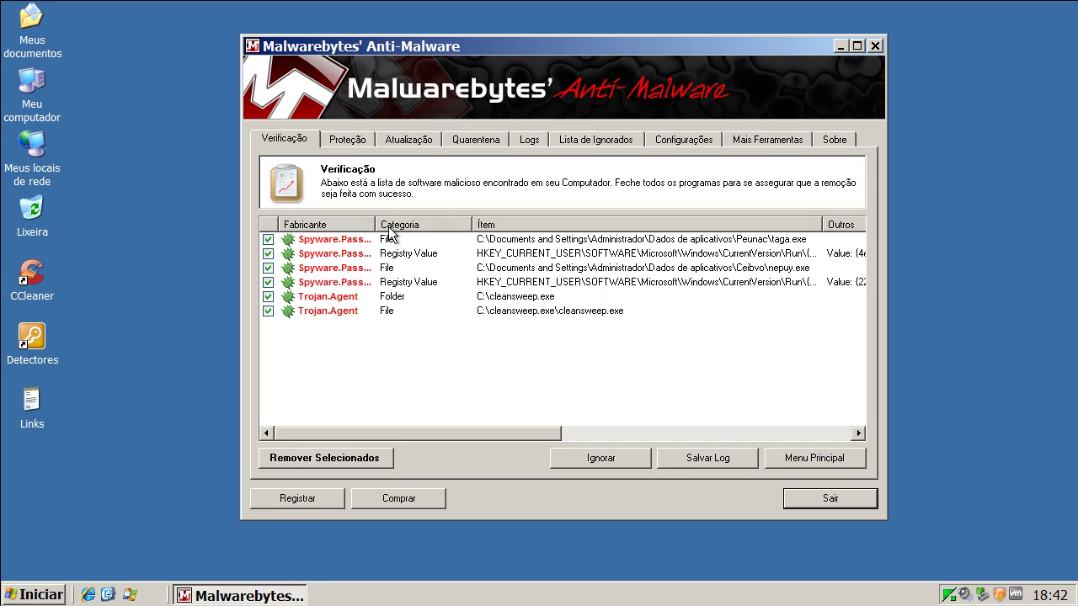
drag(375, 223, 434, 223)
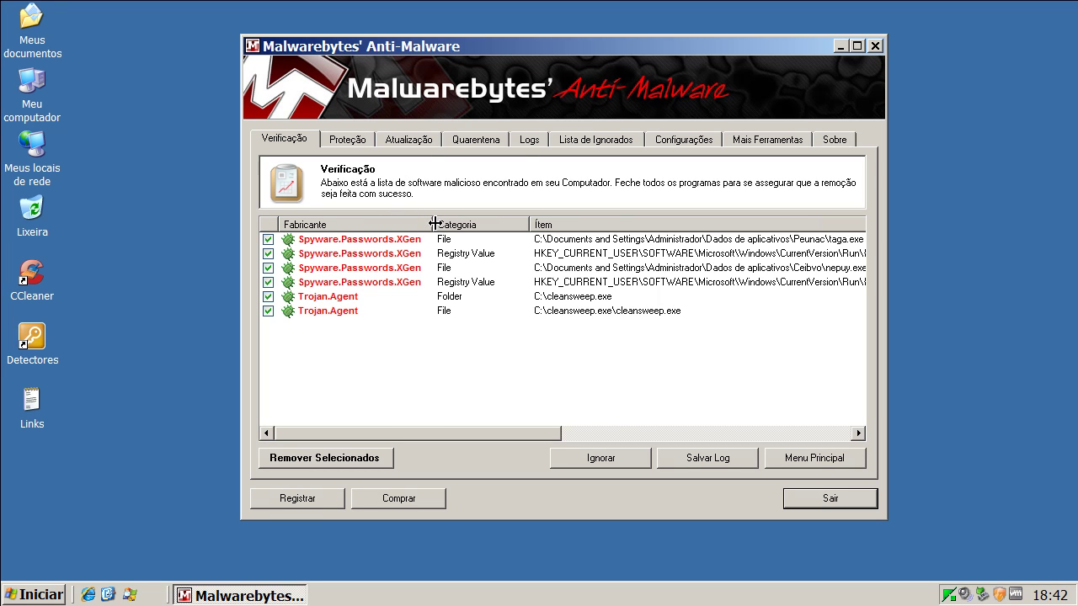
- Examine the Spyware.Passwords.XGen and Trojan.Agent entries in the Malwarebytes results, including their categories
click(412, 238)
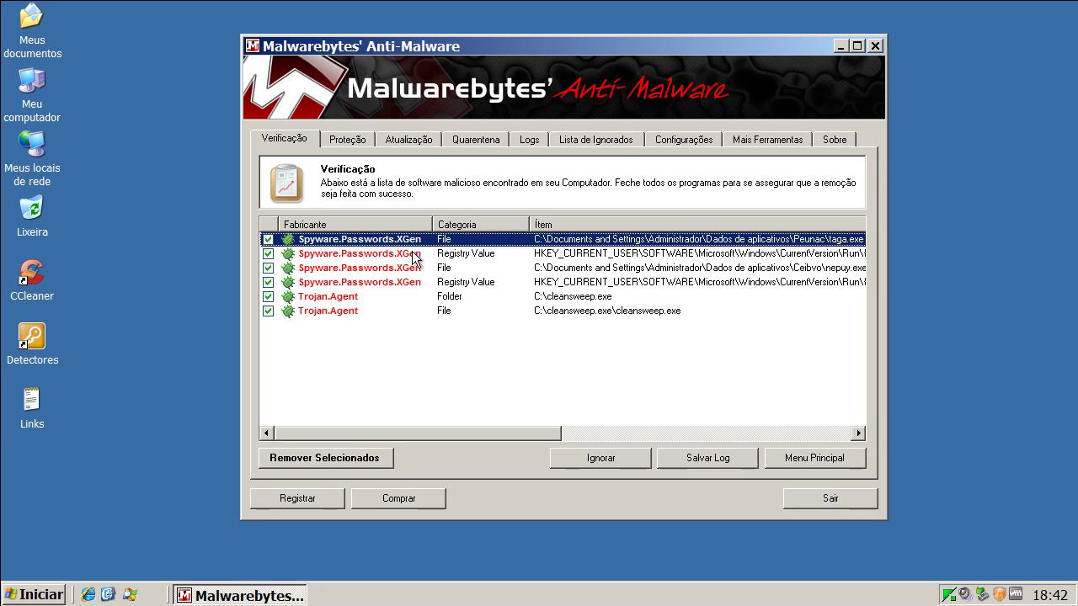
click(411, 254)
click(412, 268)
click(417, 282)
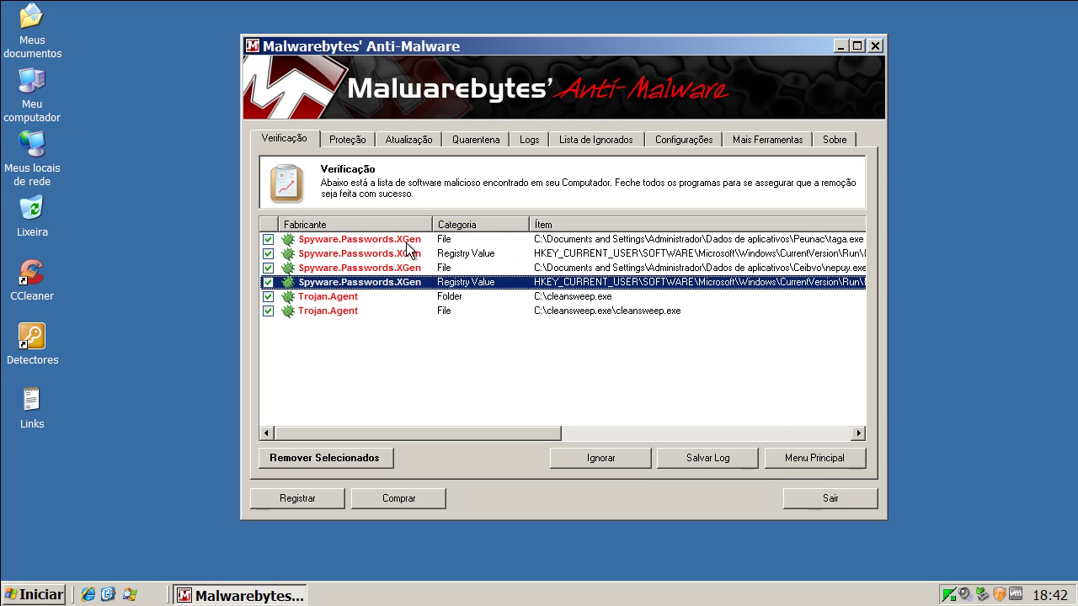
click(465, 254)
click(467, 281)
click(345, 301)
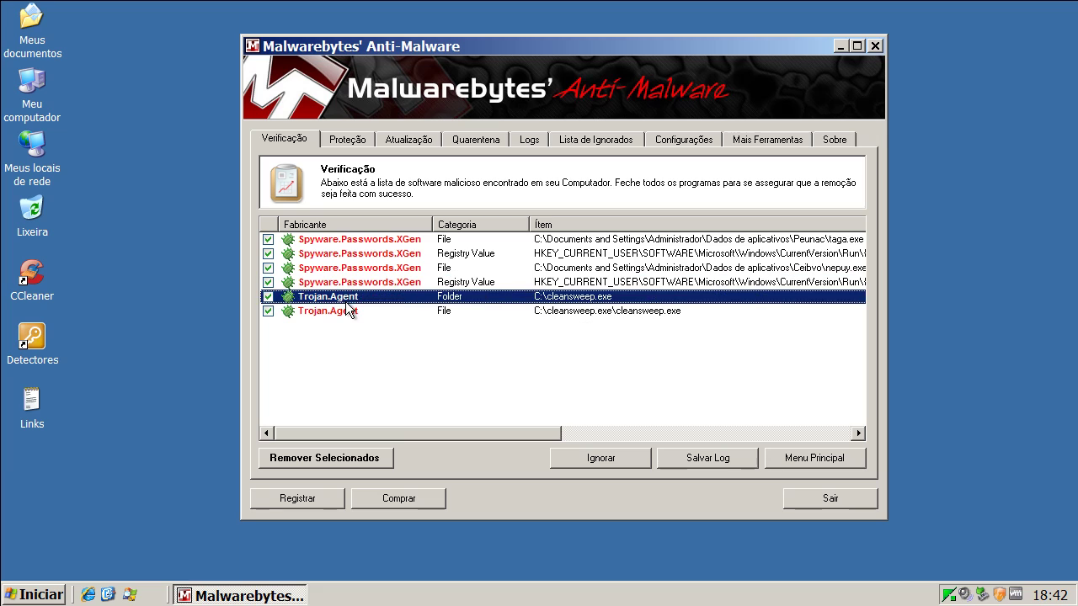
click(348, 312)
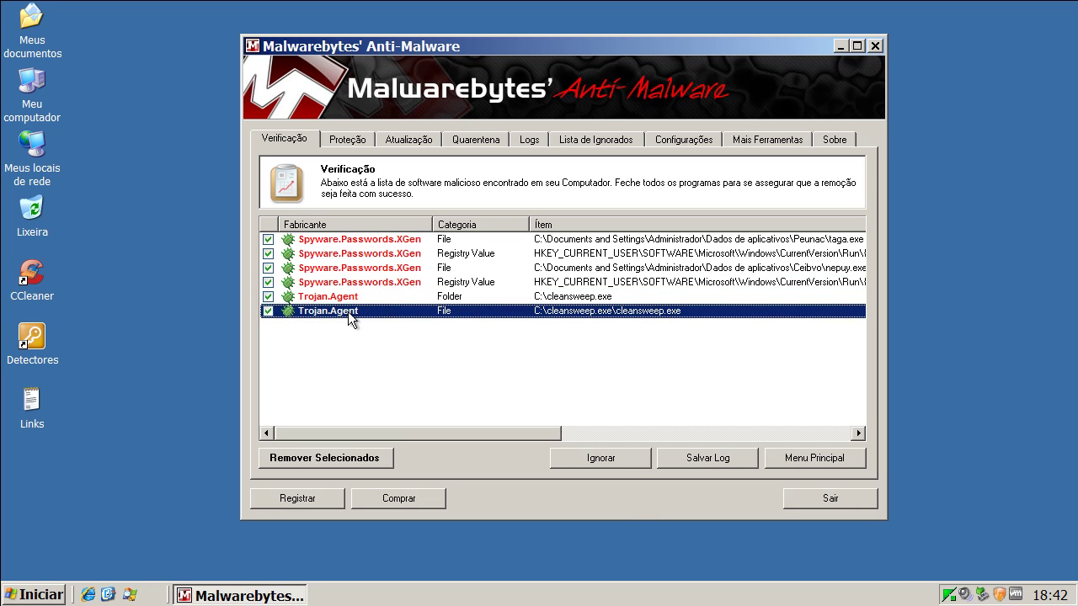
- Remove the checked Malwarebytes detections, declining the restart, and close the removal log and Malwarebytes
click(332, 457)
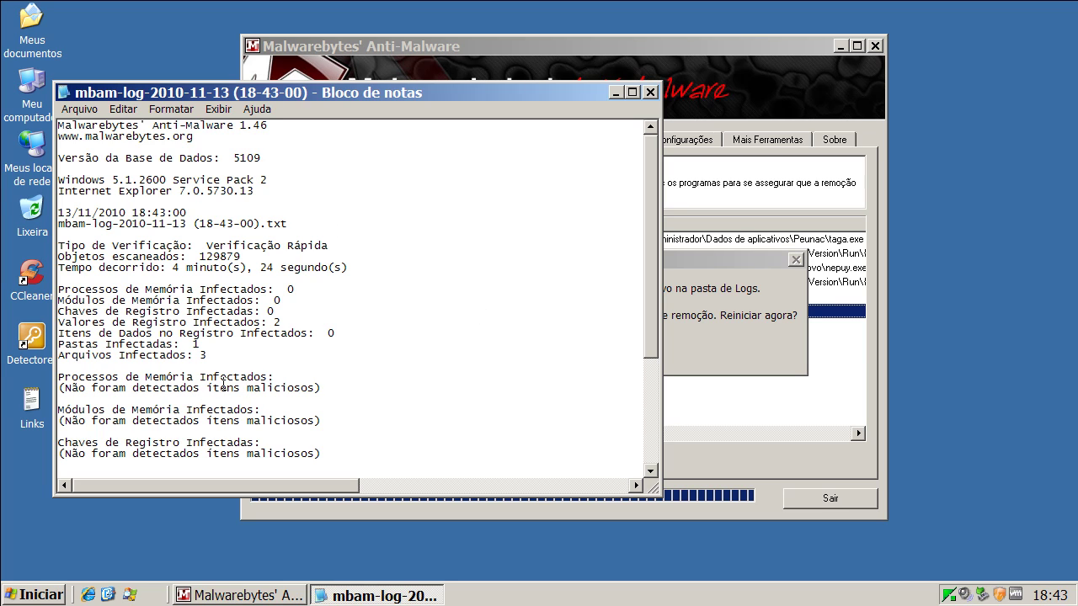
drag(336, 388, 122, 388)
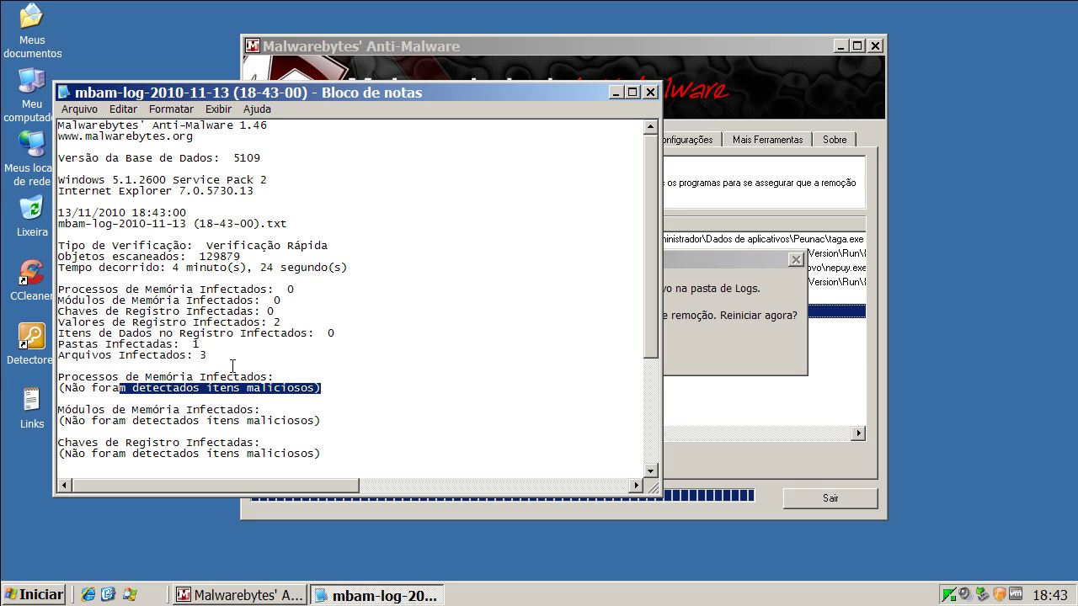
click(650, 91)
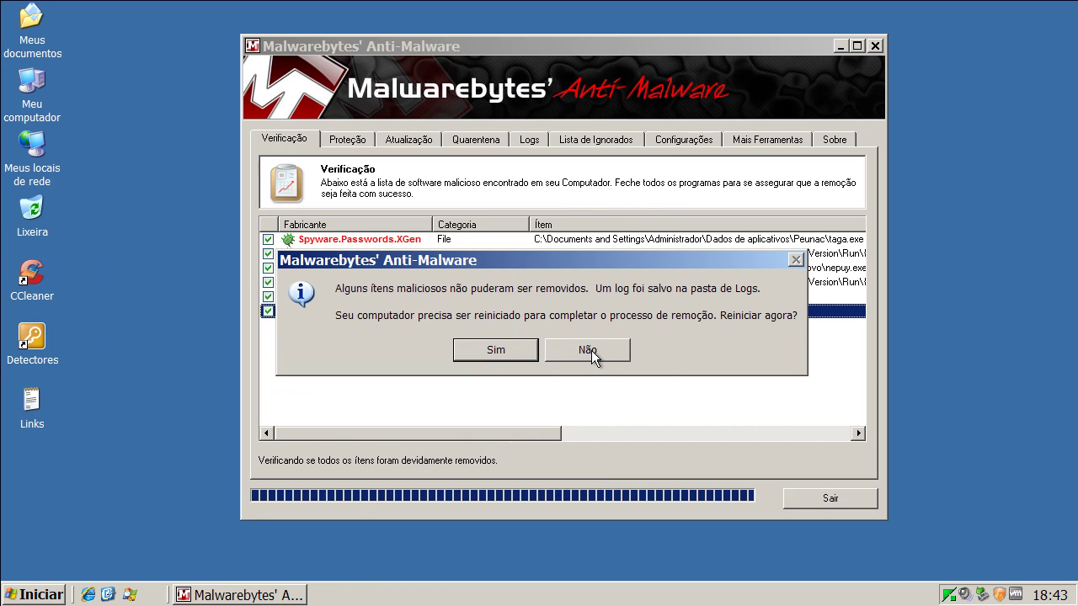
click(595, 350)
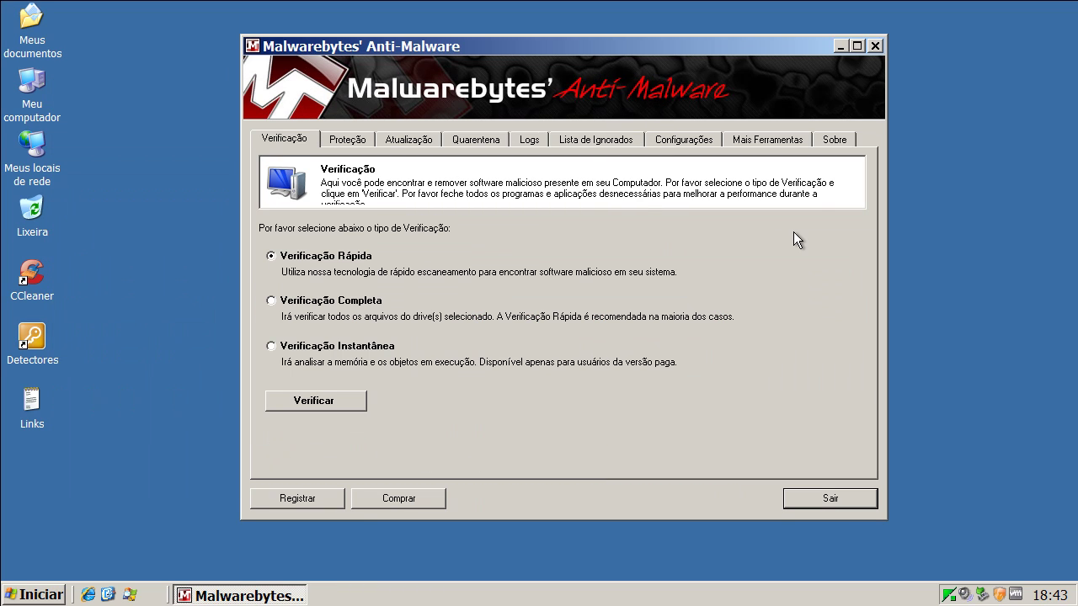
click(879, 47)
- Run a HitmanPro35 scan from the Detectores folder and close its results
click(38, 349)
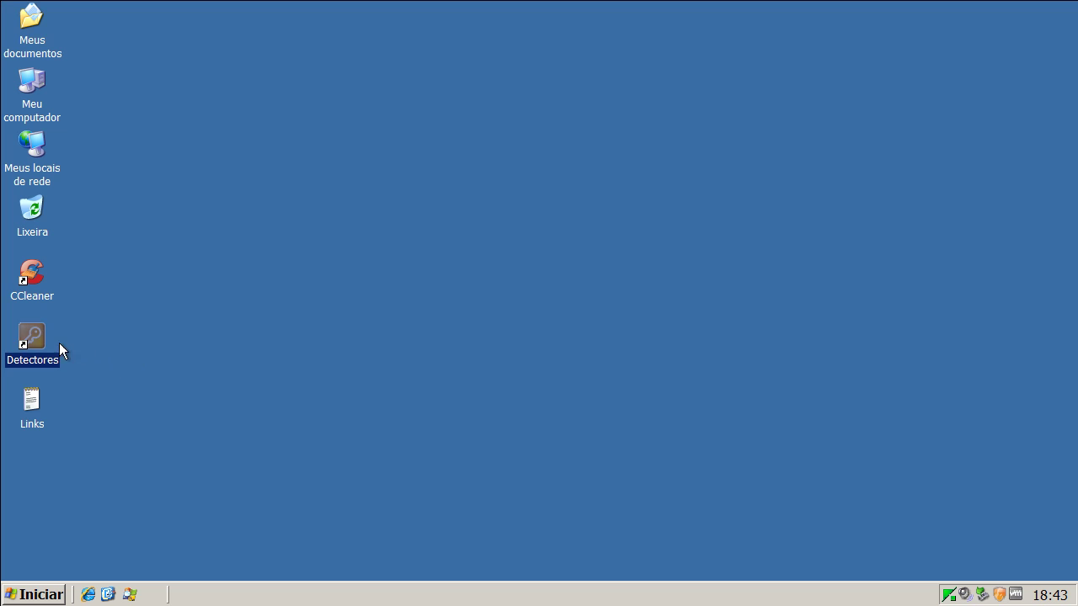
double_click(45, 340)
click(511, 147)
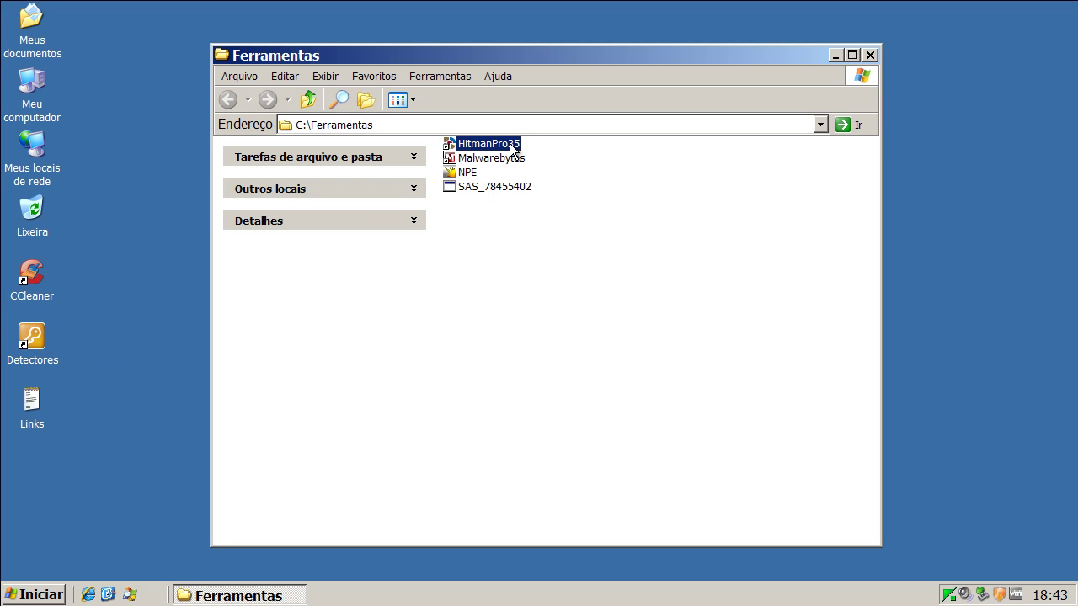
double_click(510, 148)
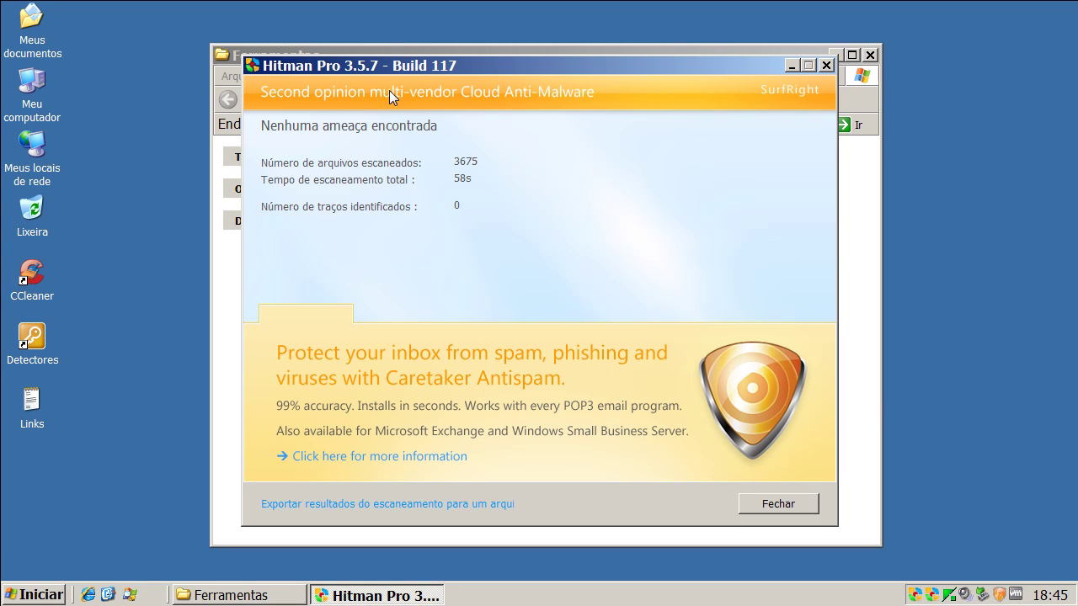
click(787, 505)
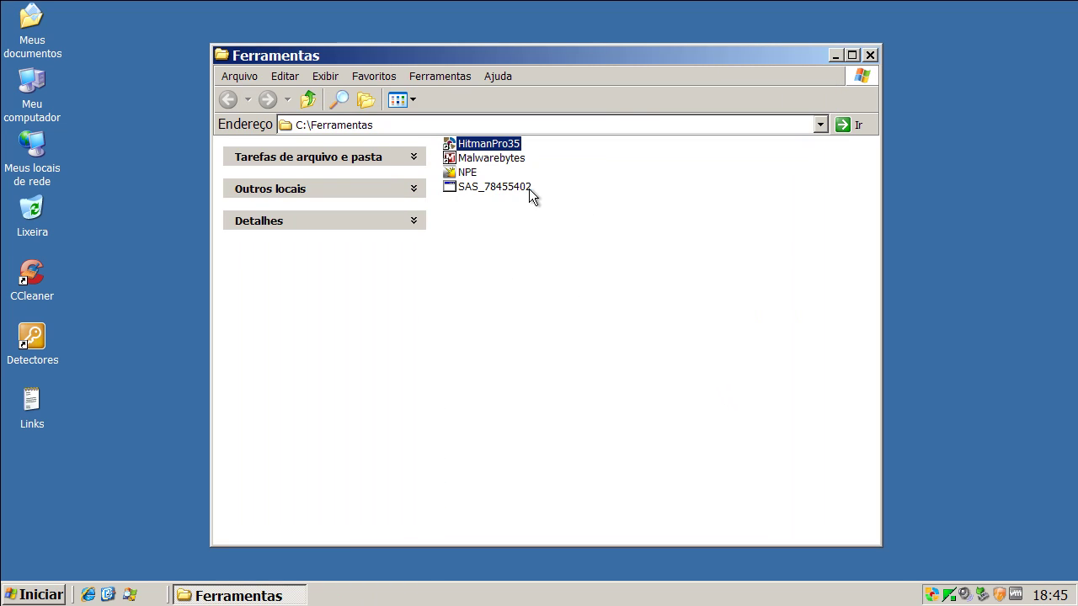
- Scan with SUPERAntiSpyware using SAS_78455402, dismiss the scan summary and expand the Malware.Trace detection
click(522, 187)
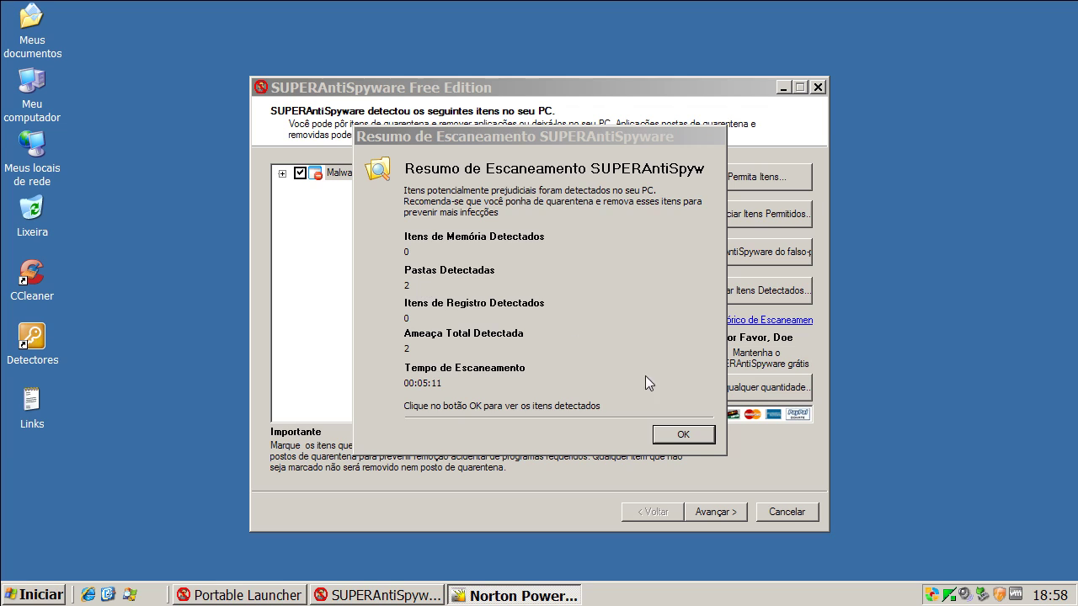
click(671, 431)
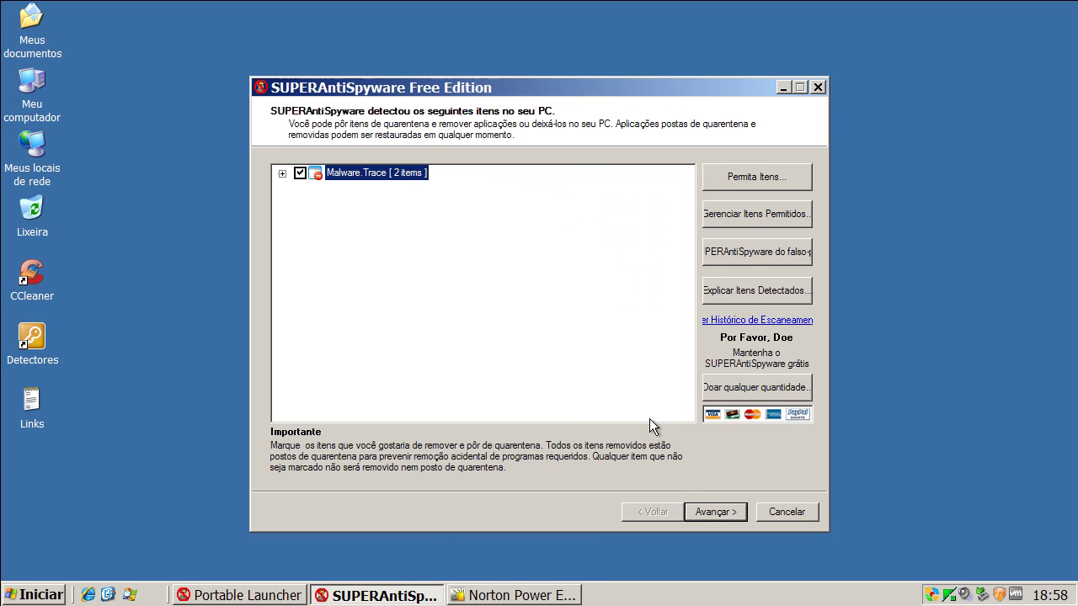
click(282, 173)
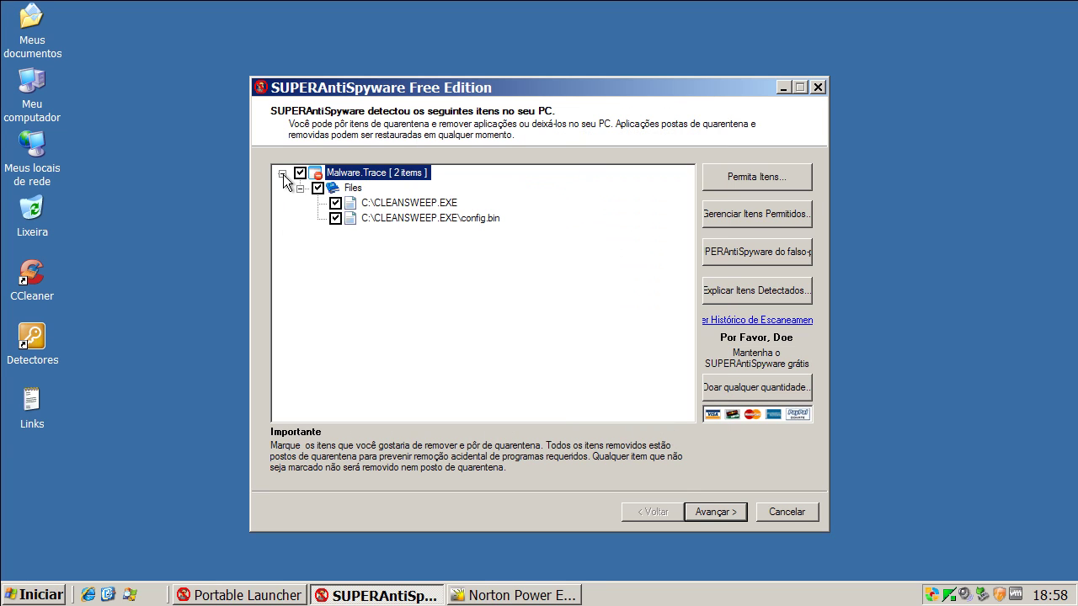
- Examine the C:\CLEANSWEEP.EXE items under Malware.Trace and leave the SUPERAntiSpyware results without quarantining them
click(421, 204)
click(422, 218)
click(422, 204)
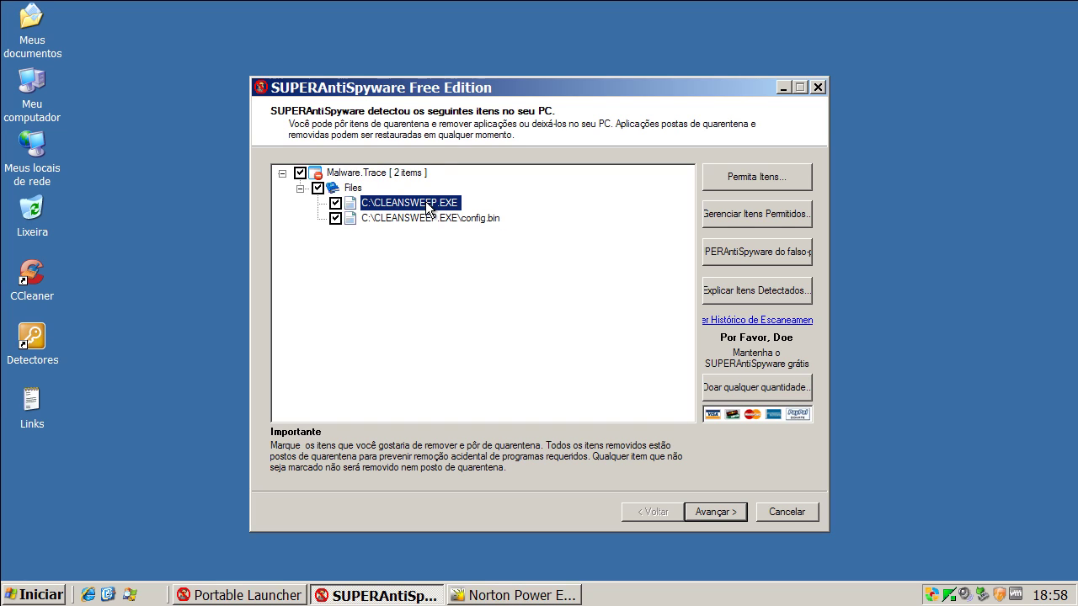
click(425, 217)
click(422, 203)
click(426, 217)
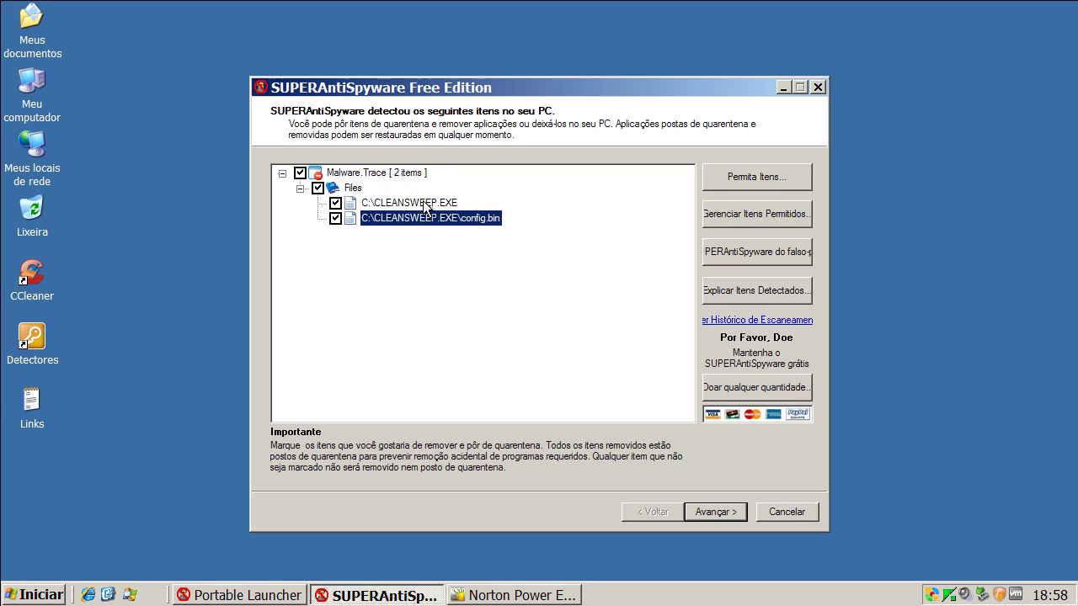
click(423, 206)
click(426, 216)
click(425, 206)
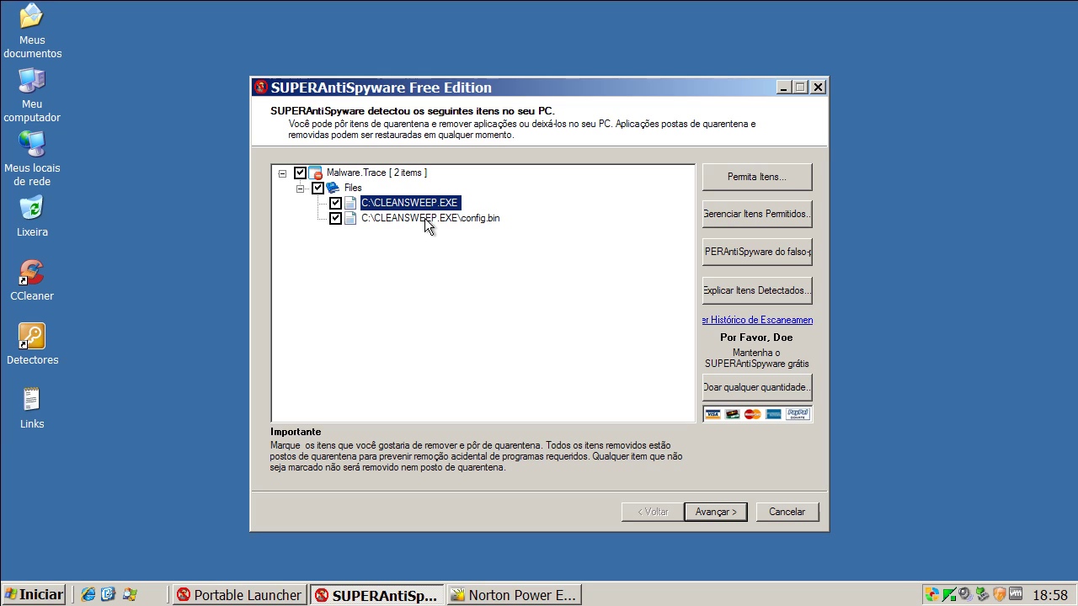
click(425, 217)
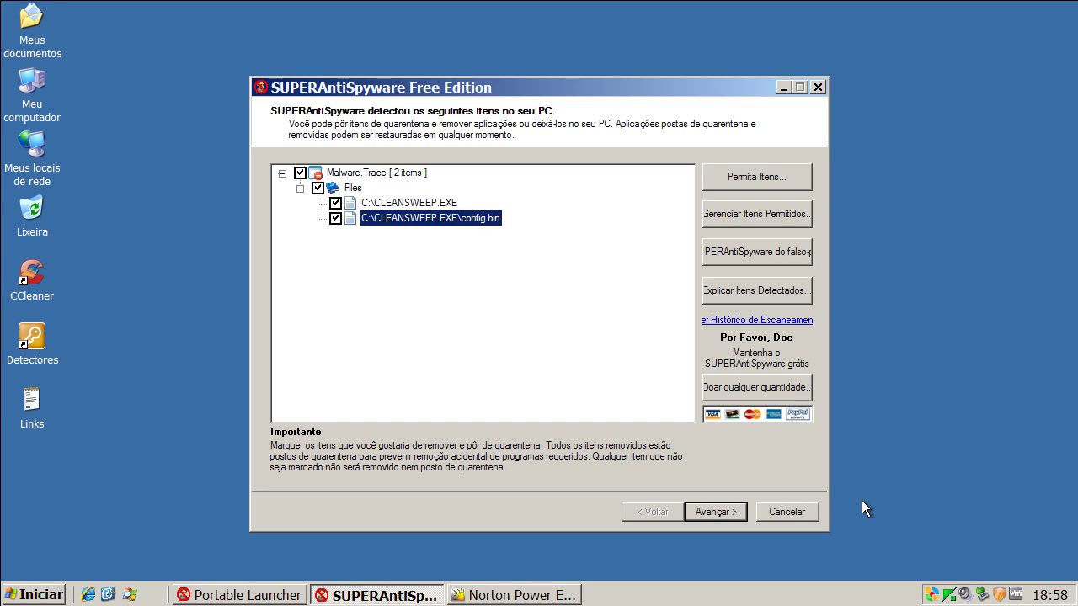
click(798, 513)
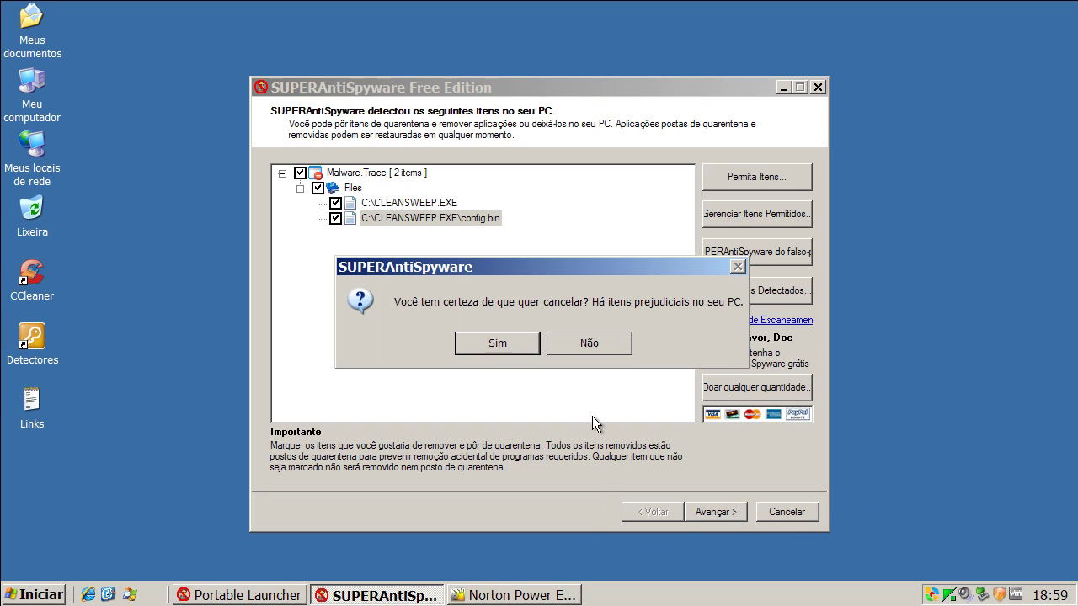
click(497, 344)
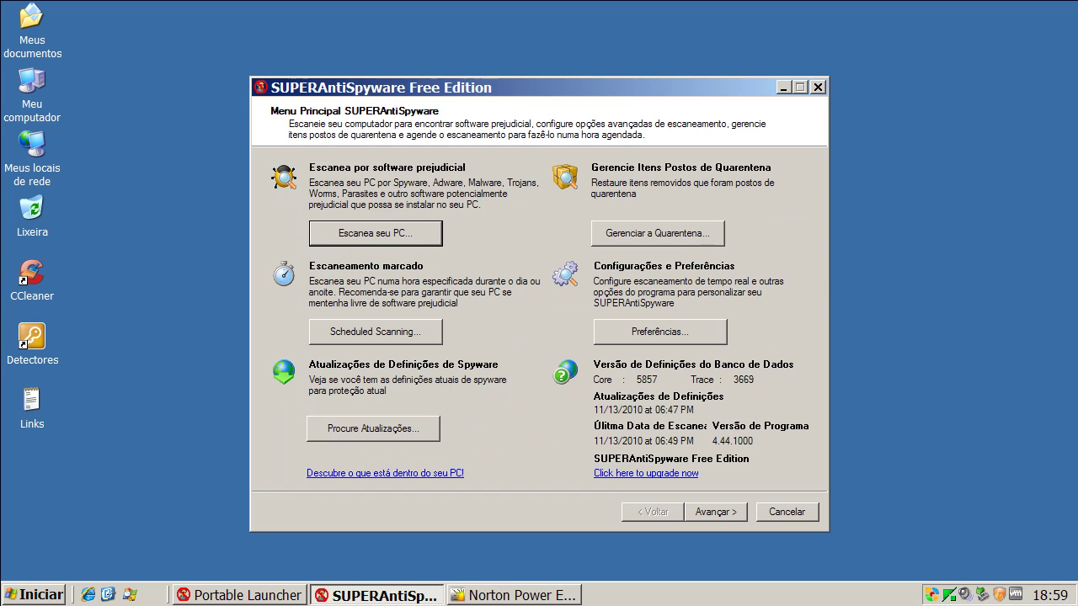
- Check the Norton Power Eraser scan result, and close it together with SUPERAntiSpyware and its Portable Launcher
click(491, 596)
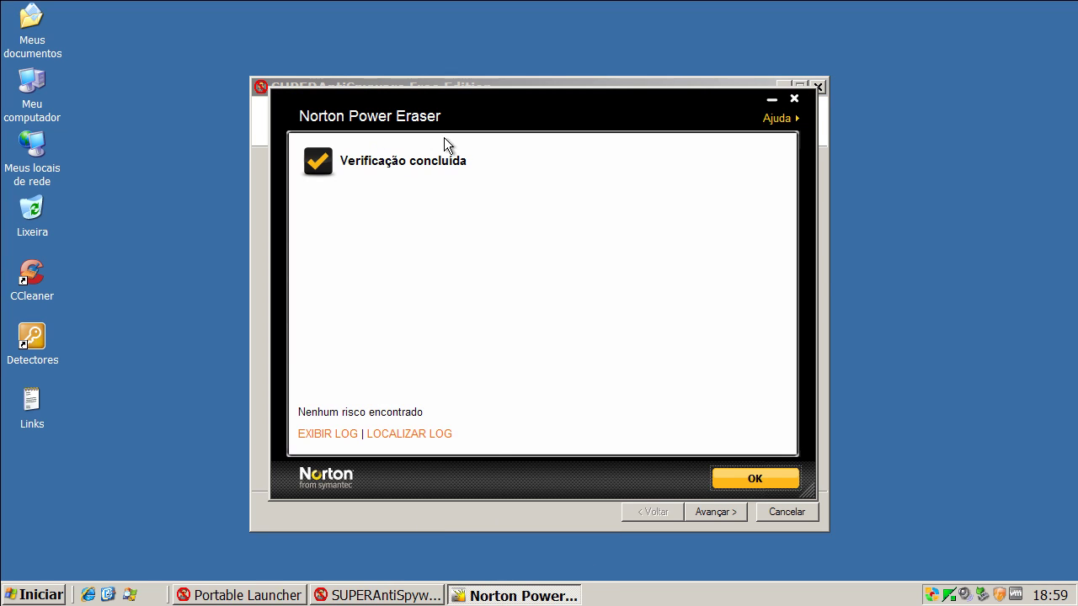
click(793, 98)
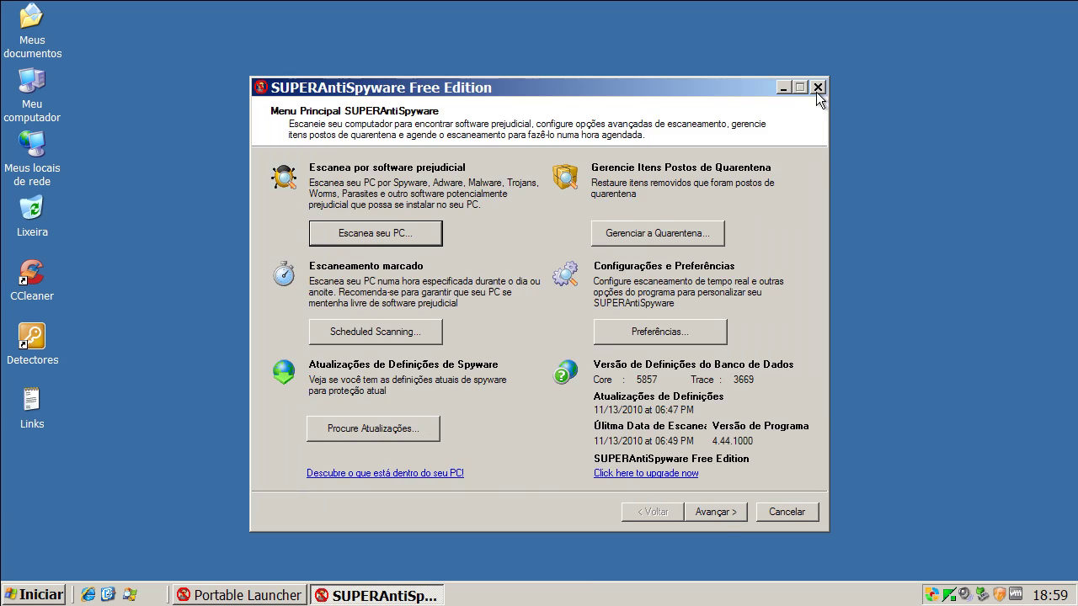
click(817, 88)
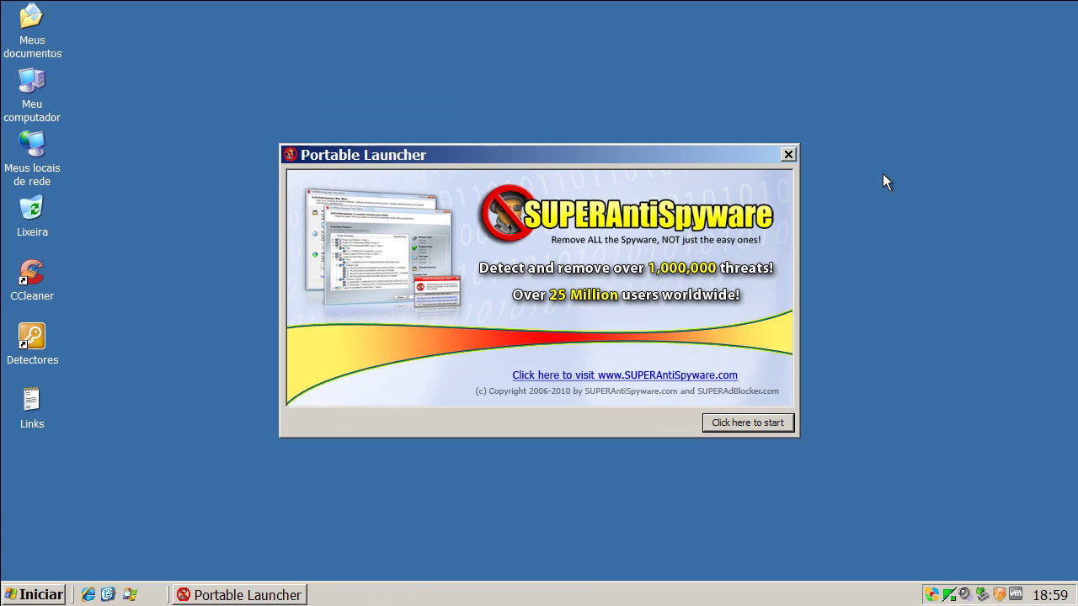
click(789, 154)
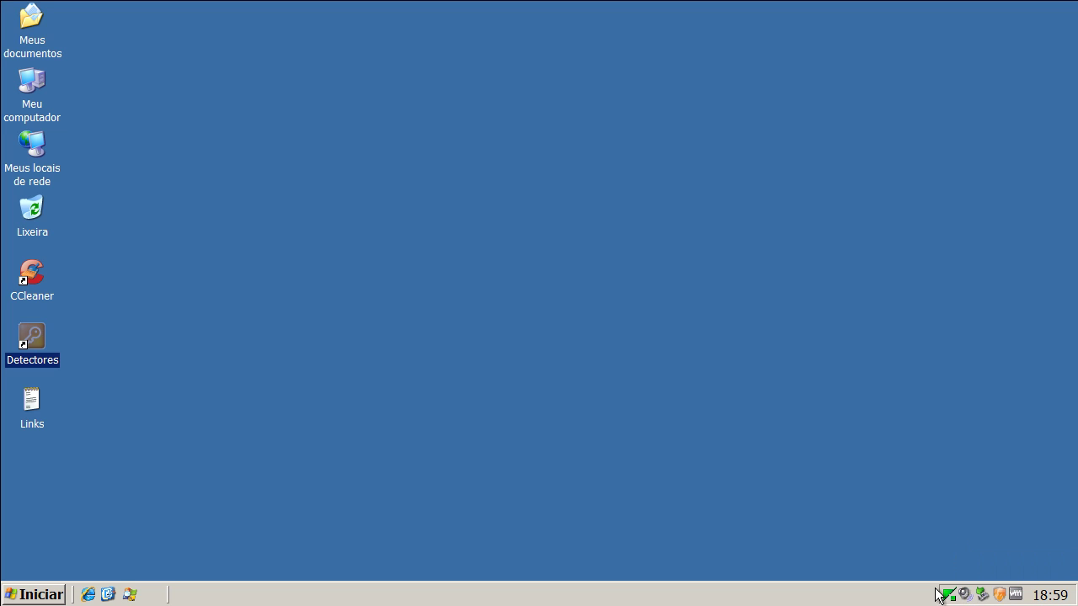
- Open the main Quick Heal Internet Security window
right_click(941, 595)
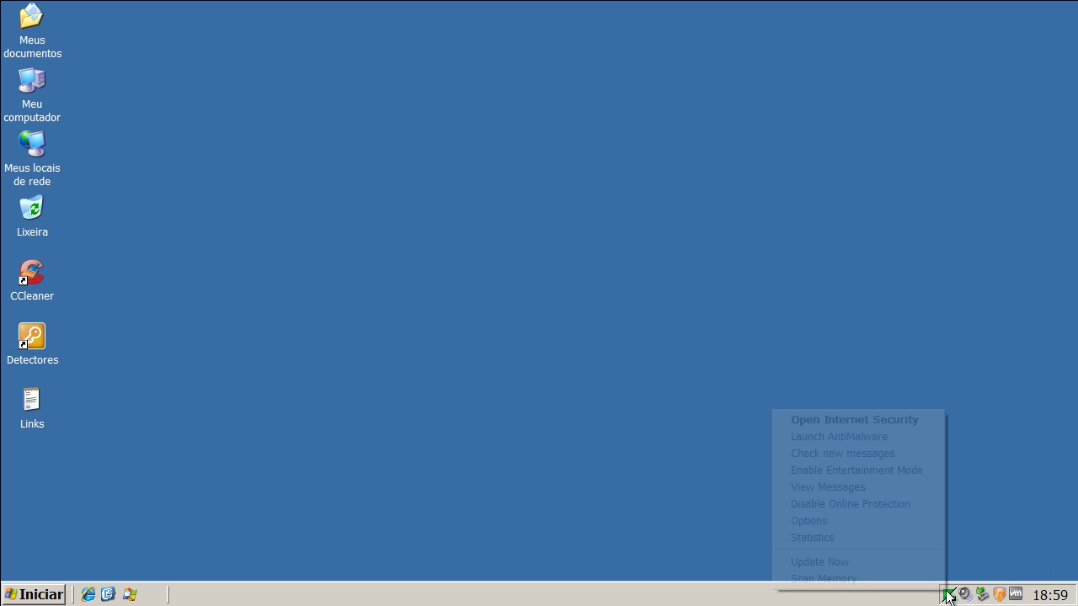
click(862, 420)
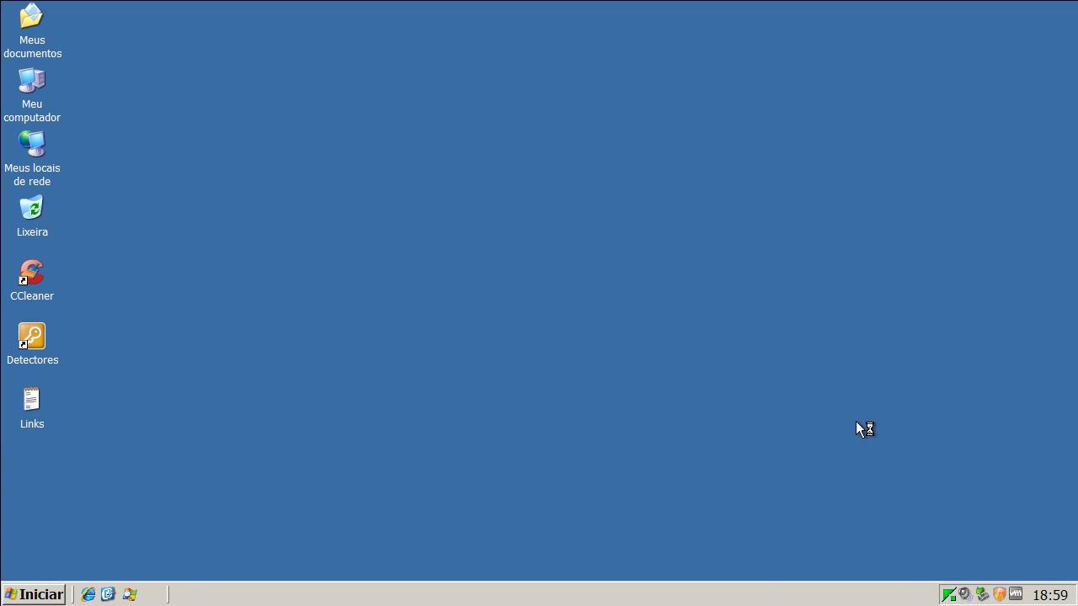